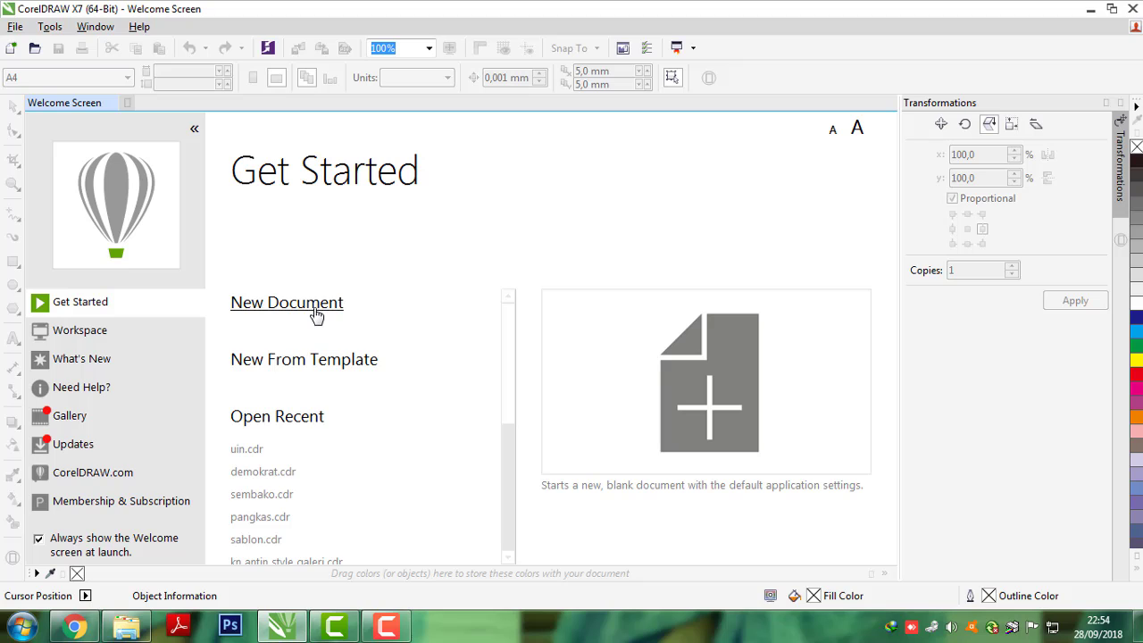
Step: Create a new blank A4 document and set its page orientation to landscape
{"action": "left_click", "coordinate": [316, 314]}
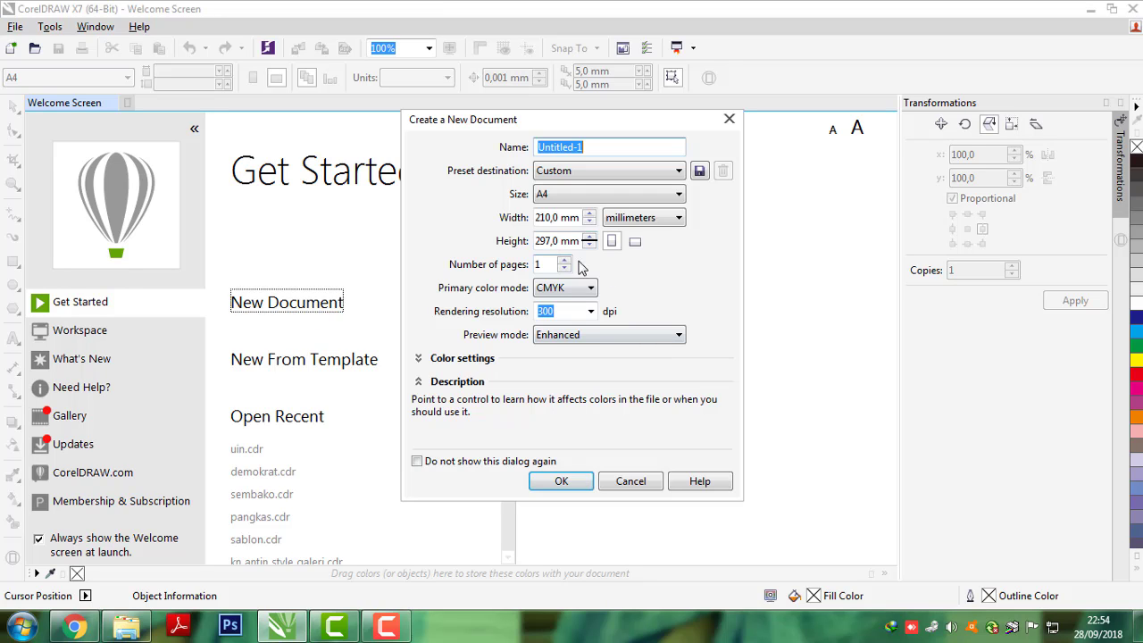
{"action": "left_click", "coordinate": [560, 481]}
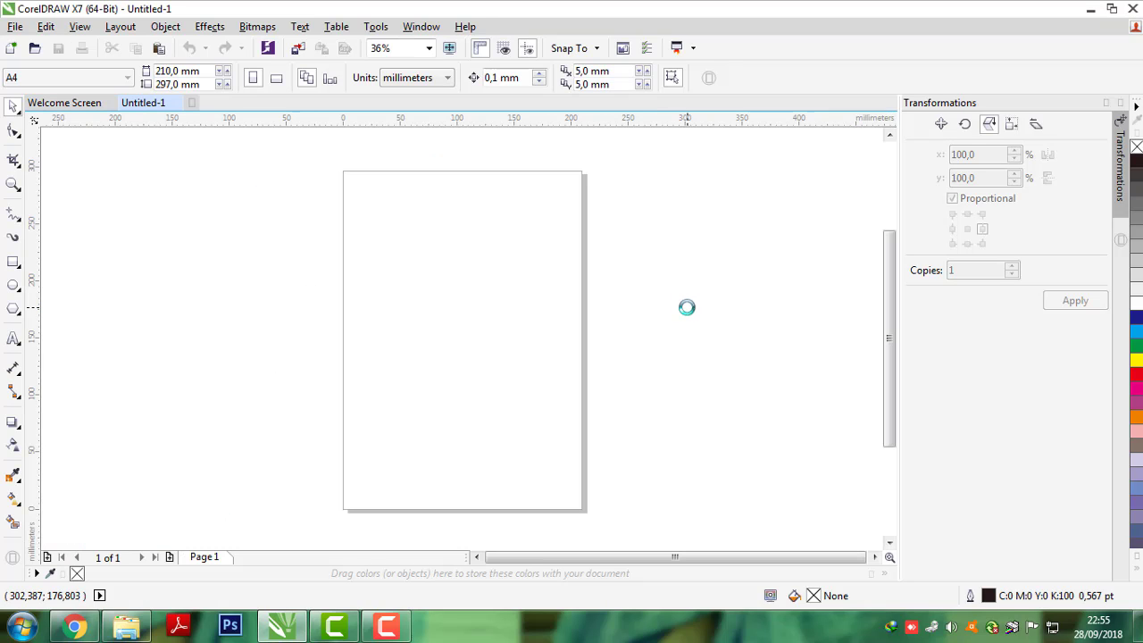
{"action": "left_click", "coordinate": [276, 78]}
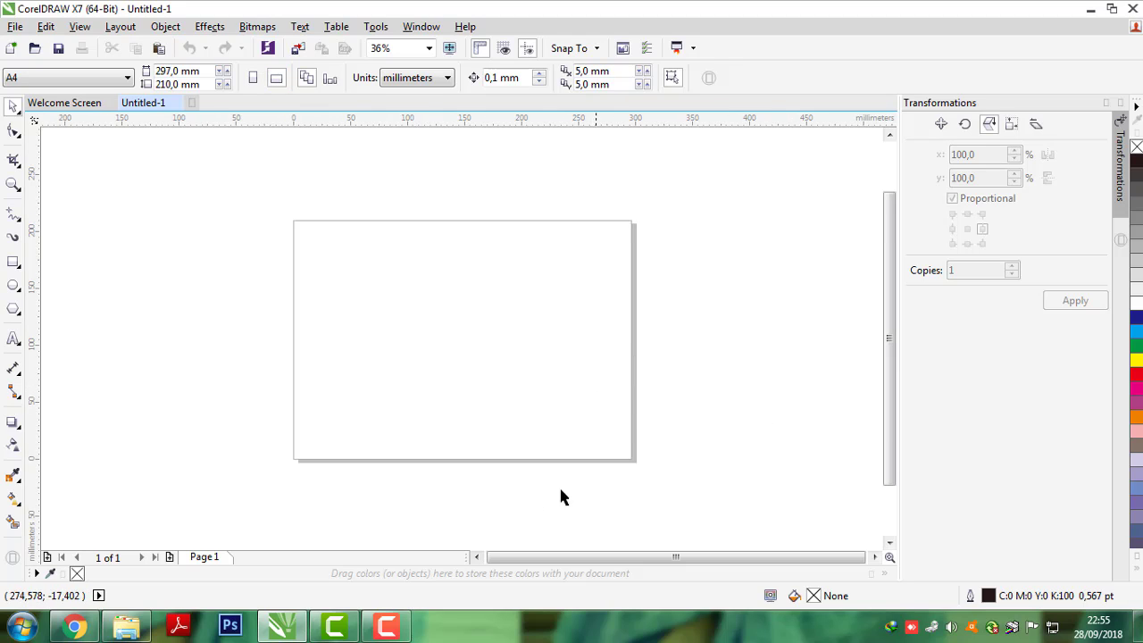
Step: Set the document's default paragraph text size to 36 pt
{"action": "left_click", "coordinate": [14, 340]}
{"action": "left_click", "coordinate": [579, 78]}
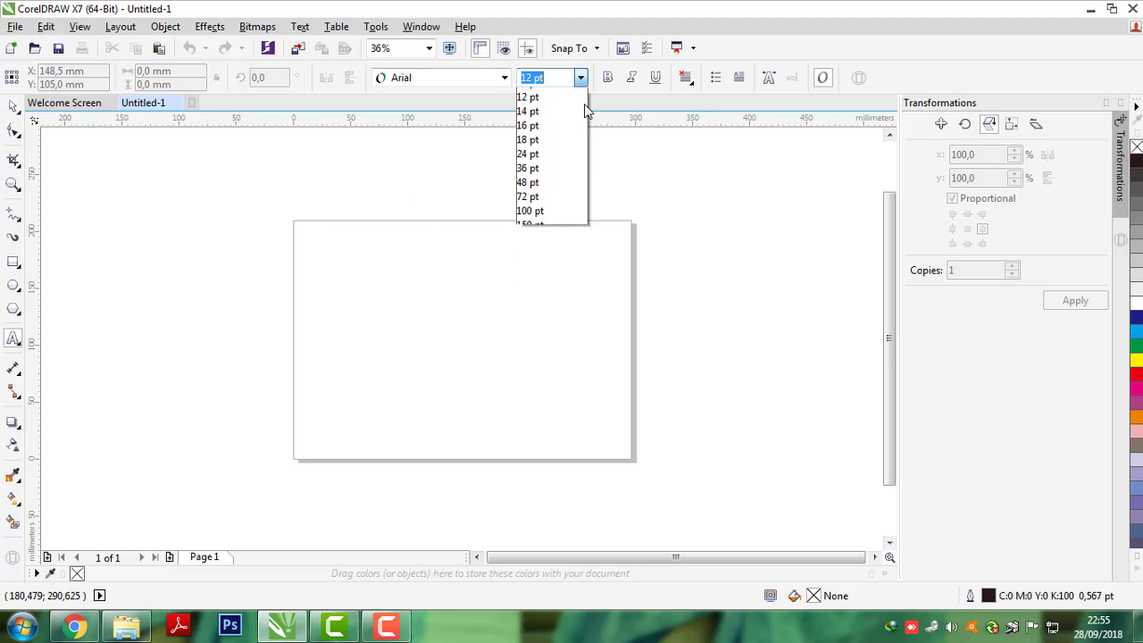
{"action": "left_click", "coordinate": [531, 249]}
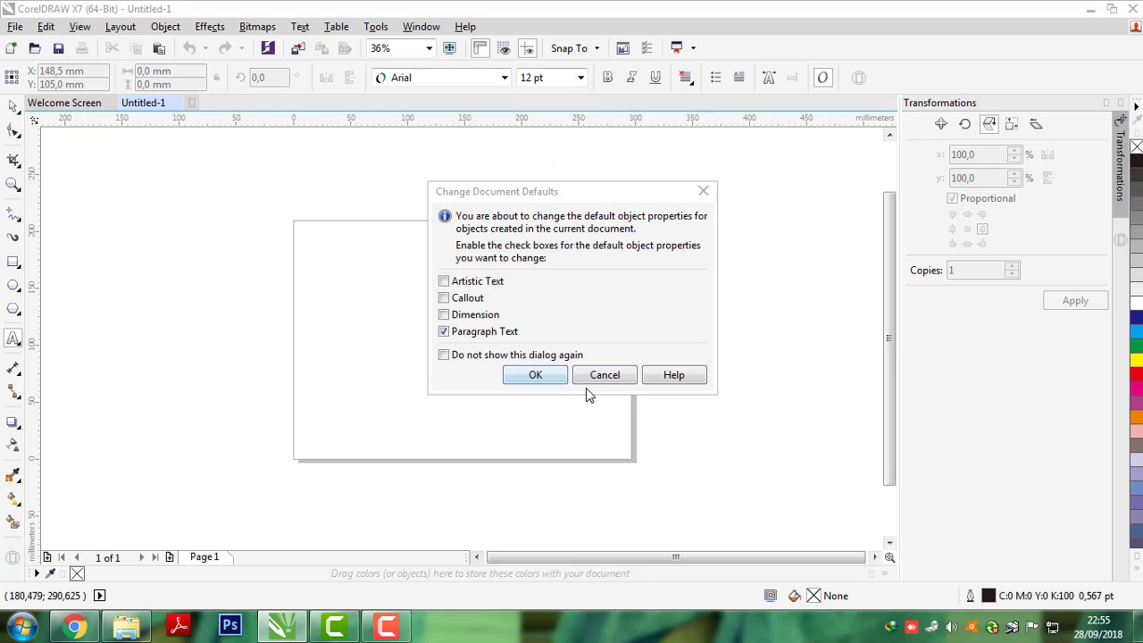
{"action": "left_click", "coordinate": [538, 376]}
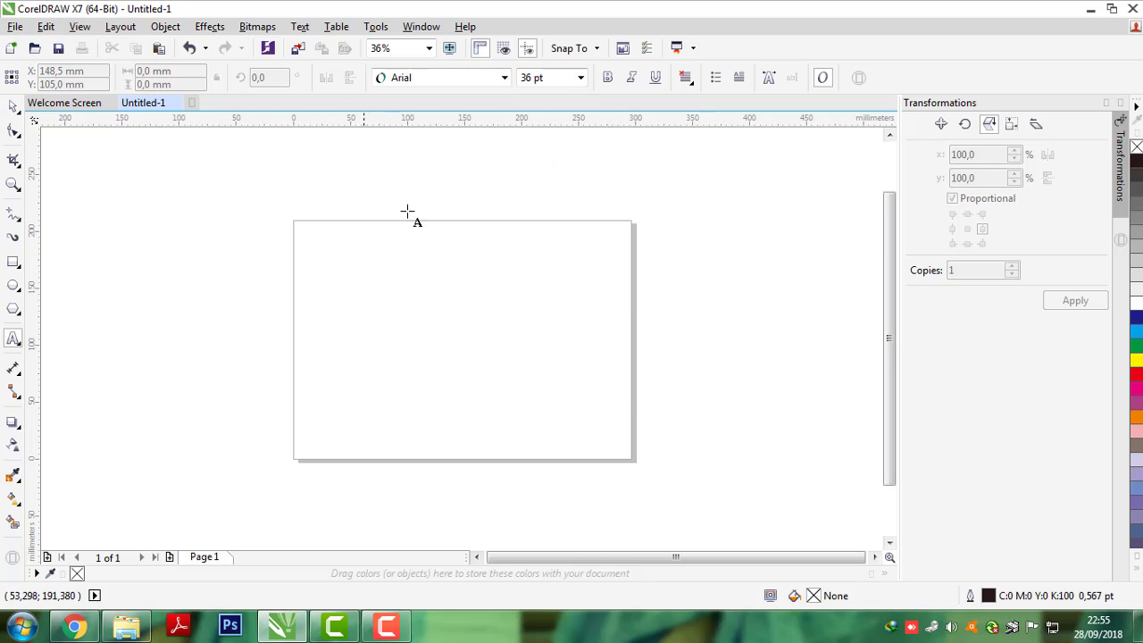
Step: Add the artistic text "membuat logo Pmi ... !!!" in 36 pt Arial on the upper part of the page
{"action": "left_click", "coordinate": [403, 277]}
{"action": "left_click", "coordinate": [580, 77]}
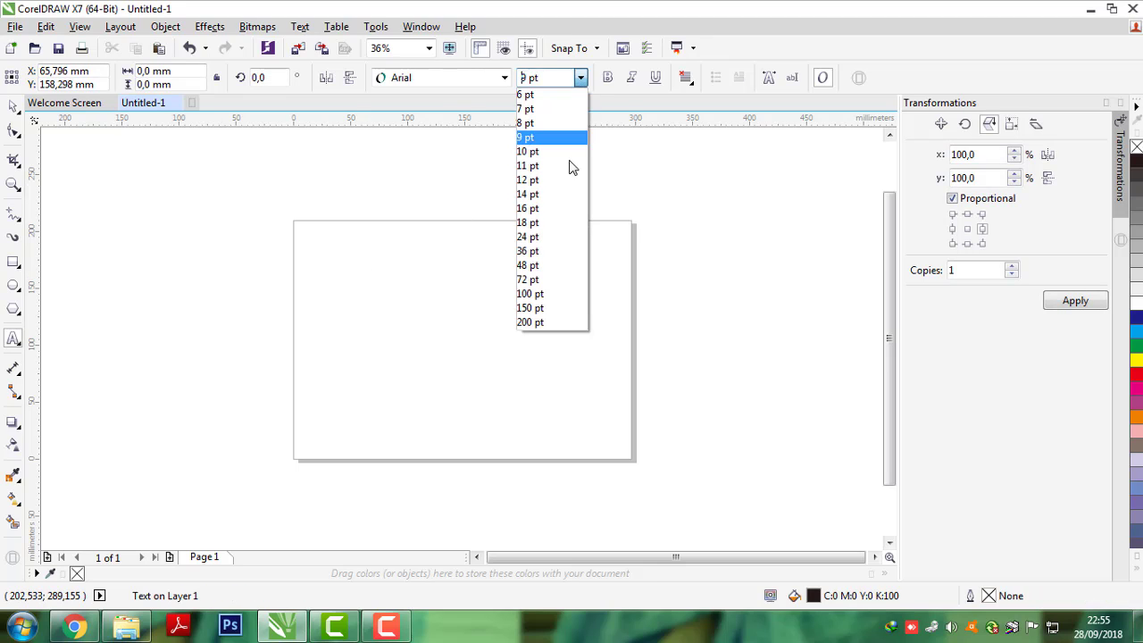
{"action": "left_click", "coordinate": [542, 253]}
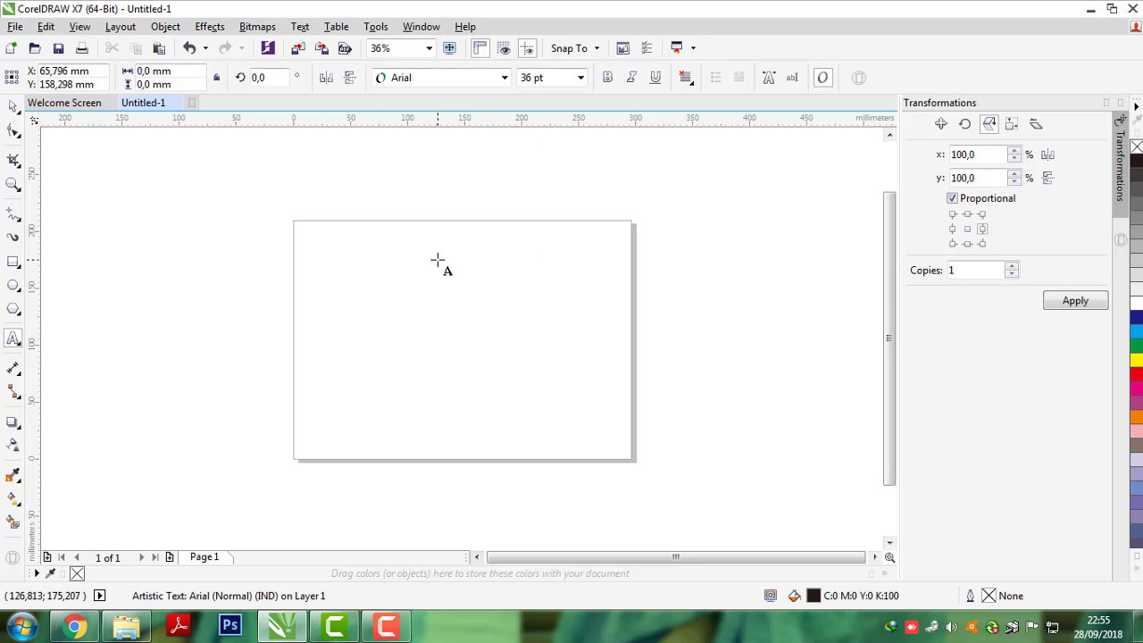
{"action": "type", "text": "membuat logo"}
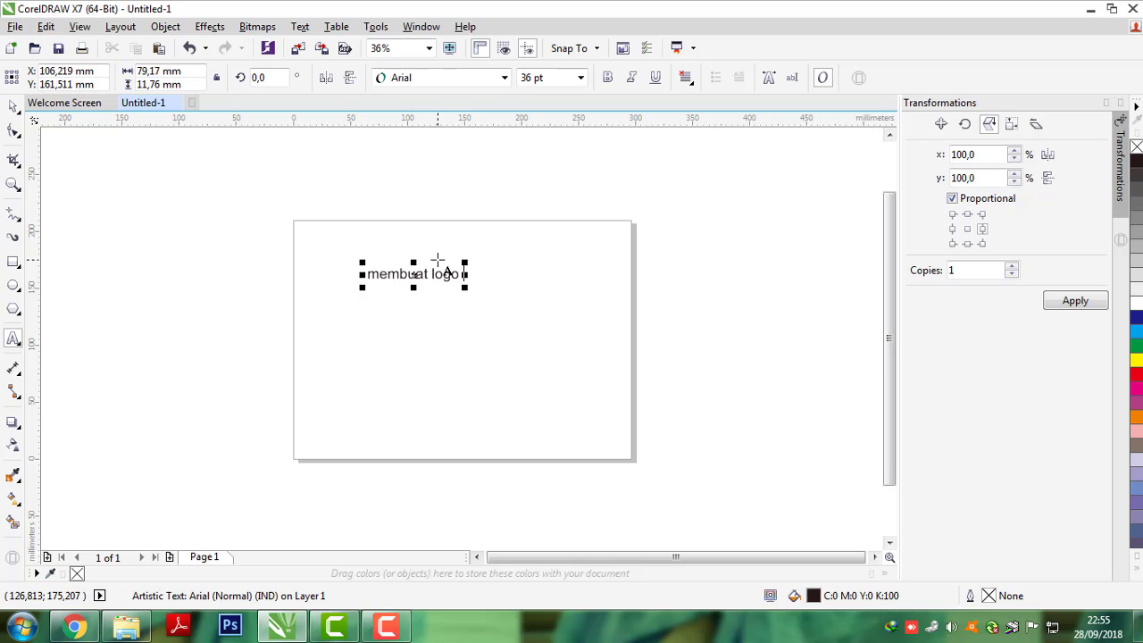
{"action": "type", "text": " M"}
{"action": "key", "text": "BackSpace"}
{"action": "type", "text": "PMI"}
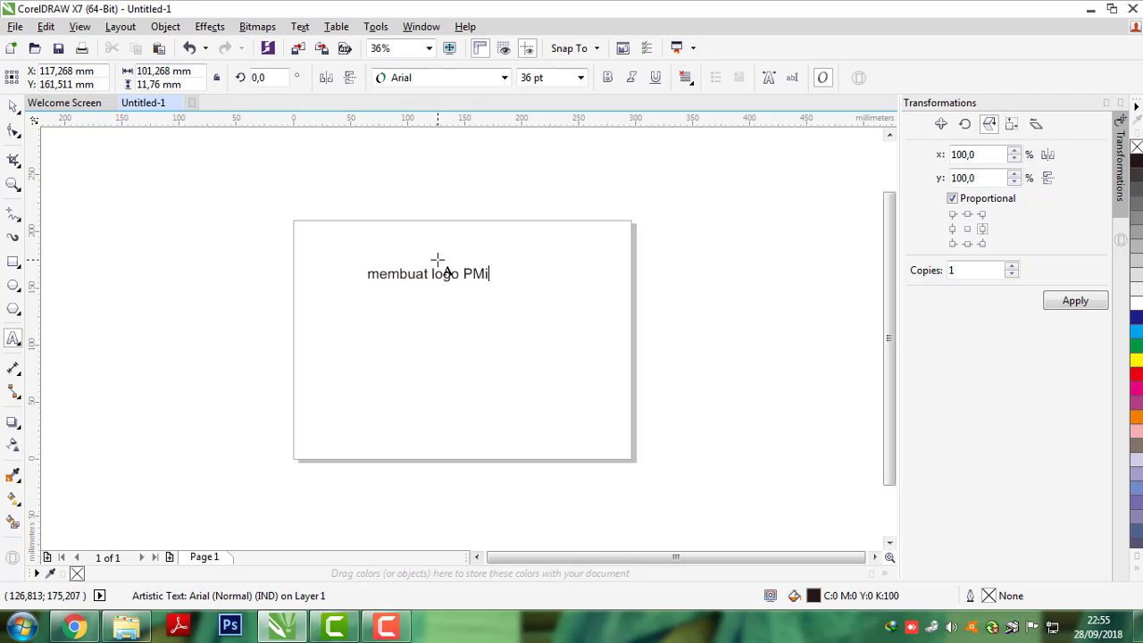
{"action": "type", "text": "... !!!"}
{"action": "key", "text": "Return"}
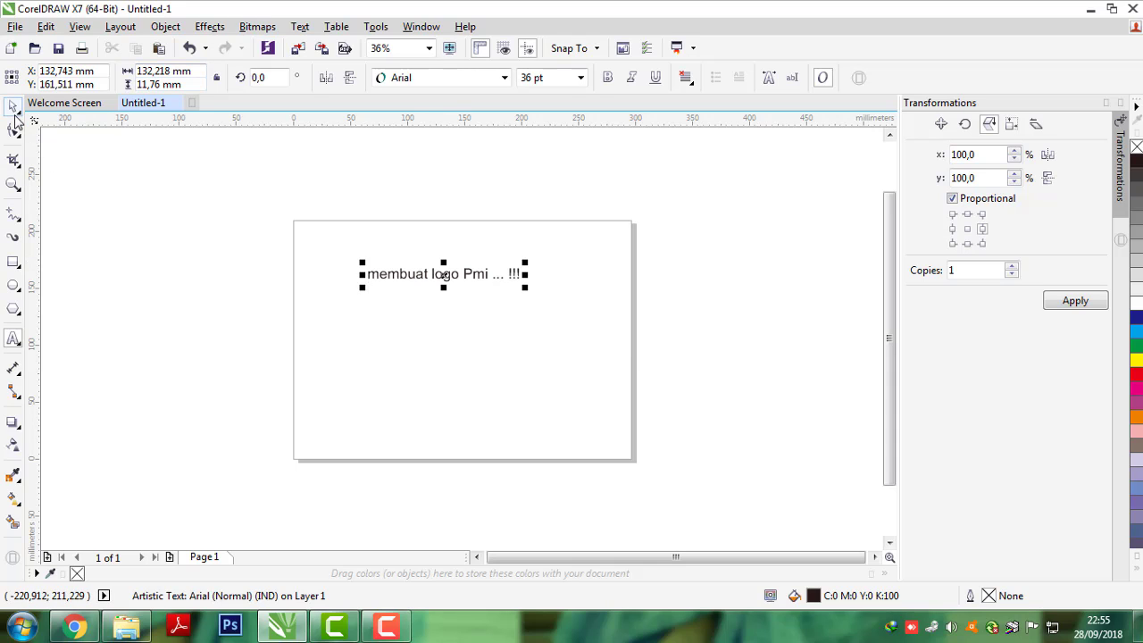
Step: Move the title text up so it sits centred near the page's top edge
{"action": "left_click", "coordinate": [592, 316]}
{"action": "left_click_drag", "start_coordinate": [431, 281], "coordinate": [473, 250]}
{"action": "left_click", "coordinate": [540, 311]}
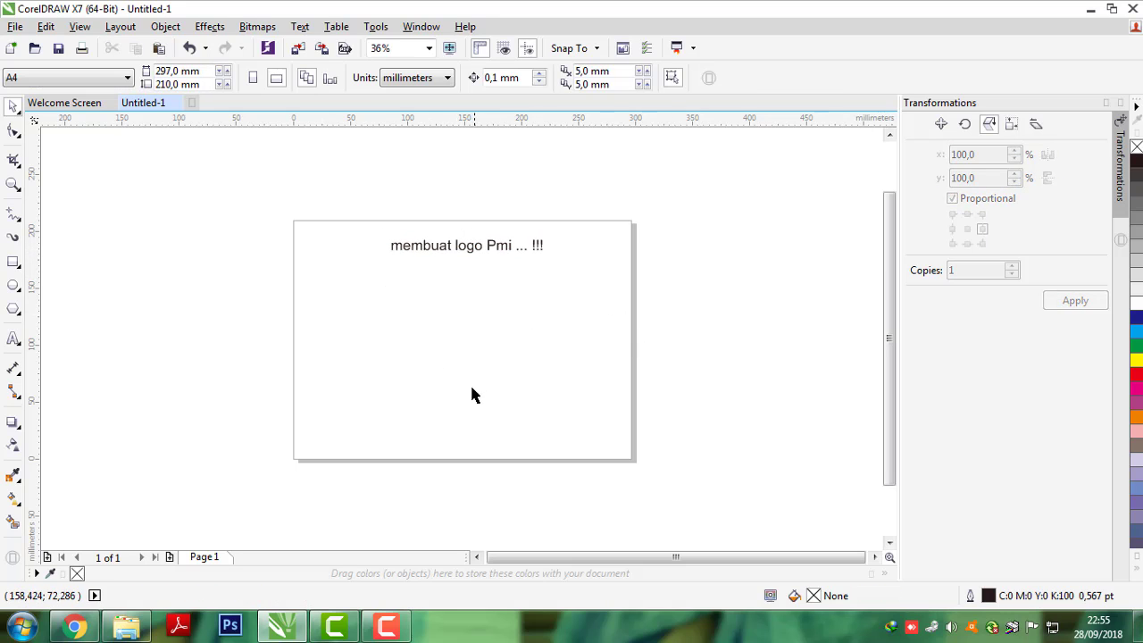
Step: Switch to Chrome and open the preview of the first Palang Merah Indonesia logo in the "pmi logo" image results
{"action": "left_click", "coordinate": [75, 627]}
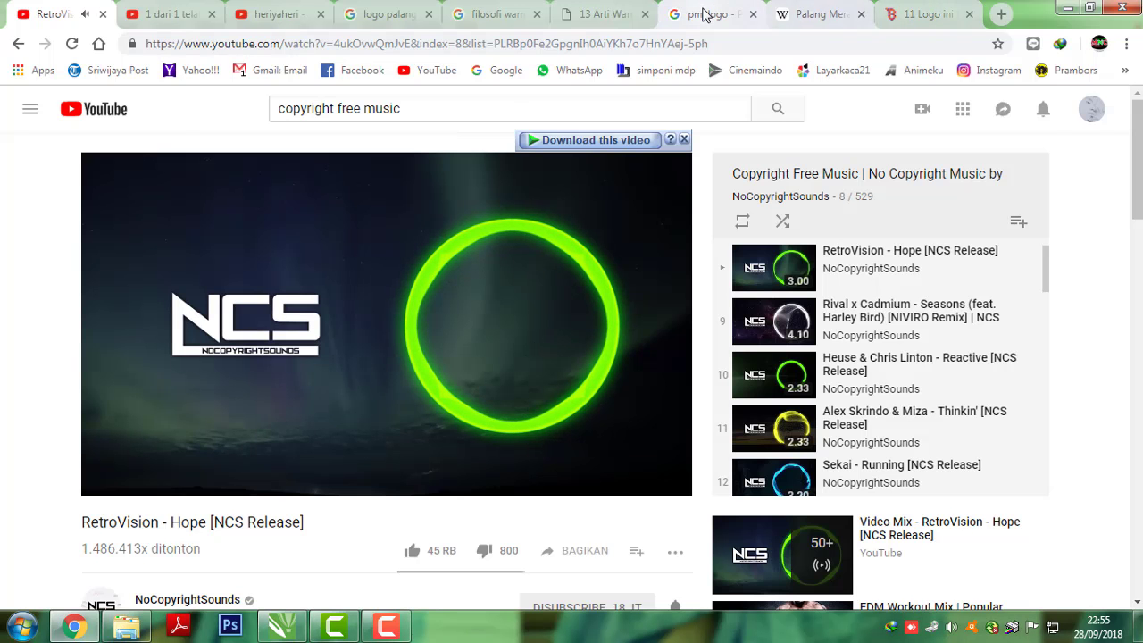
{"action": "left_click", "coordinate": [705, 14]}
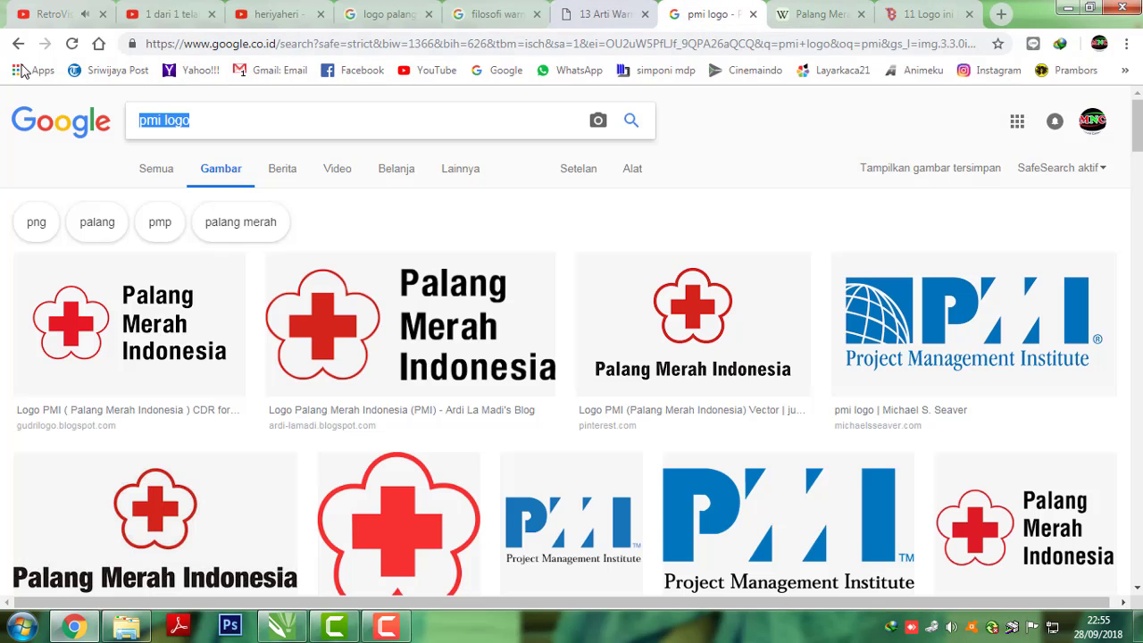
{"action": "left_click", "coordinate": [214, 118]}
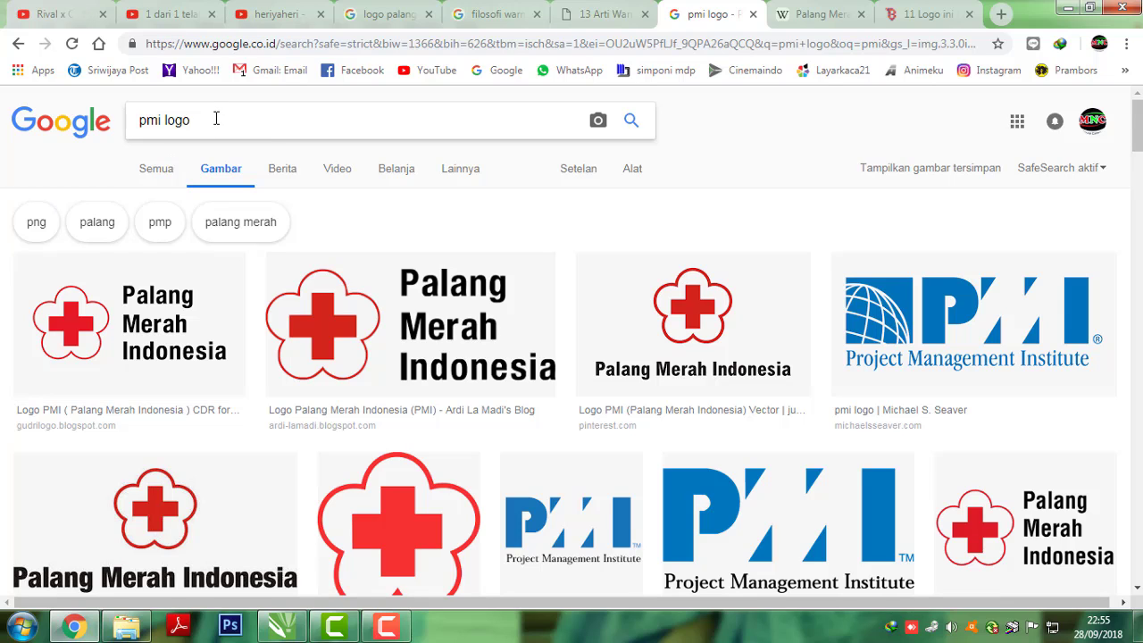
{"action": "left_click", "coordinate": [127, 313]}
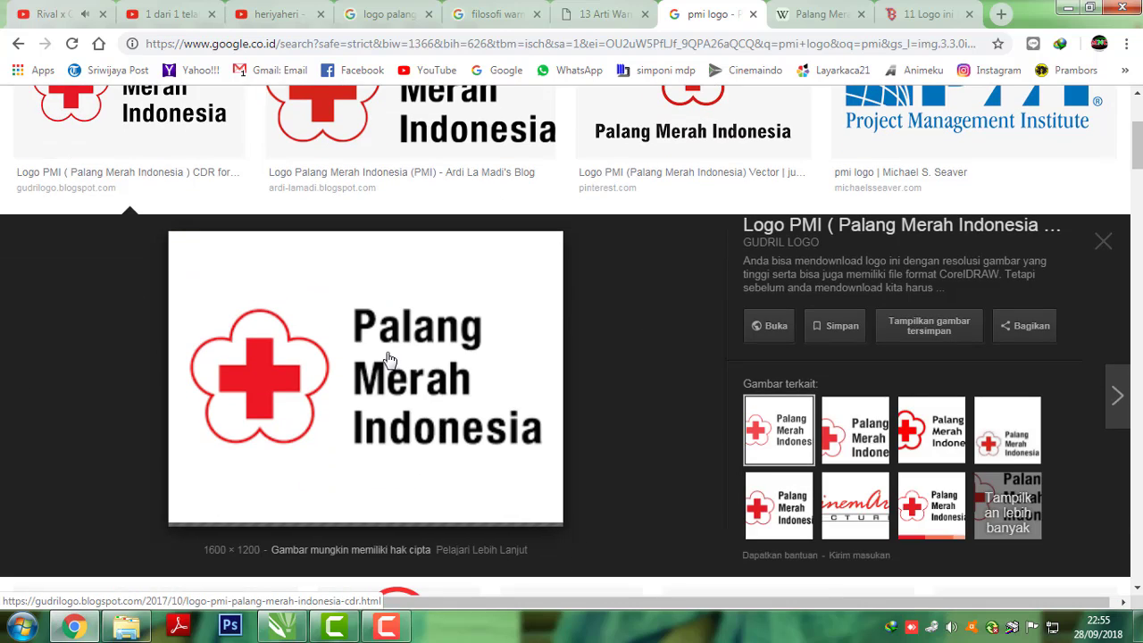
Step: Save the previewed logo image to the Desktop as download.png and close the photo viewer
{"action": "right_click", "coordinate": [389, 328]}
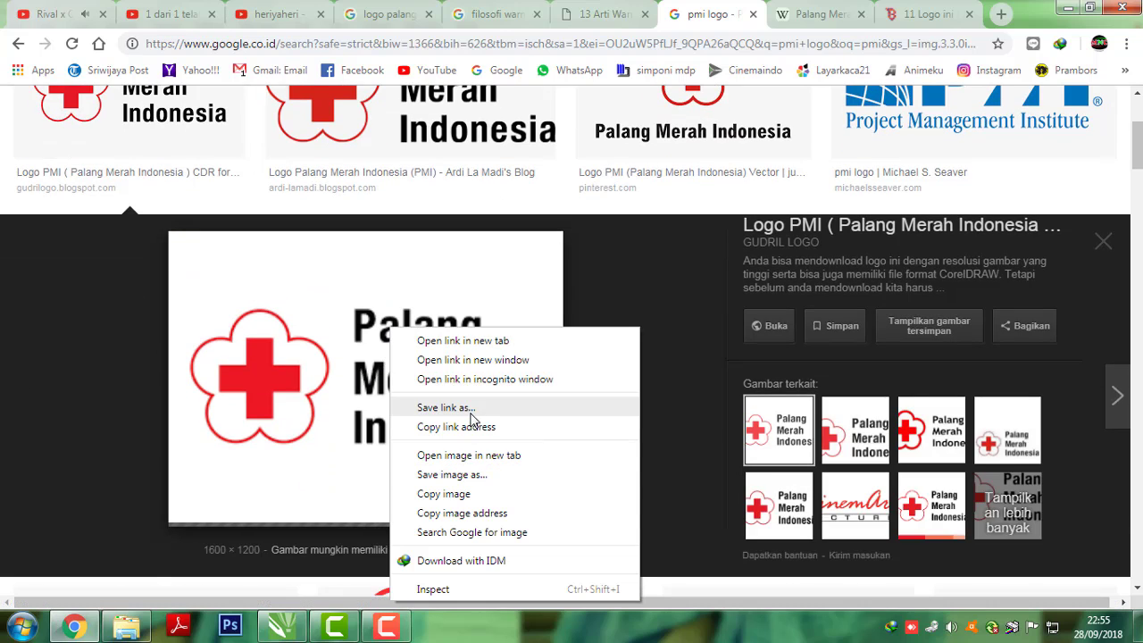
{"action": "left_click", "coordinate": [477, 478]}
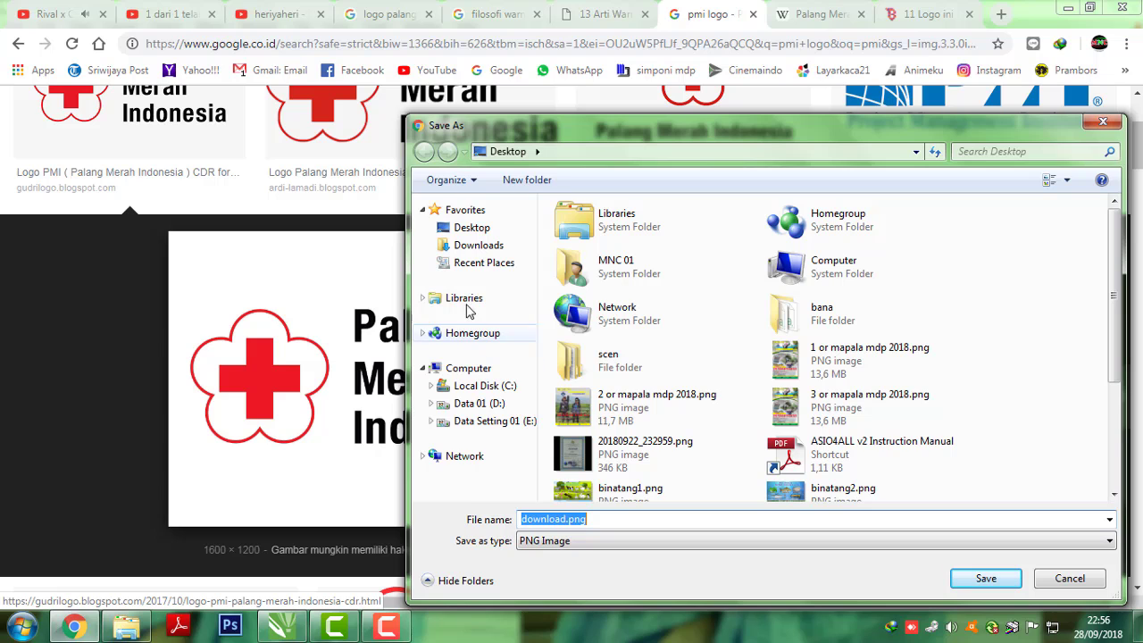
{"action": "left_click", "coordinate": [472, 229]}
{"action": "left_click", "coordinate": [980, 578]}
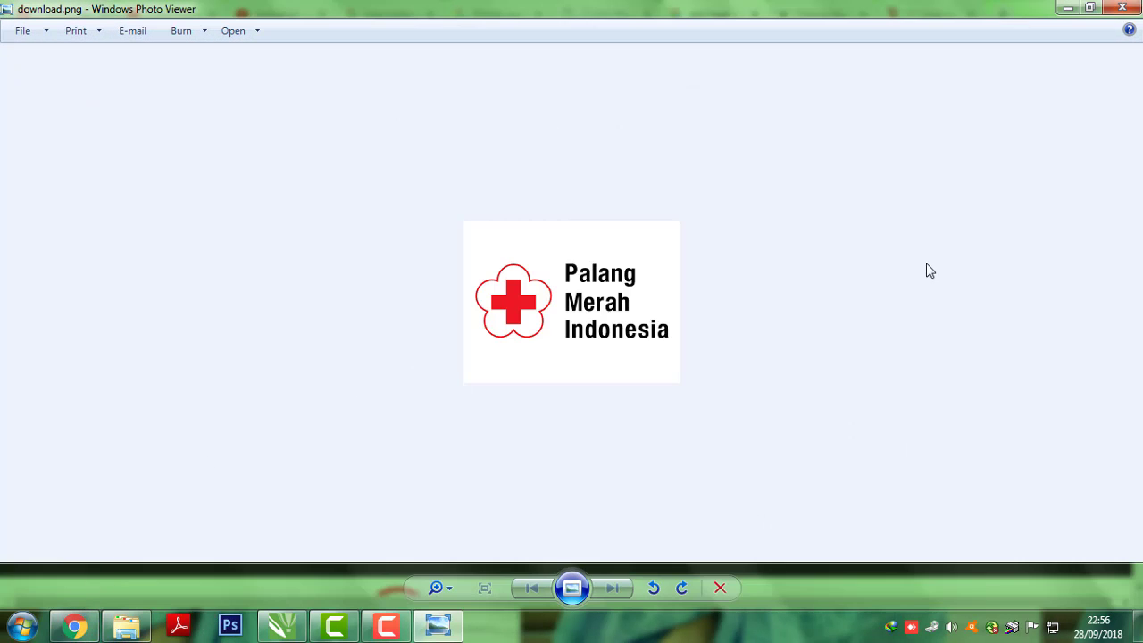
{"action": "left_click", "coordinate": [1122, 8]}
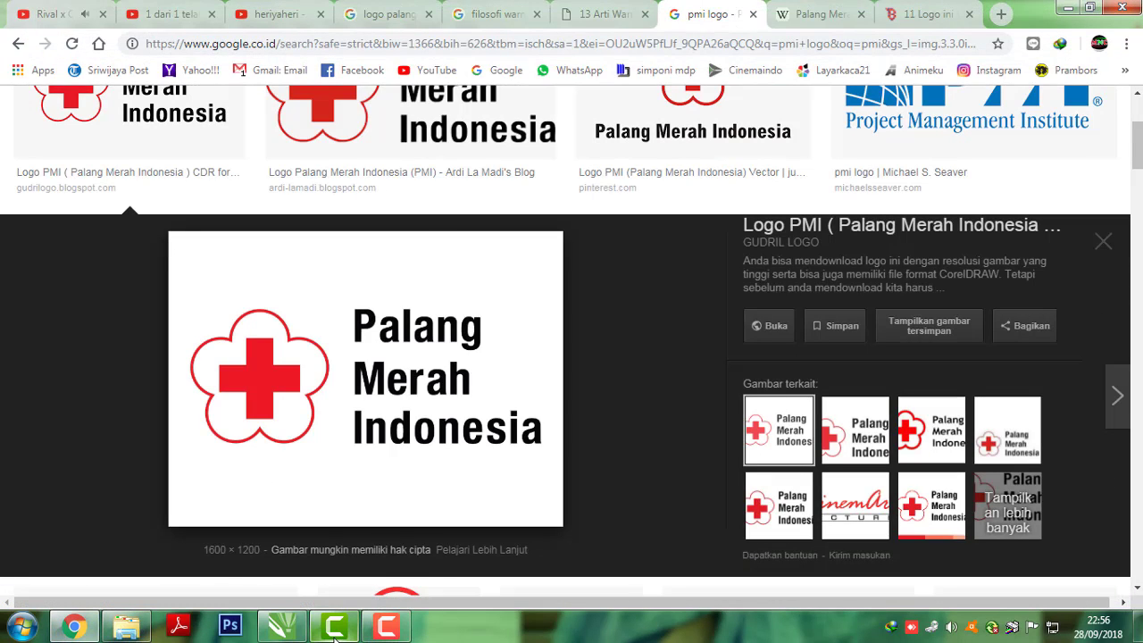
Step: Show the Windows desktop and place download.png from it onto the CorelDRAW page below the title
{"action": "mouse_move", "coordinate": [332, 631]}
{"action": "key", "text": "super+d"}
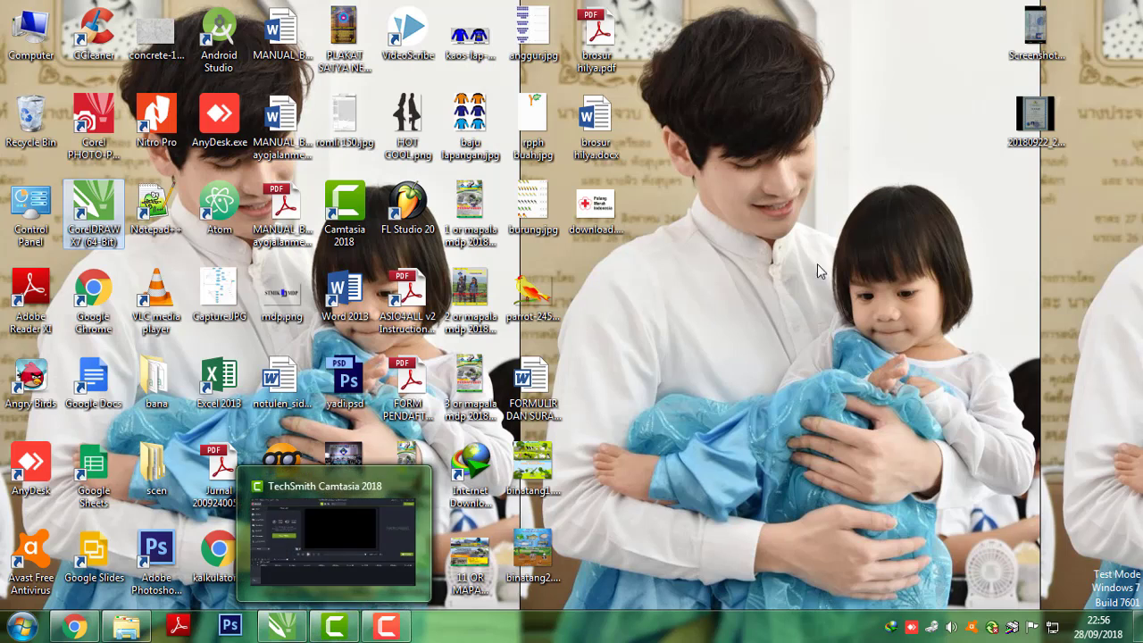
{"action": "right_click", "coordinate": [804, 212]}
{"action": "left_click", "coordinate": [808, 252]}
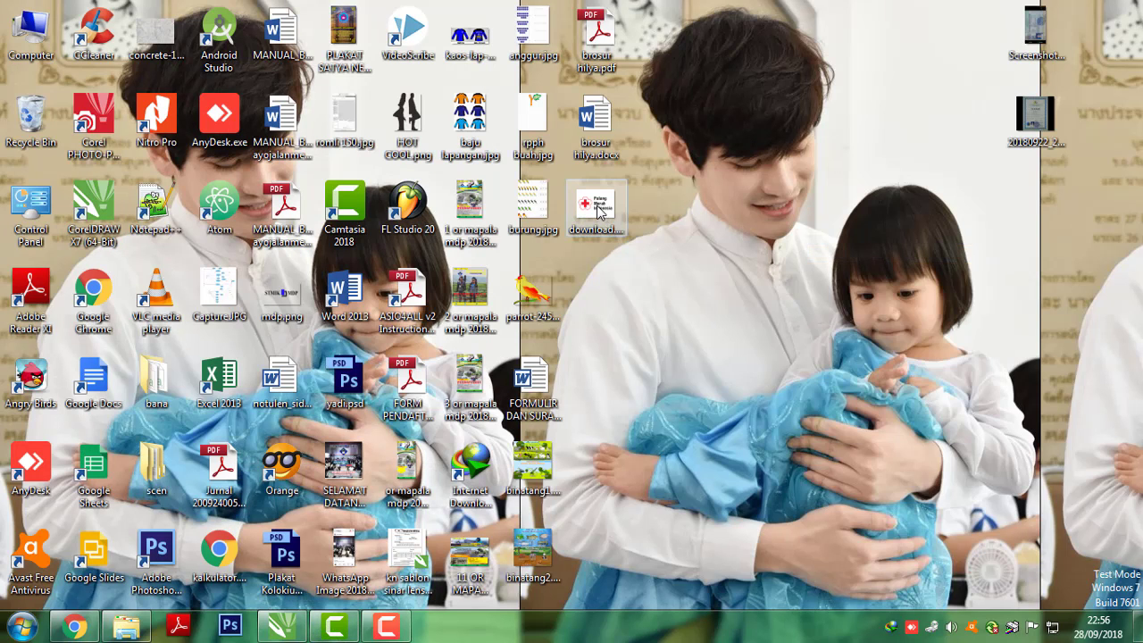
{"action": "left_click_drag", "start_coordinate": [589, 228], "coordinate": [416, 341]}
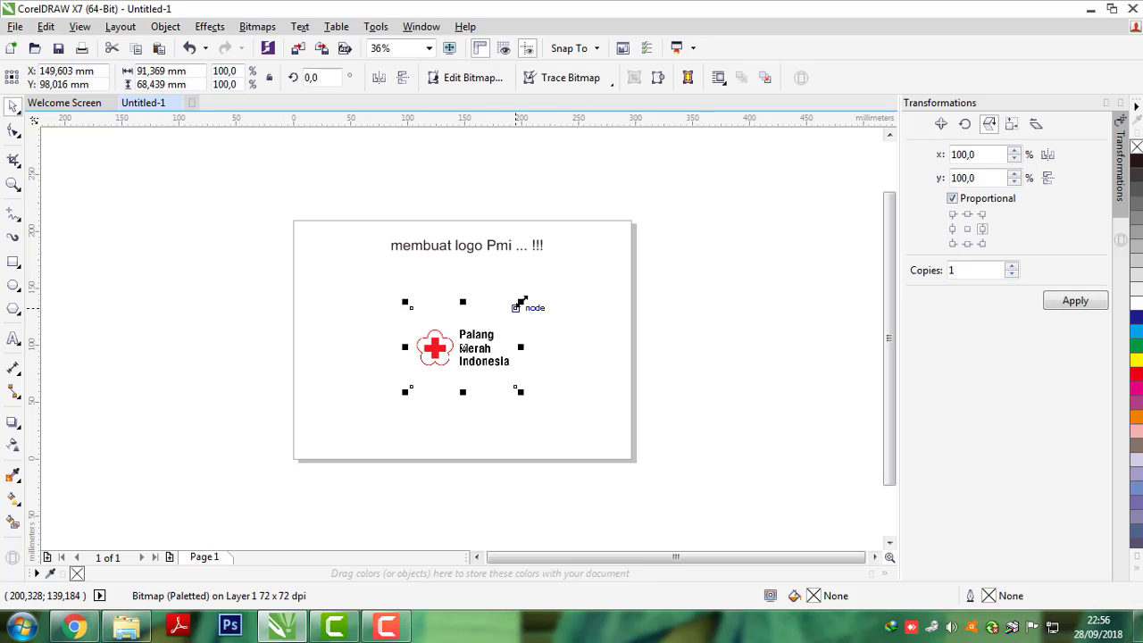
Step: Enlarge the logo bitmap about its centre to about 163 by 122 mm and move it horizontally to the page's left side
{"action": "left_click_drag", "start_coordinate": [522, 302], "coordinate": [613, 271]}
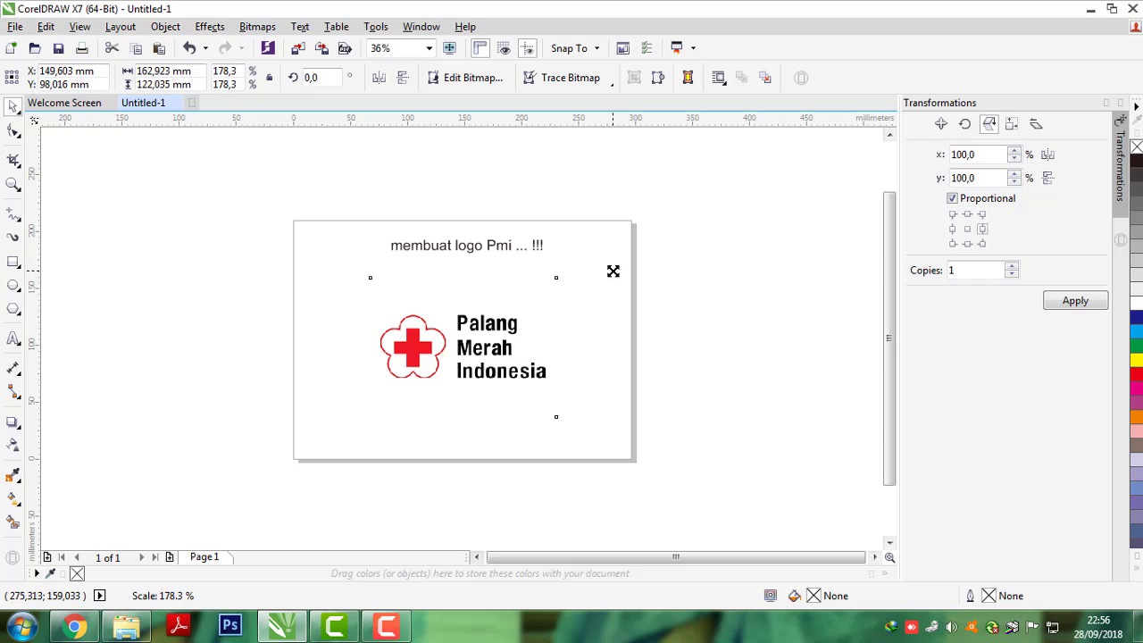
{"action": "left_click", "coordinate": [441, 360]}
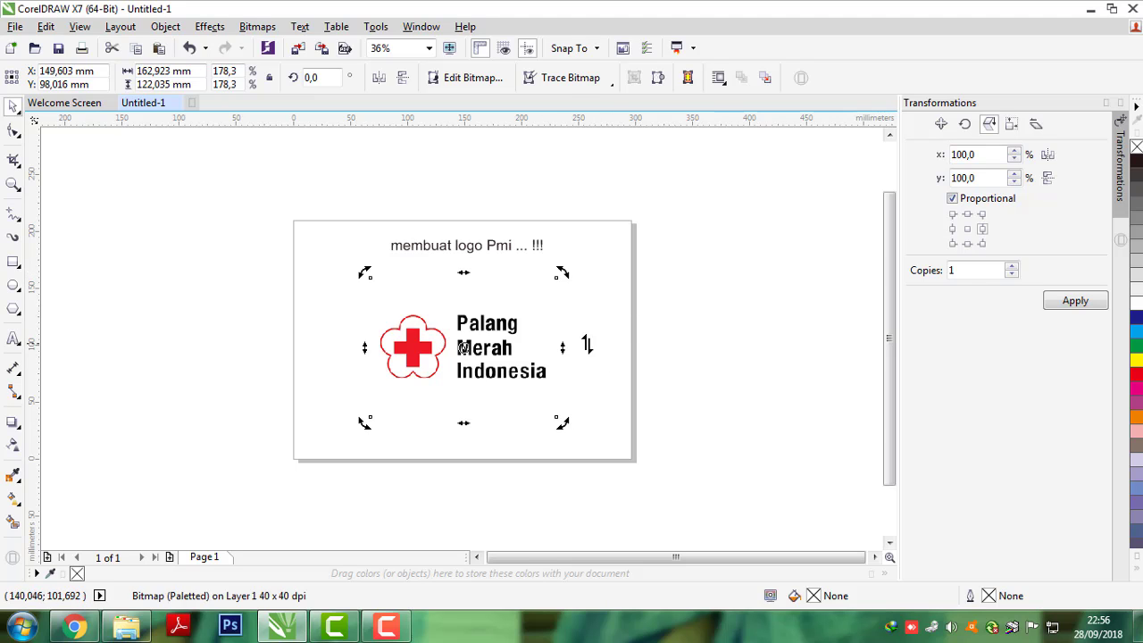
{"action": "left_click", "coordinate": [585, 339]}
{"action": "left_click", "coordinate": [511, 351]}
{"action": "left_click_drag", "start_coordinate": [511, 351], "coordinate": [417, 351]}
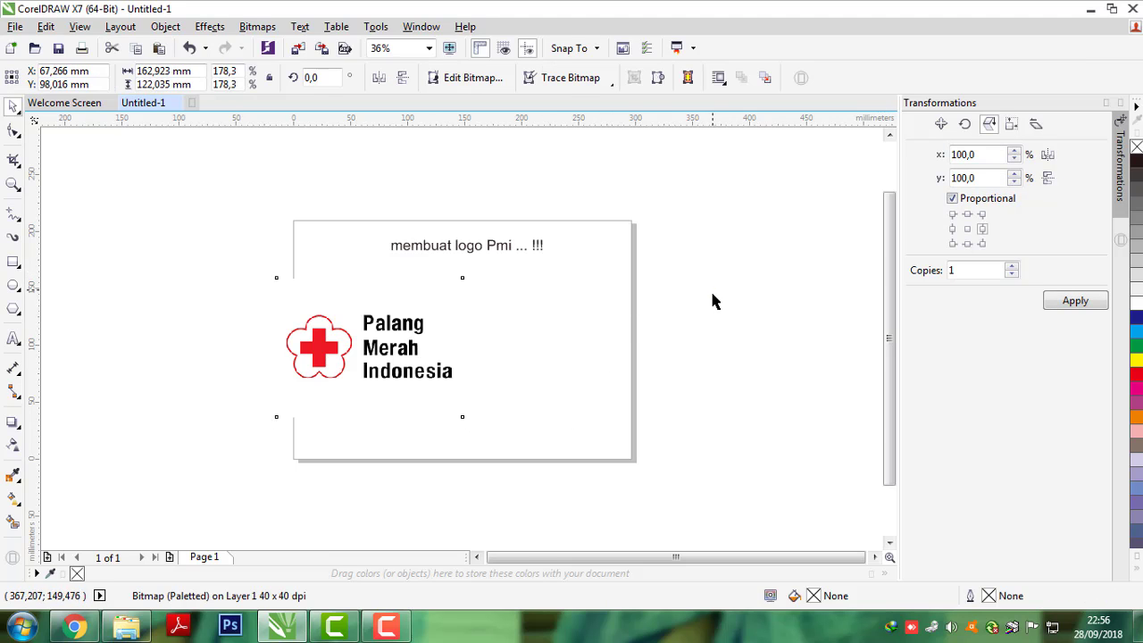
{"action": "left_click", "coordinate": [663, 312]}
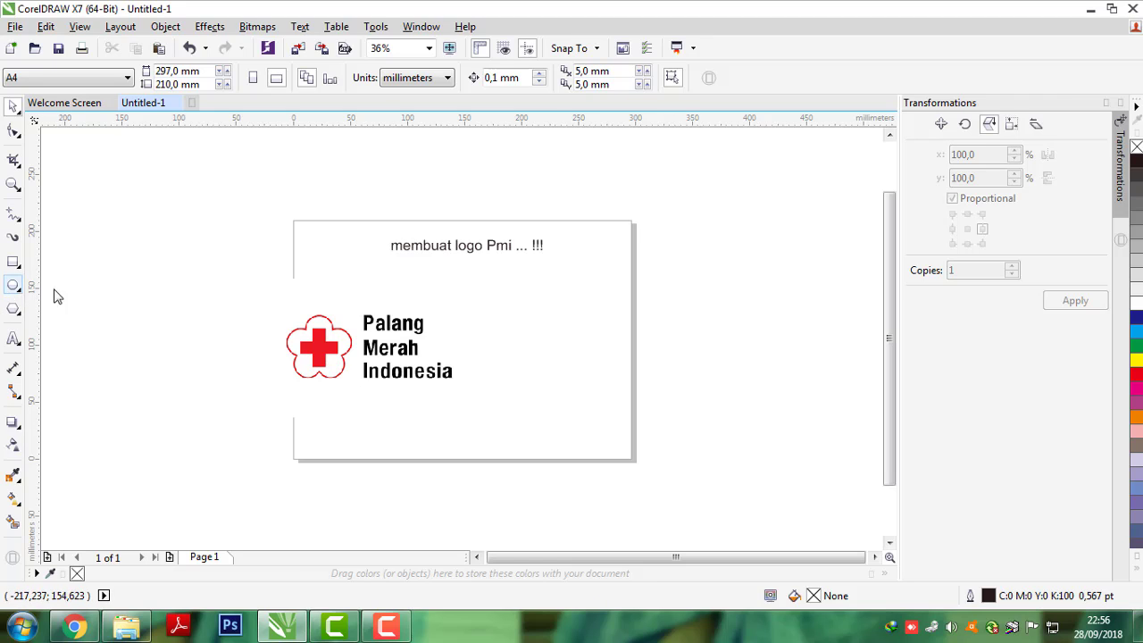
{"action": "left_click", "coordinate": [414, 349]}
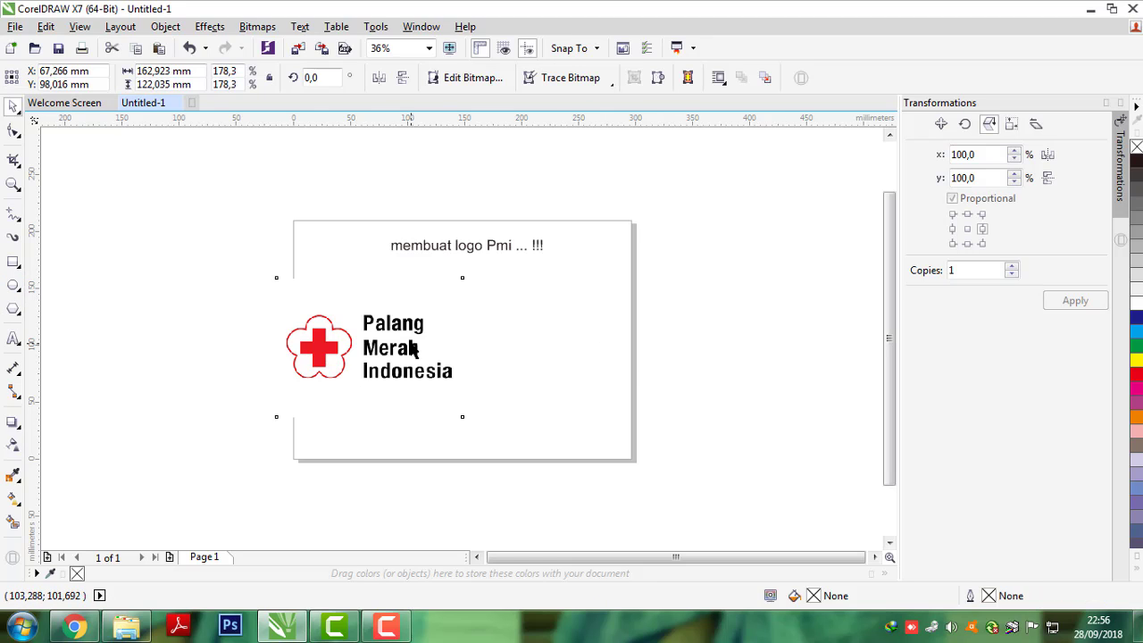
{"action": "left_click", "coordinate": [598, 339]}
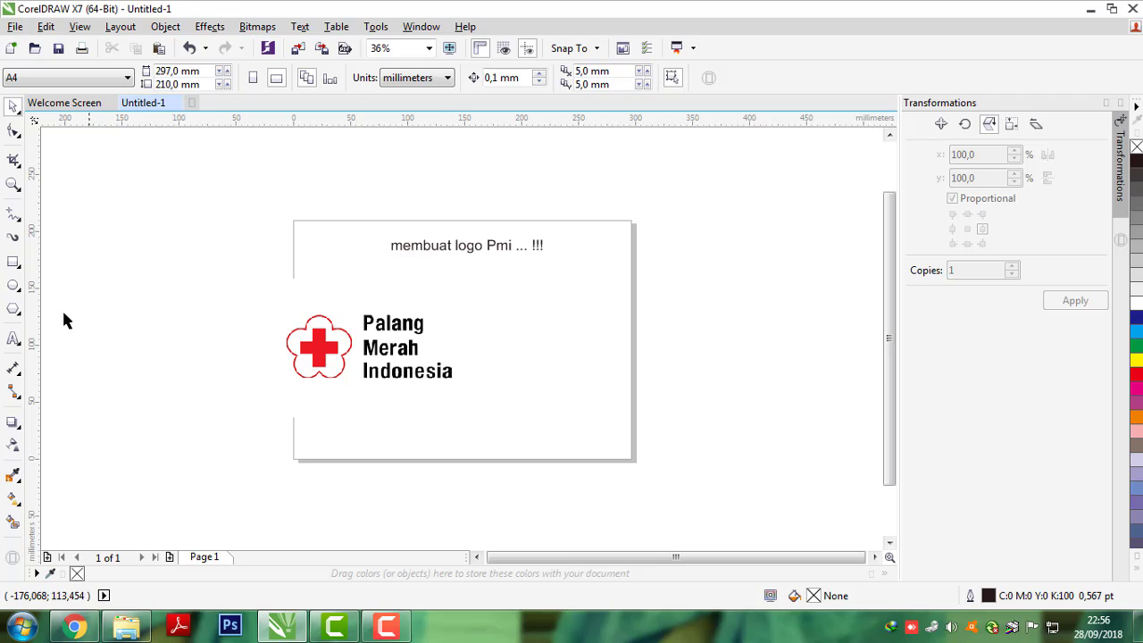
Step: Draw an ellipse about 46 mm wide and 32 mm high on the page, right of the logo bitmap
{"action": "left_click", "coordinate": [13, 286]}
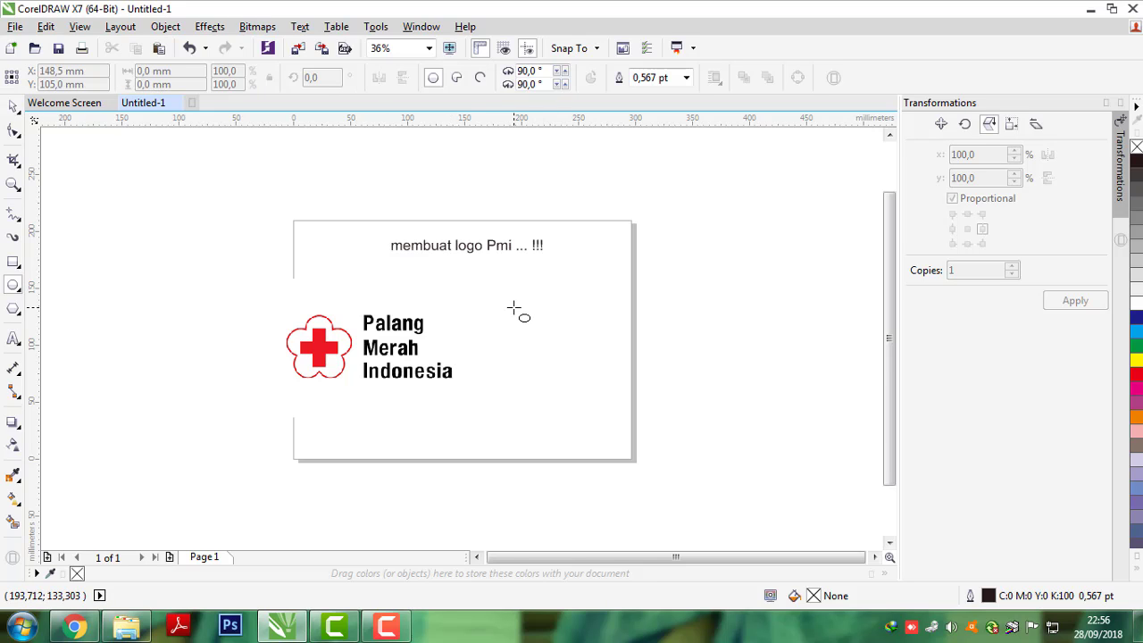
{"action": "left_click_drag", "start_coordinate": [515, 308], "coordinate": [566, 343]}
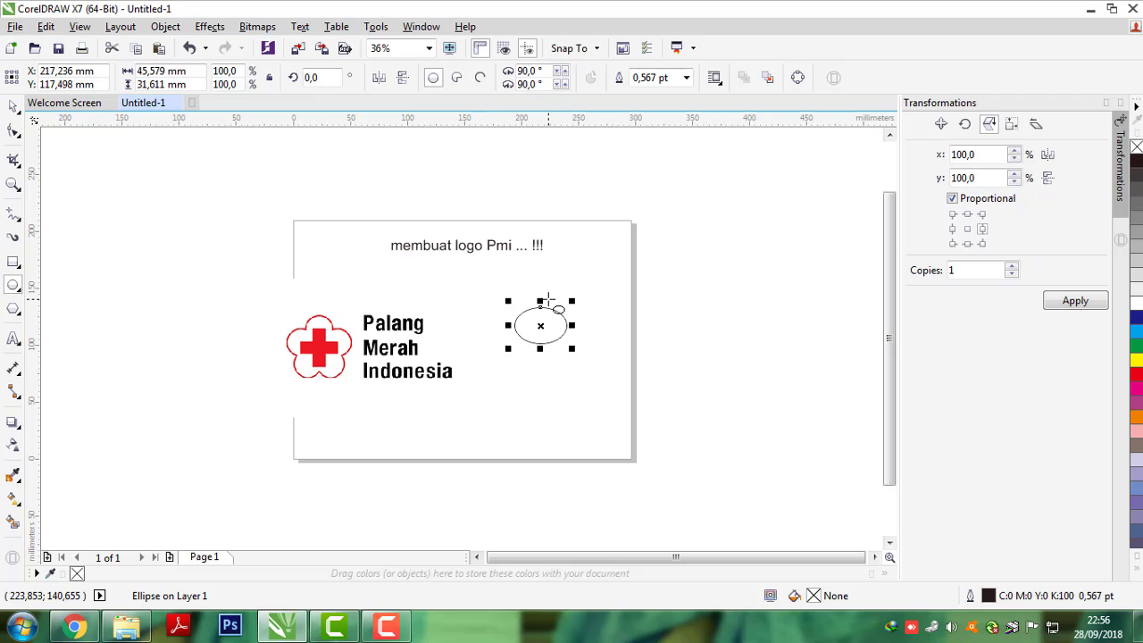
{"action": "left_click", "coordinate": [14, 106]}
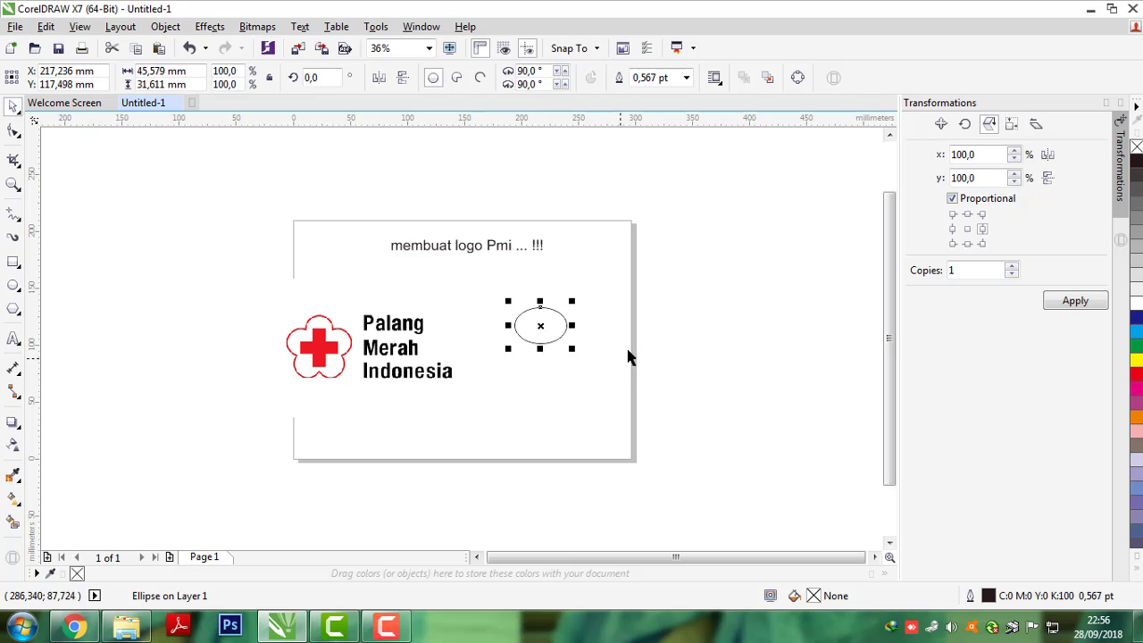
Step: Set the ellipse's width and height both to 45 mm to make it a circle
{"action": "left_click", "coordinate": [537, 338]}
{"action": "left_click", "coordinate": [536, 338]}
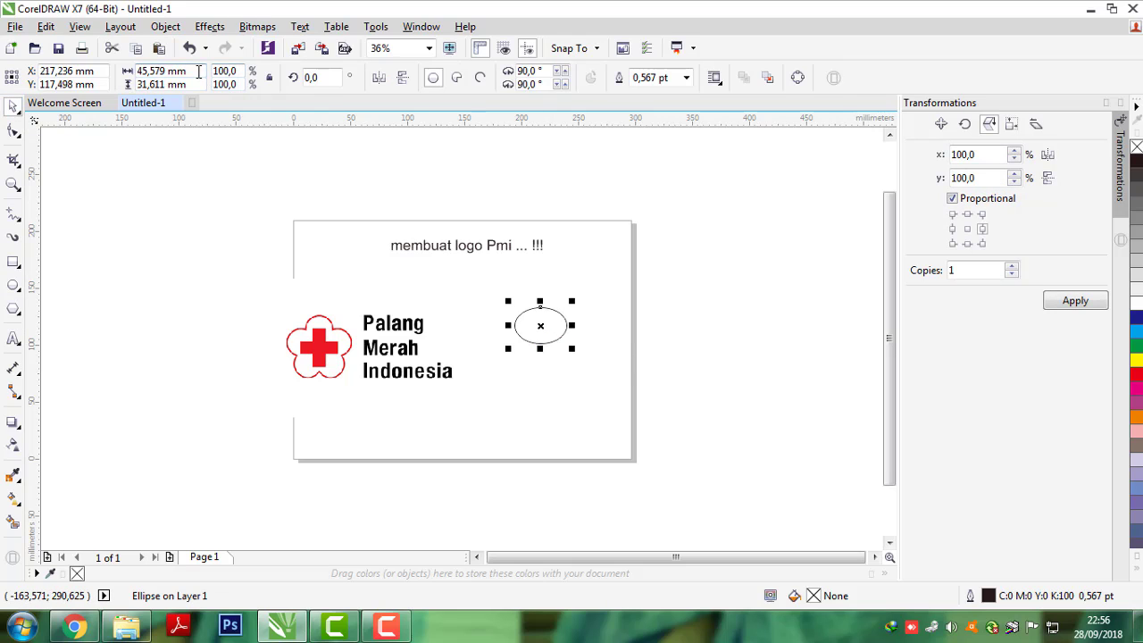
{"action": "left_click_drag", "start_coordinate": [198, 72], "coordinate": [114, 86]}
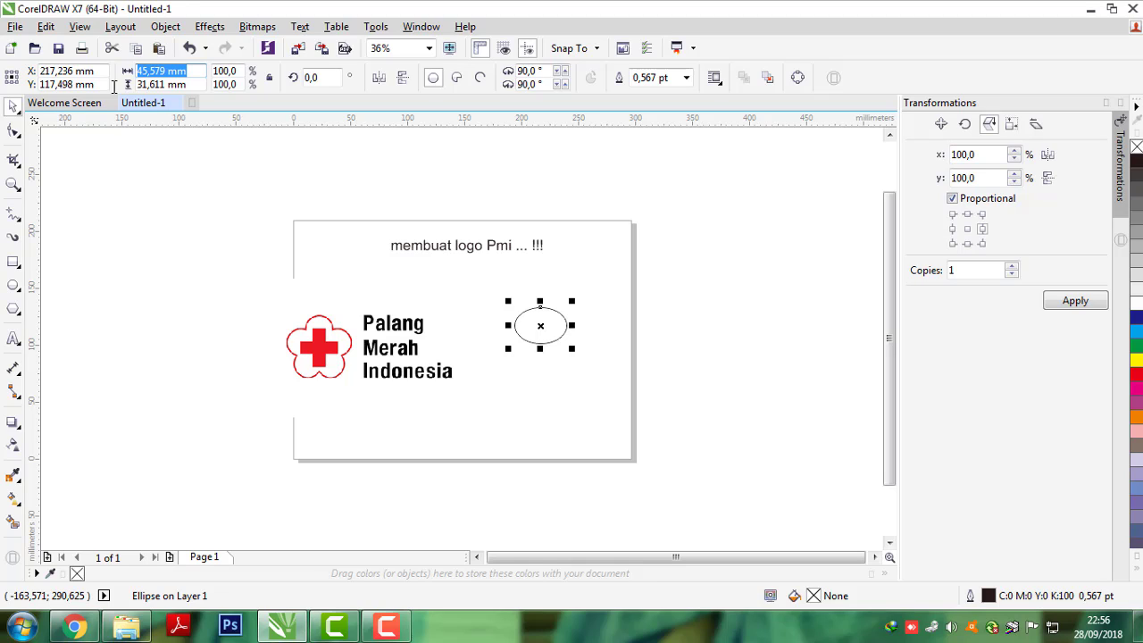
{"action": "type", "text": "45"}
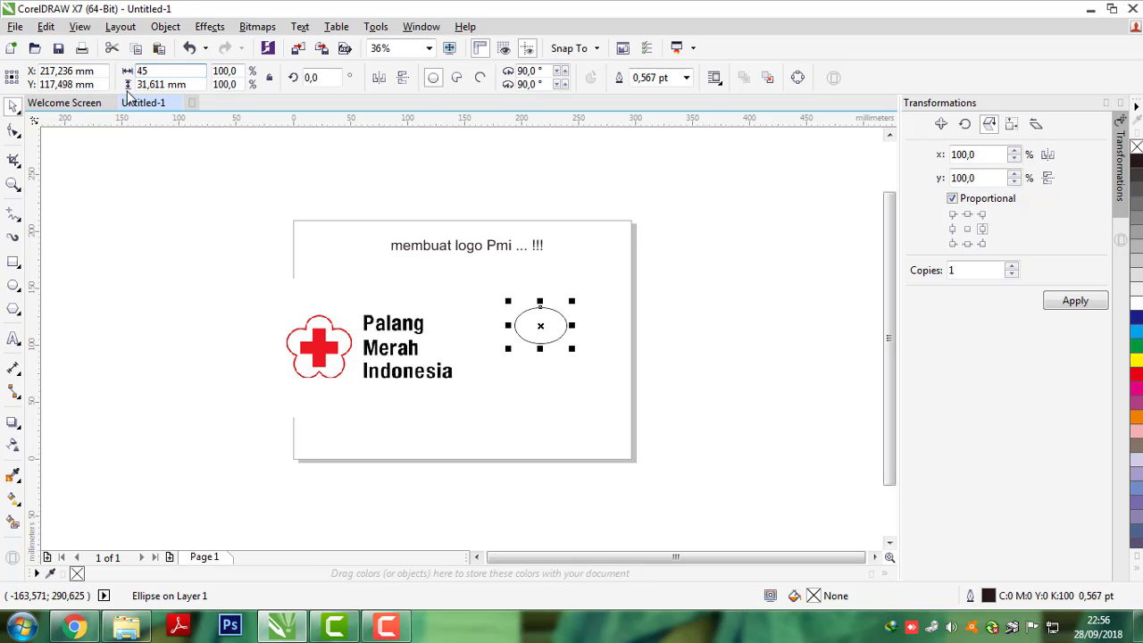
{"action": "left_click_drag", "start_coordinate": [191, 87], "coordinate": [91, 90]}
{"action": "type", "text": "45"}
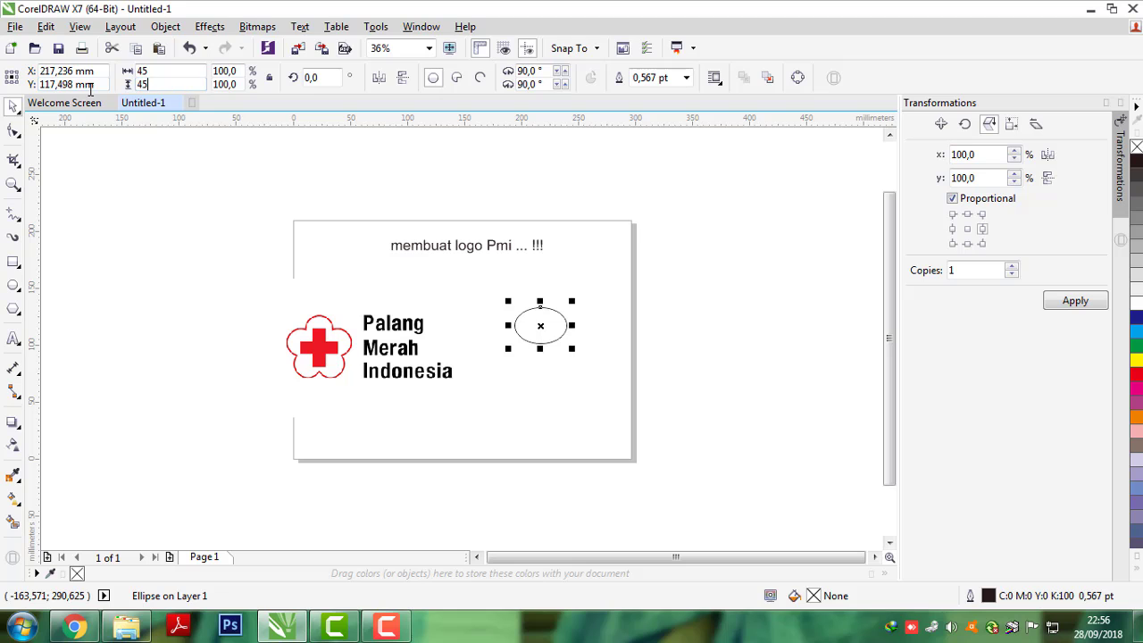
{"action": "key", "text": "Return"}
{"action": "left_click", "coordinate": [678, 348]}
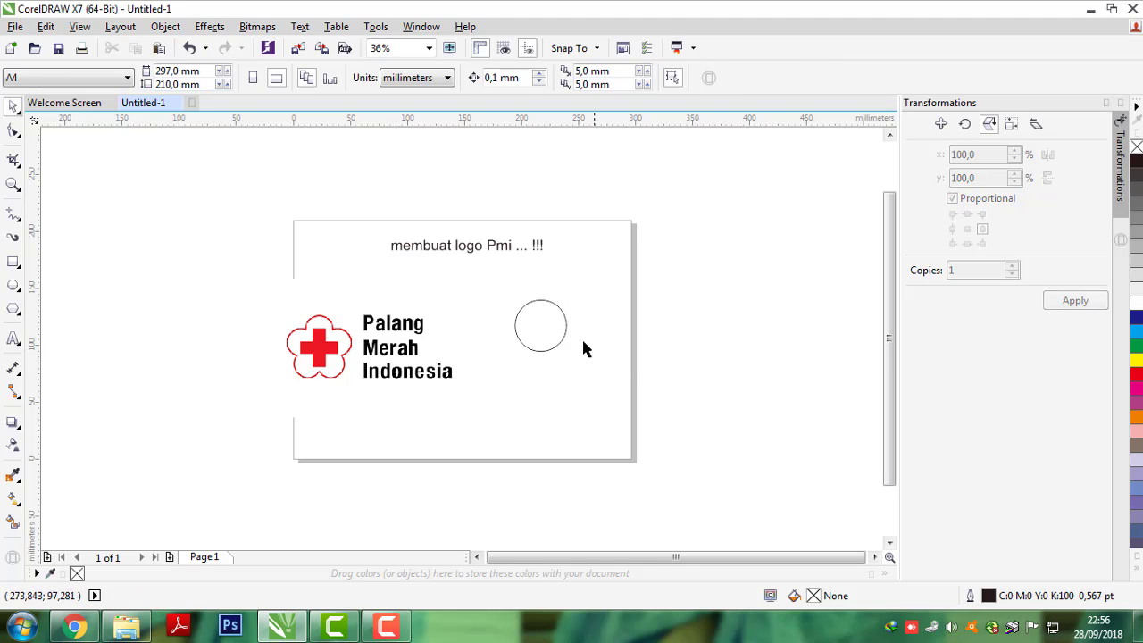
{"action": "left_click", "coordinate": [549, 335]}
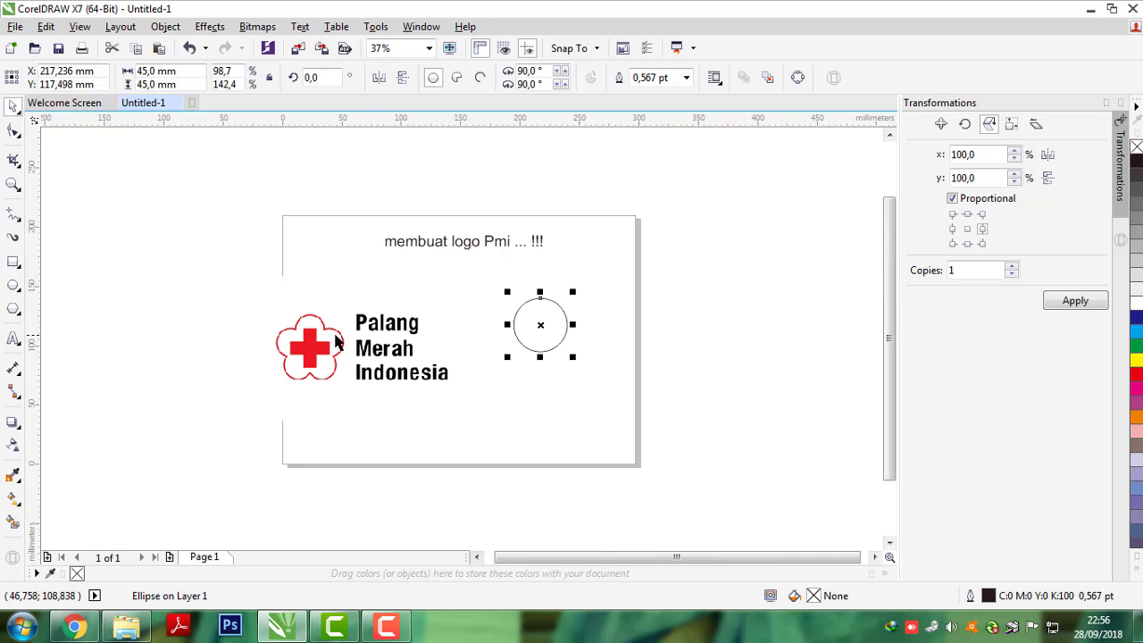
{"action": "scroll", "coordinate": [312, 336], "scroll_direction": "up", "scroll_amount": 2}
{"action": "scroll", "coordinate": [312, 336], "scroll_direction": "down", "scroll_amount": 2}
{"action": "scroll", "coordinate": [438, 355], "scroll_direction": "up", "scroll_amount": 2}
{"action": "left_click", "coordinate": [716, 379]}
{"action": "left_click", "coordinate": [665, 305]}
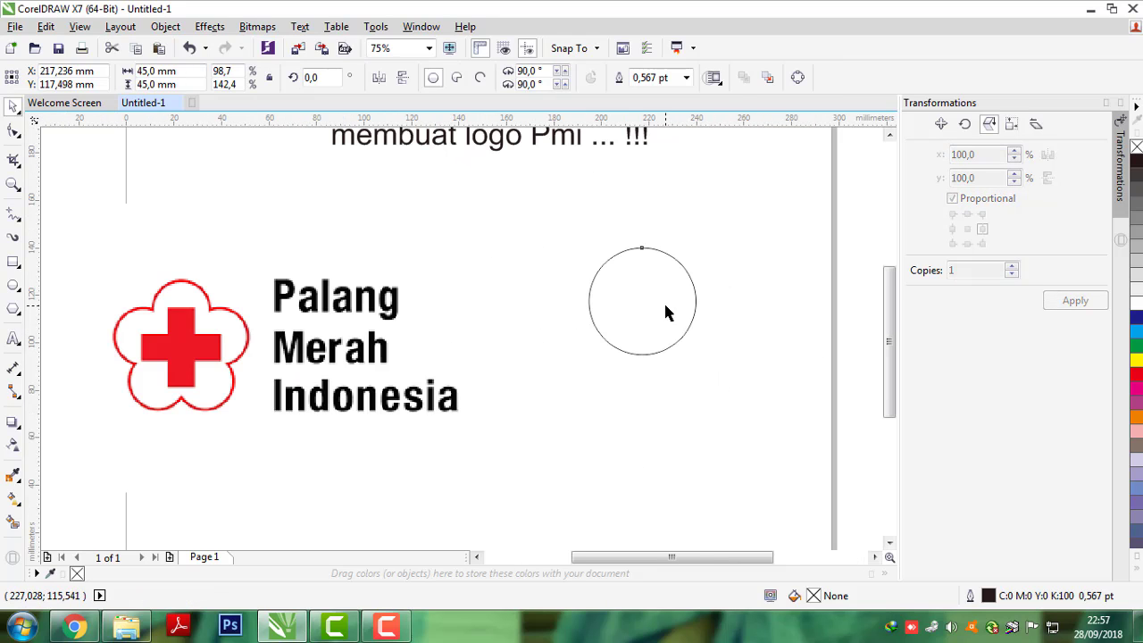
{"action": "scroll", "coordinate": [643, 319], "scroll_direction": "down", "scroll_amount": 1}
{"action": "scroll", "coordinate": [715, 320], "scroll_direction": "up", "scroll_amount": 1}
{"action": "scroll", "coordinate": [717, 327], "scroll_direction": "down", "scroll_amount": 1}
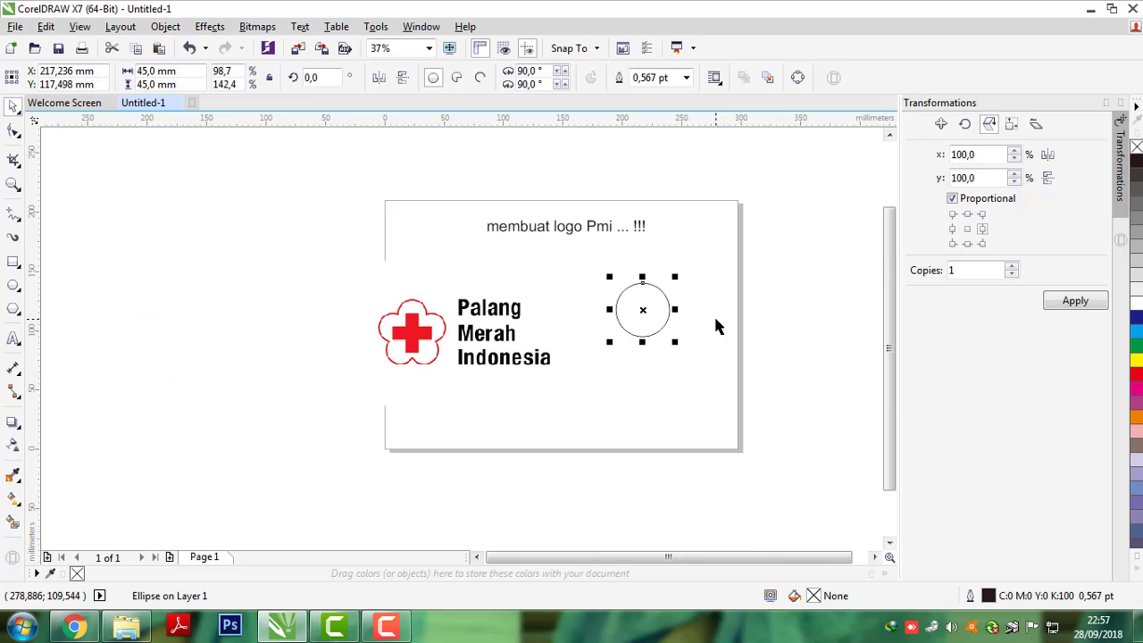
Step: Copy the 45 mm circle straight down by about 26 mm so that the two circles overlap
{"action": "left_click", "coordinate": [723, 327]}
{"action": "left_click_drag", "start_coordinate": [640, 310], "coordinate": [634, 340]}
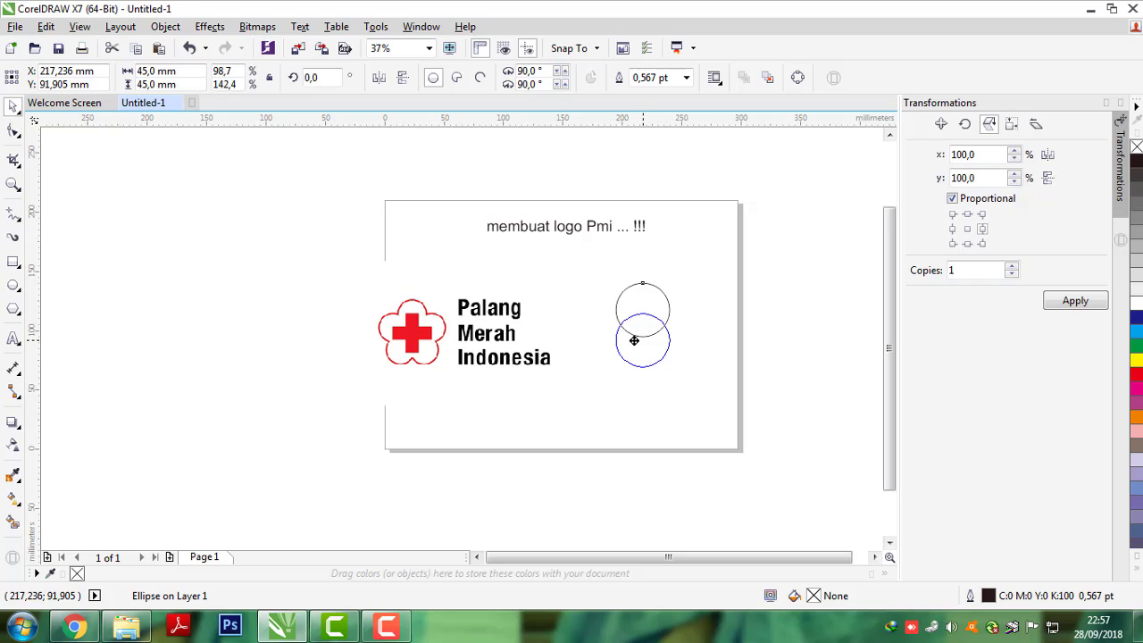
{"action": "left_click_drag", "start_coordinate": [634, 341], "coordinate": [634, 341]}
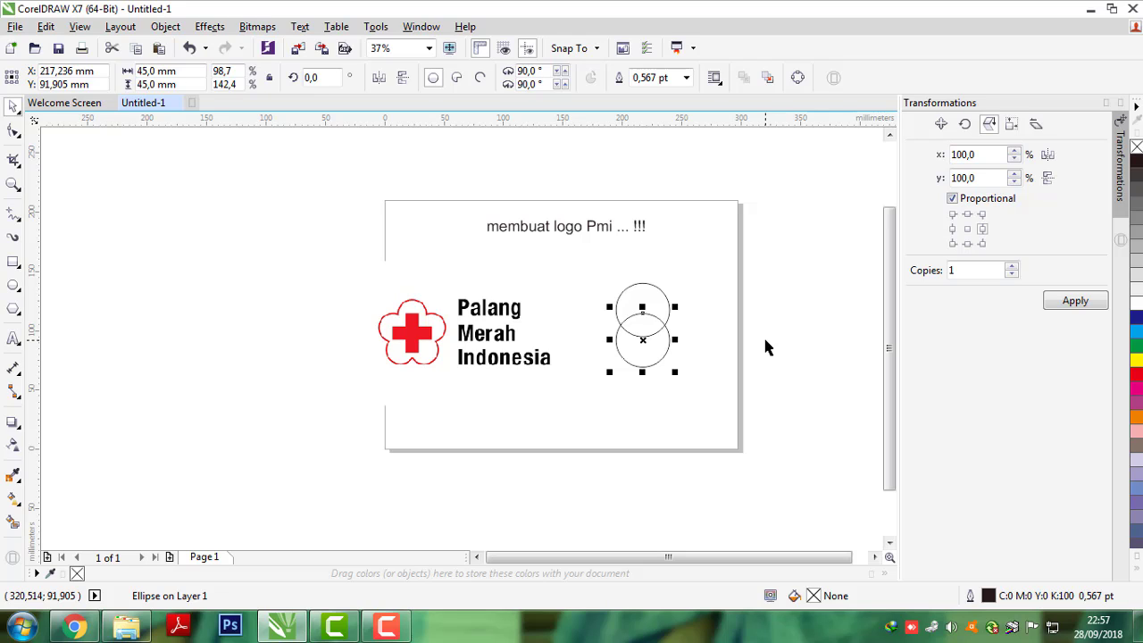
{"action": "left_click", "coordinate": [765, 341]}
{"action": "left_click", "coordinate": [658, 362]}
{"action": "scroll", "coordinate": [637, 332], "scroll_direction": "up", "scroll_amount": 2}
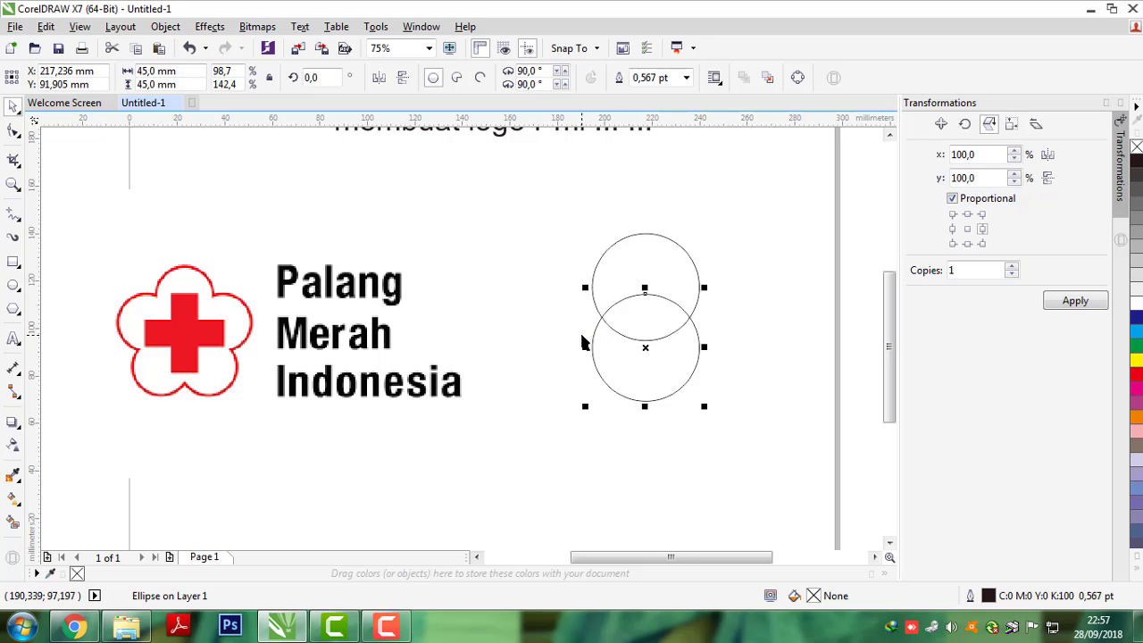
{"action": "scroll", "coordinate": [581, 339], "scroll_direction": "up", "scroll_amount": 1}
{"action": "scroll", "coordinate": [628, 327], "scroll_direction": "down", "scroll_amount": 3}
{"action": "left_click", "coordinate": [740, 318]}
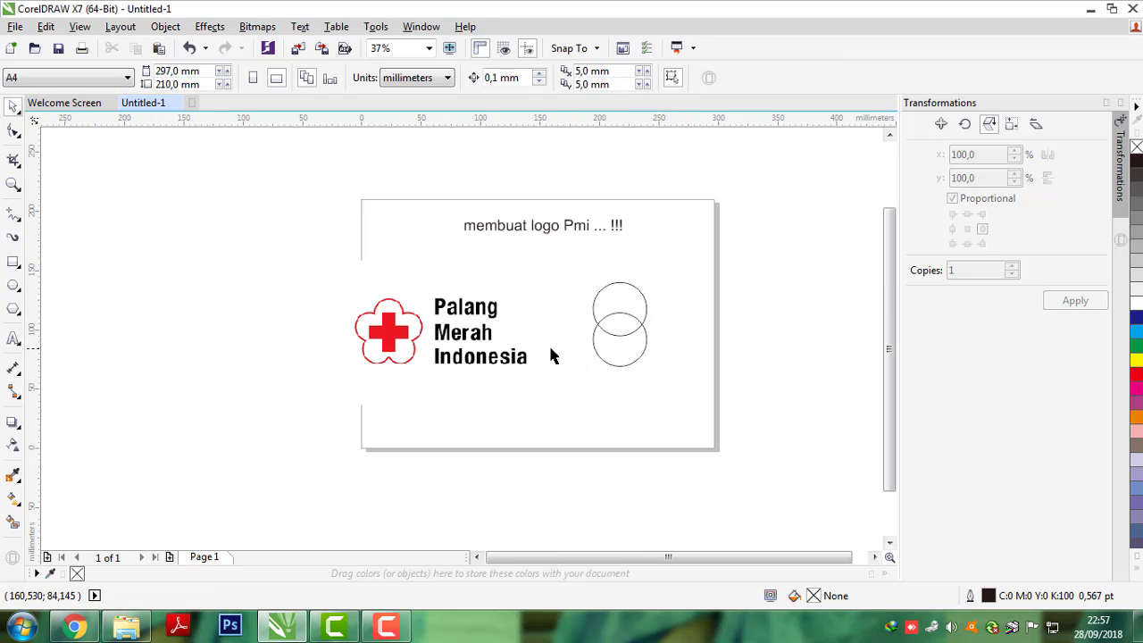
Step: Enlarge the logo bitmap to about 247 by 185 mm and move it right, underneath the two circles
{"action": "left_click", "coordinate": [463, 363]}
{"action": "left_click_drag", "start_coordinate": [544, 255], "coordinate": [596, 217]}
{"action": "left_click", "coordinate": [465, 339]}
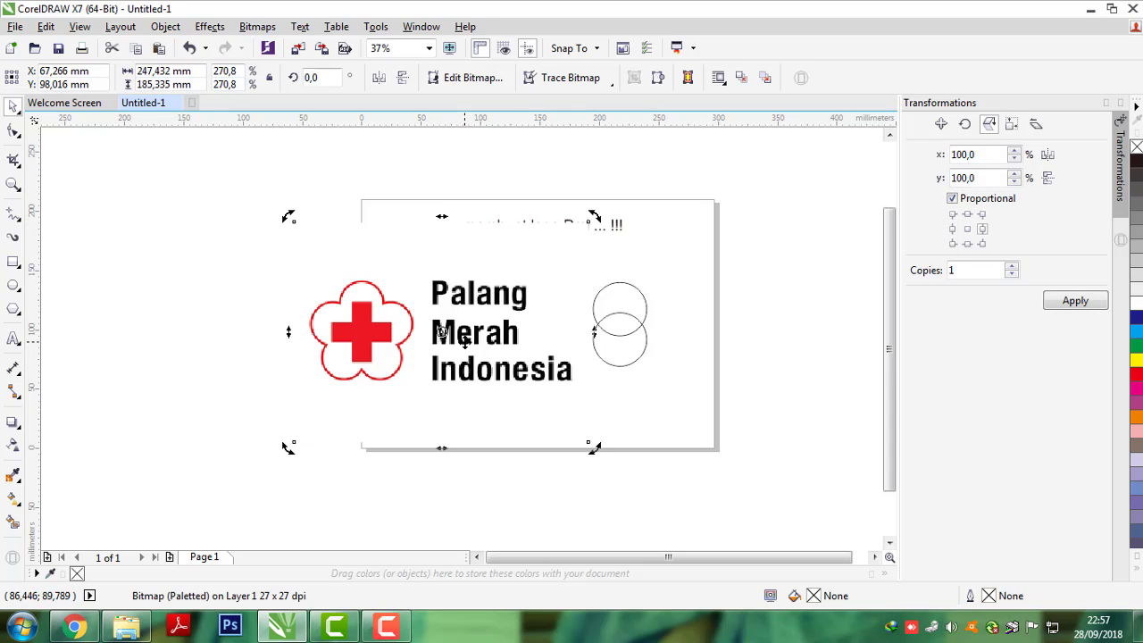
{"action": "left_click", "coordinate": [737, 339]}
{"action": "left_click_drag", "start_coordinate": [513, 351], "coordinate": [587, 353]}
{"action": "left_click", "coordinate": [578, 333]}
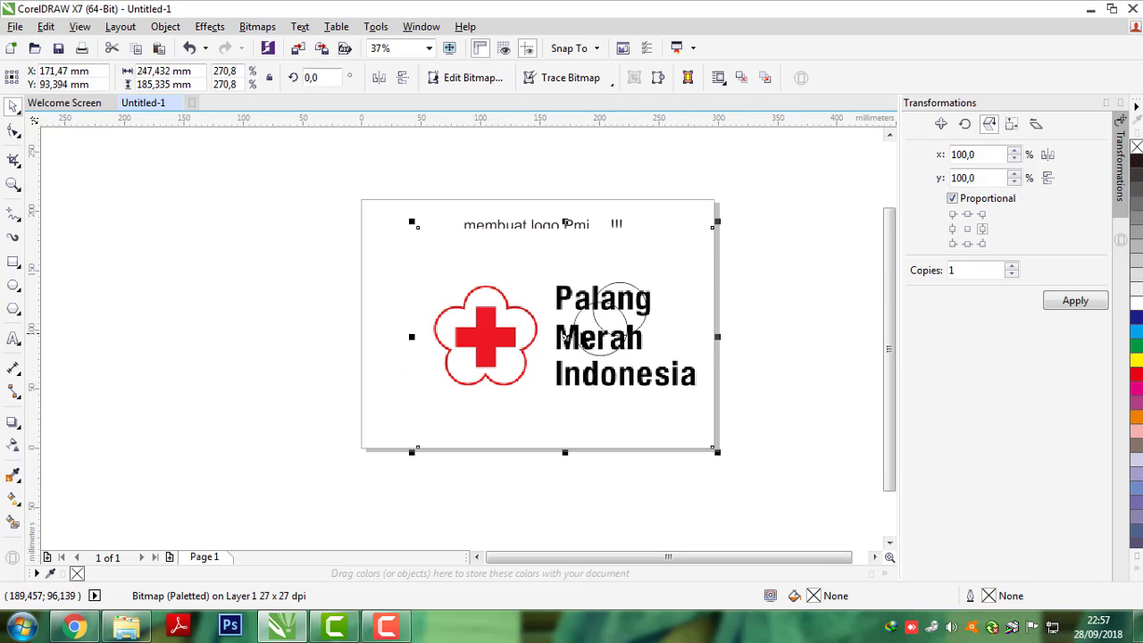
{"action": "scroll", "coordinate": [580, 335], "scroll_direction": "up", "scroll_amount": 2}
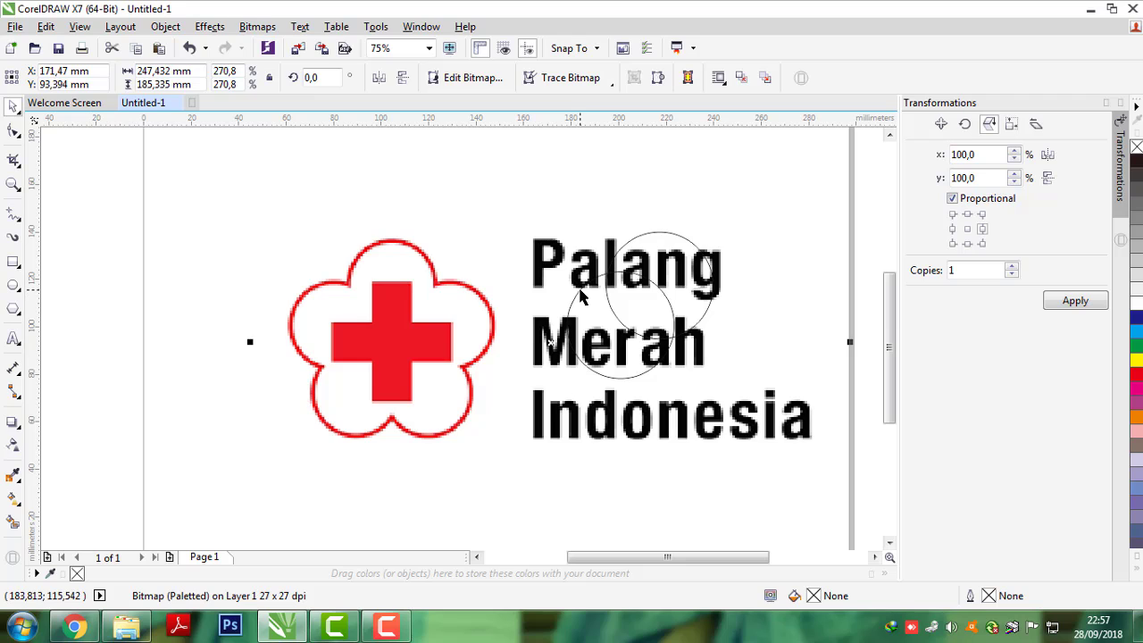
Step: Move the lower circle onto the reference flower's top petal and narrow it to about 38 mm wide
{"action": "left_click_drag", "start_coordinate": [581, 298], "coordinate": [353, 260]}
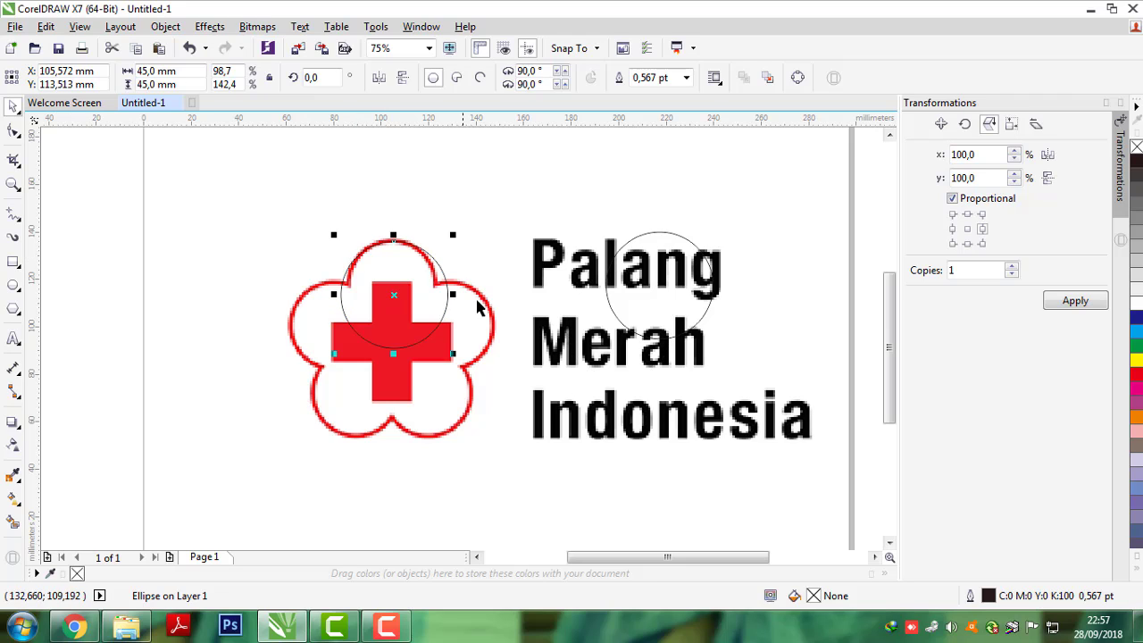
{"action": "scroll", "coordinate": [372, 307], "scroll_direction": "up", "scroll_amount": 2}
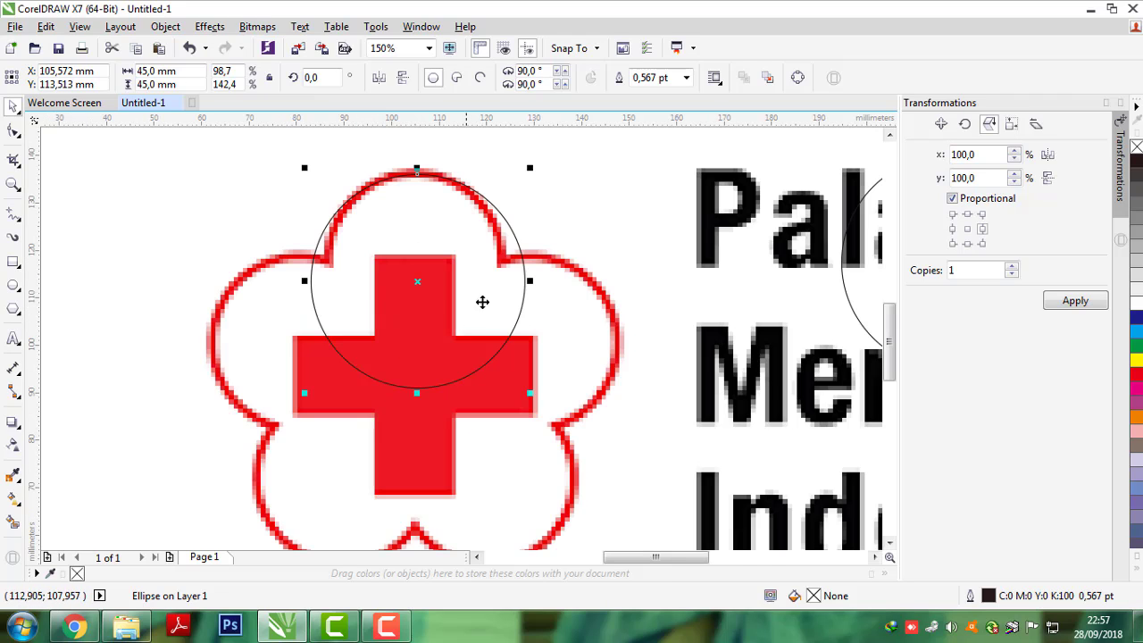
{"action": "left_click_drag", "start_coordinate": [527, 281], "coordinate": [513, 285]}
{"action": "scroll", "coordinate": [514, 284], "scroll_direction": "down", "scroll_amount": 2}
{"action": "left_click", "coordinate": [578, 243]}
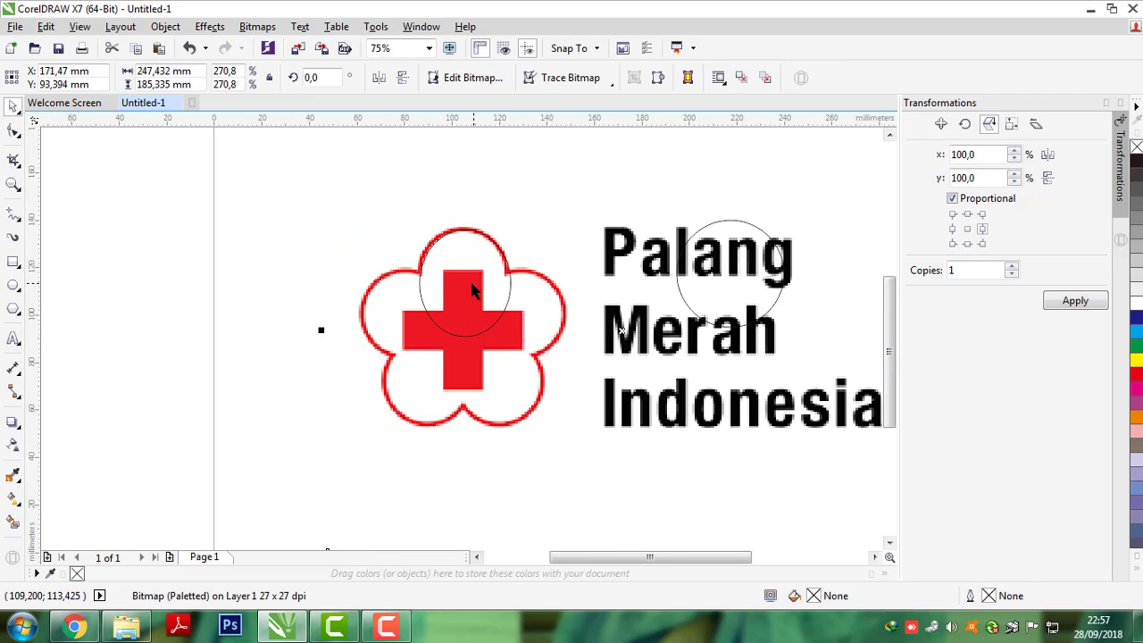
{"action": "left_click", "coordinate": [467, 291]}
{"action": "key", "text": "Escape"}
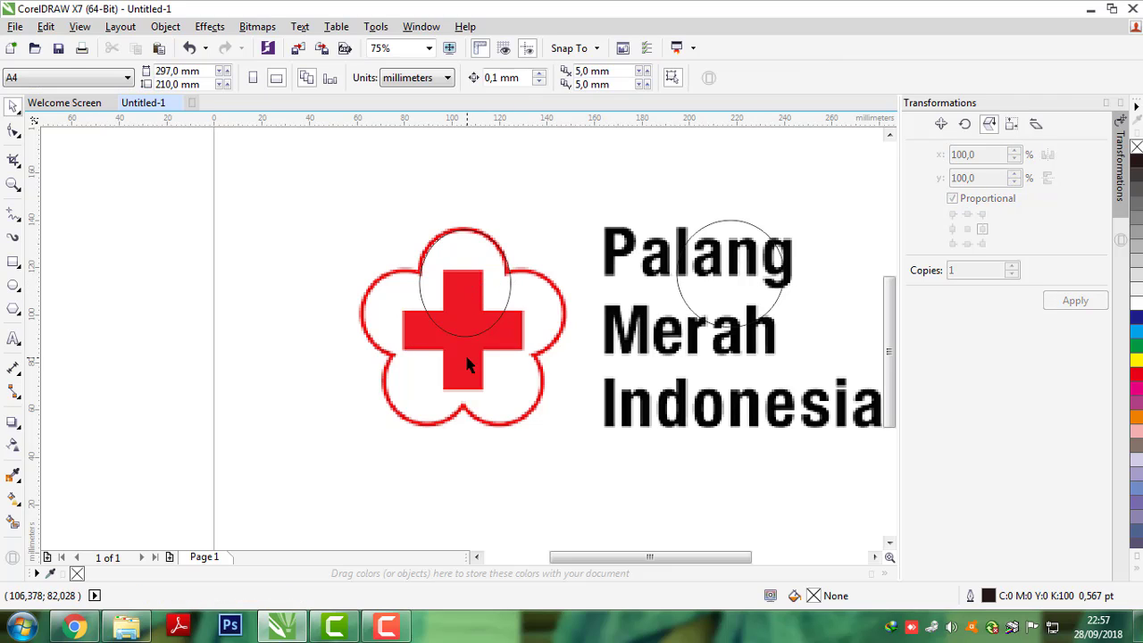
Step: Copy the top petal's ellipse and place the copy over the flower's upper-left petal
{"action": "left_click_drag", "start_coordinate": [452, 283], "coordinate": [457, 402]}
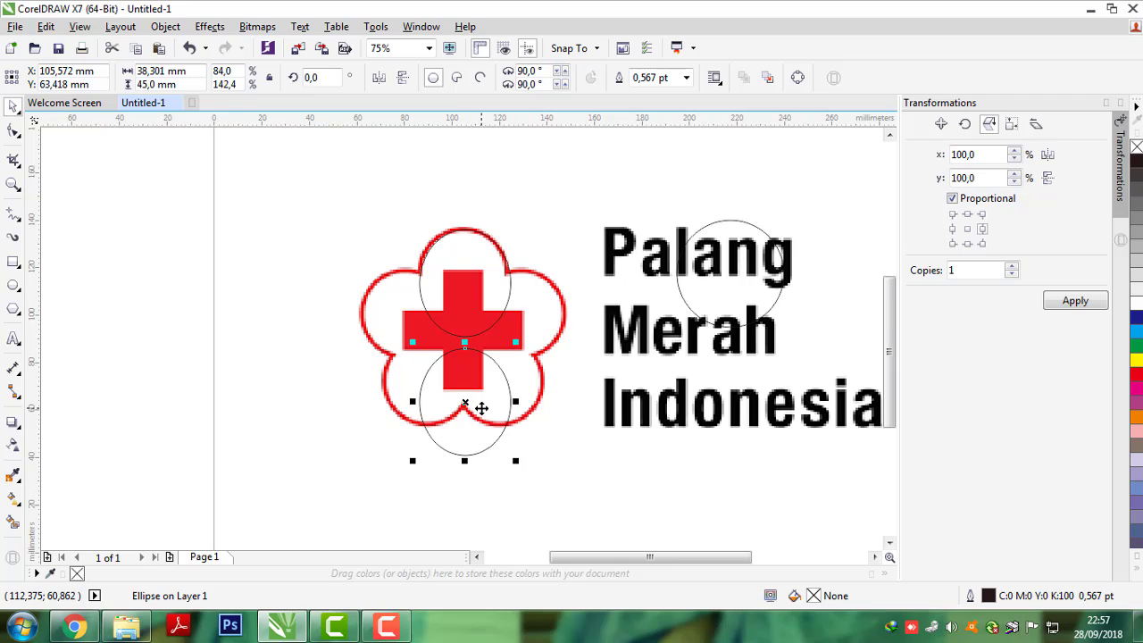
{"action": "left_click", "coordinate": [474, 405]}
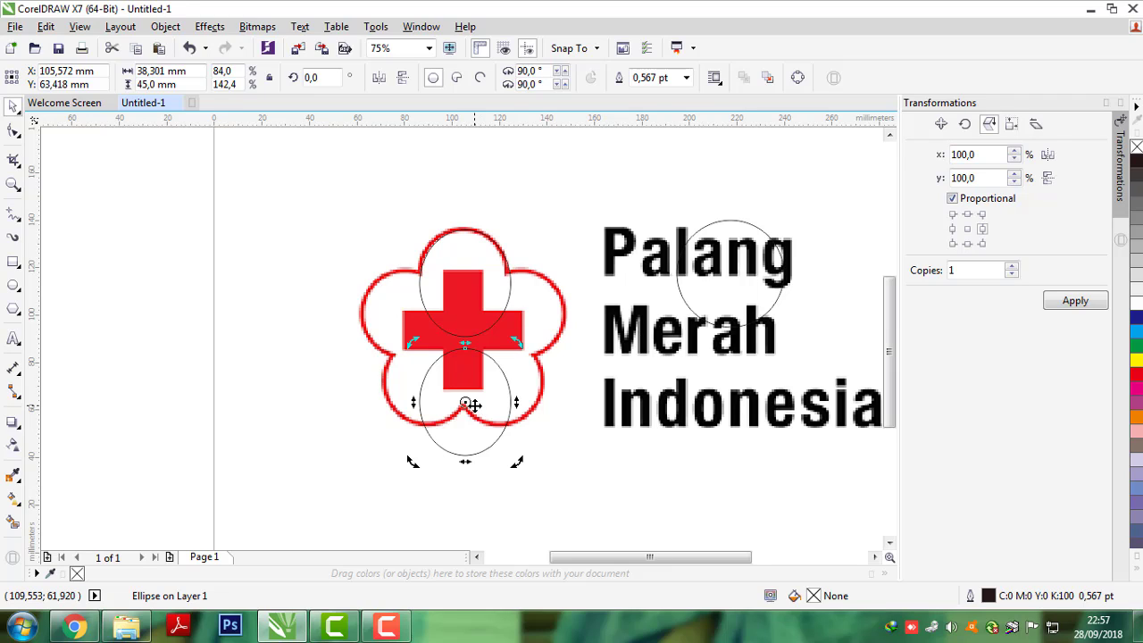
{"action": "left_click_drag", "start_coordinate": [482, 400], "coordinate": [414, 305]}
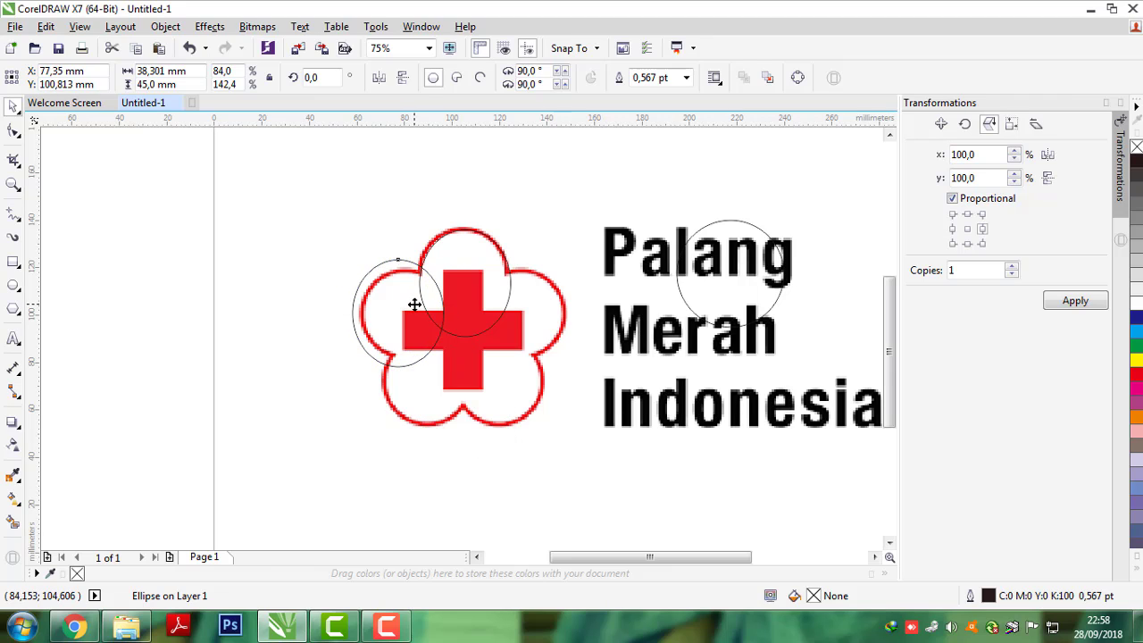
Step: Rotate the upper-left ellipse about 43° and shift it to follow the outline of that petal
{"action": "scroll", "coordinate": [415, 306], "scroll_direction": "up", "scroll_amount": 1}
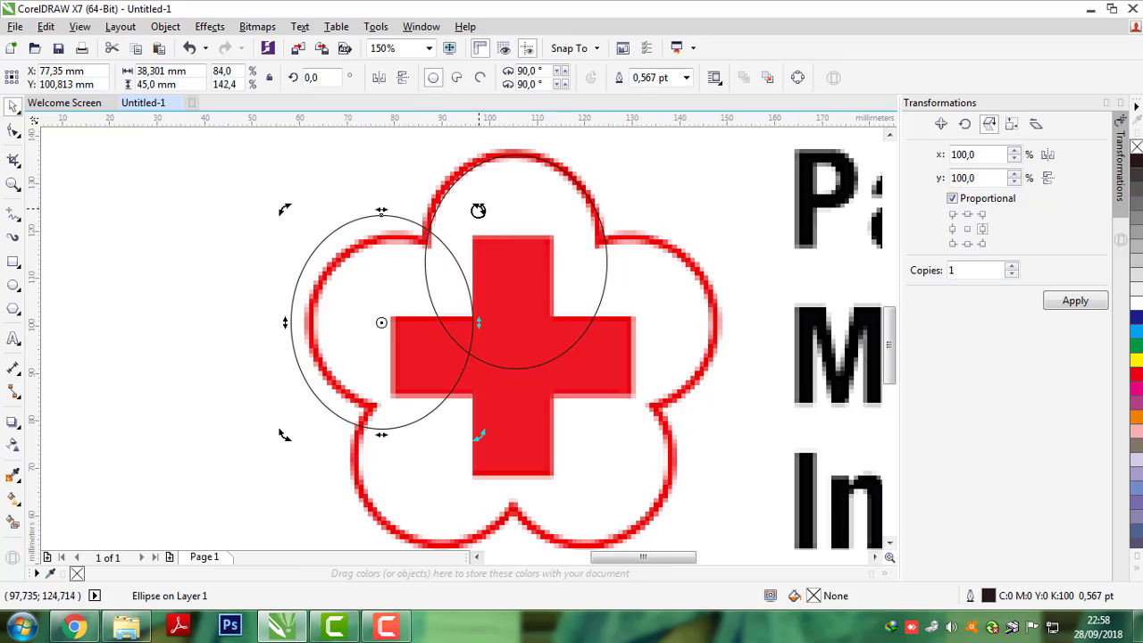
{"action": "left_click_drag", "start_coordinate": [478, 210], "coordinate": [375, 184]}
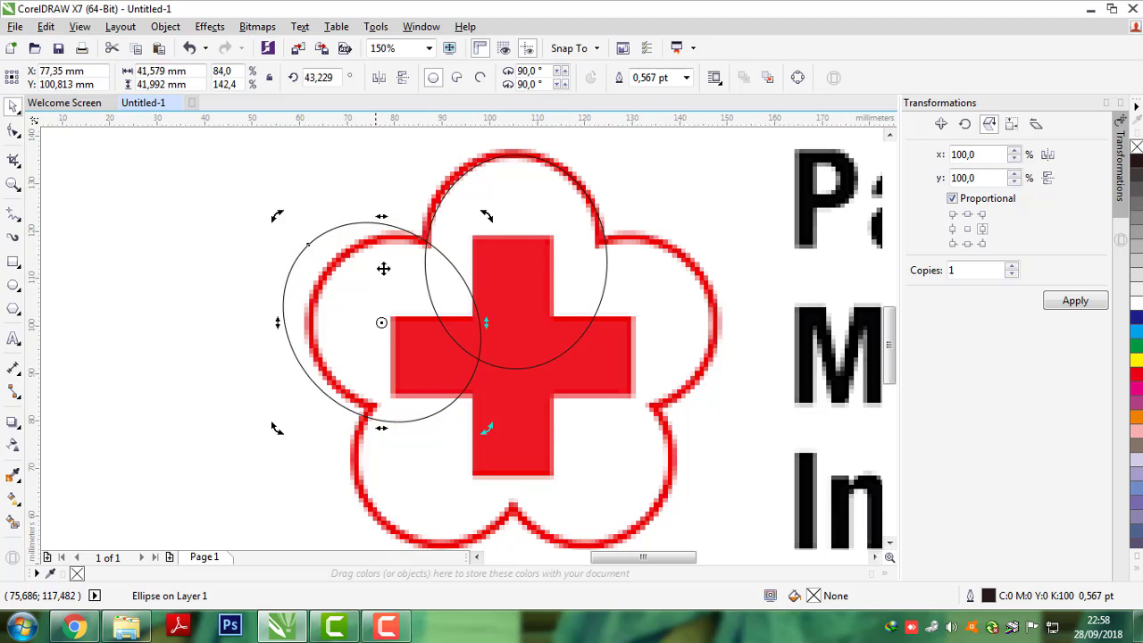
{"action": "left_click_drag", "start_coordinate": [383, 268], "coordinate": [414, 305]}
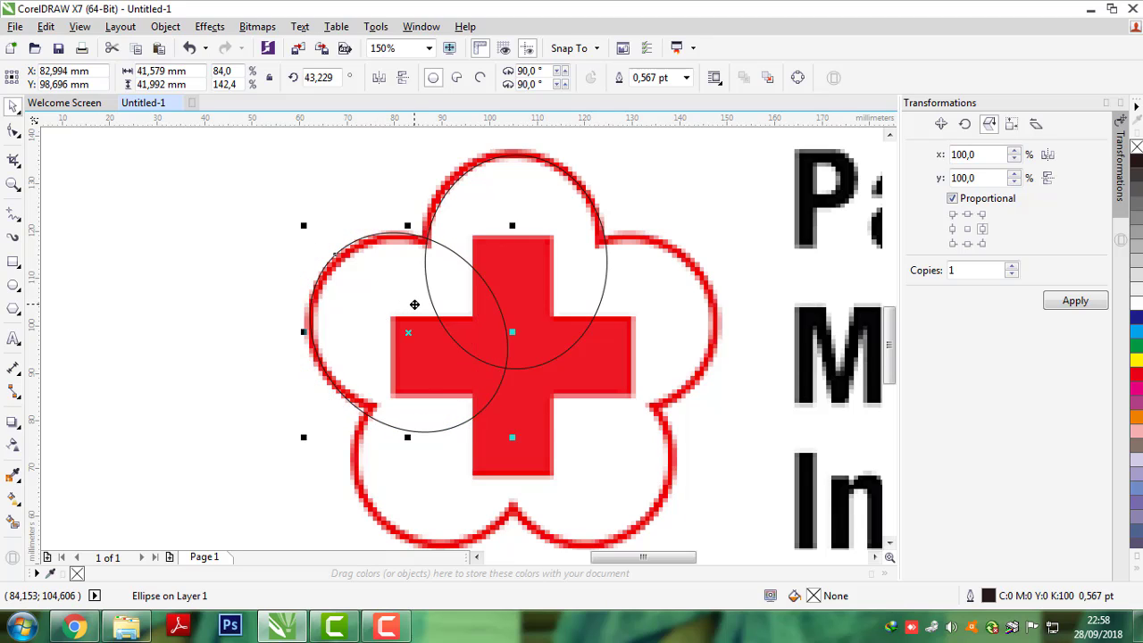
{"action": "scroll", "coordinate": [414, 304], "scroll_direction": "down", "scroll_amount": 1}
{"action": "left_click", "coordinate": [560, 190]}
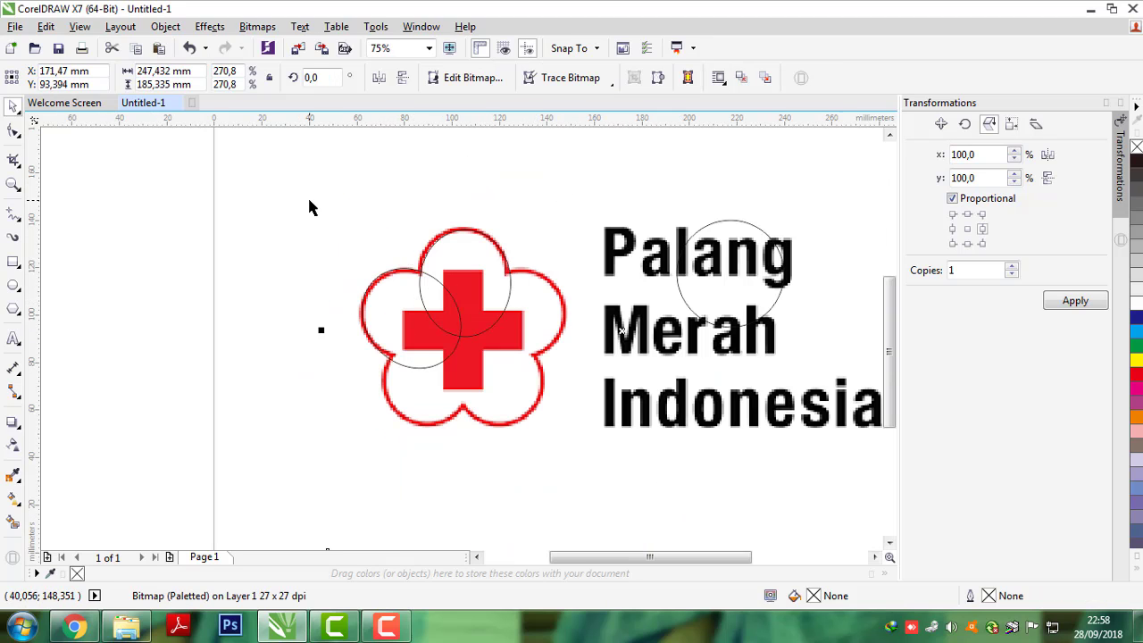
Step: Group the top and upper-left petal ellipses
{"action": "left_click_drag", "start_coordinate": [309, 203], "coordinate": [538, 393]}
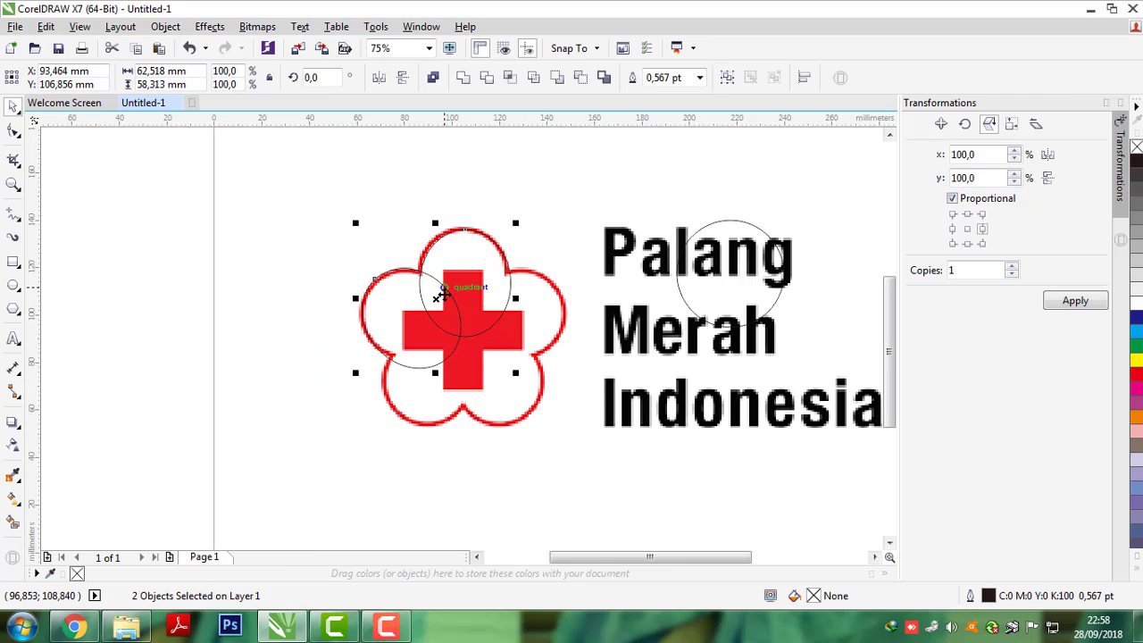
{"action": "left_click", "coordinate": [500, 331]}
{"action": "left_click_drag", "start_coordinate": [290, 223], "coordinate": [525, 375]}
{"action": "key", "text": "ctrl+g"}
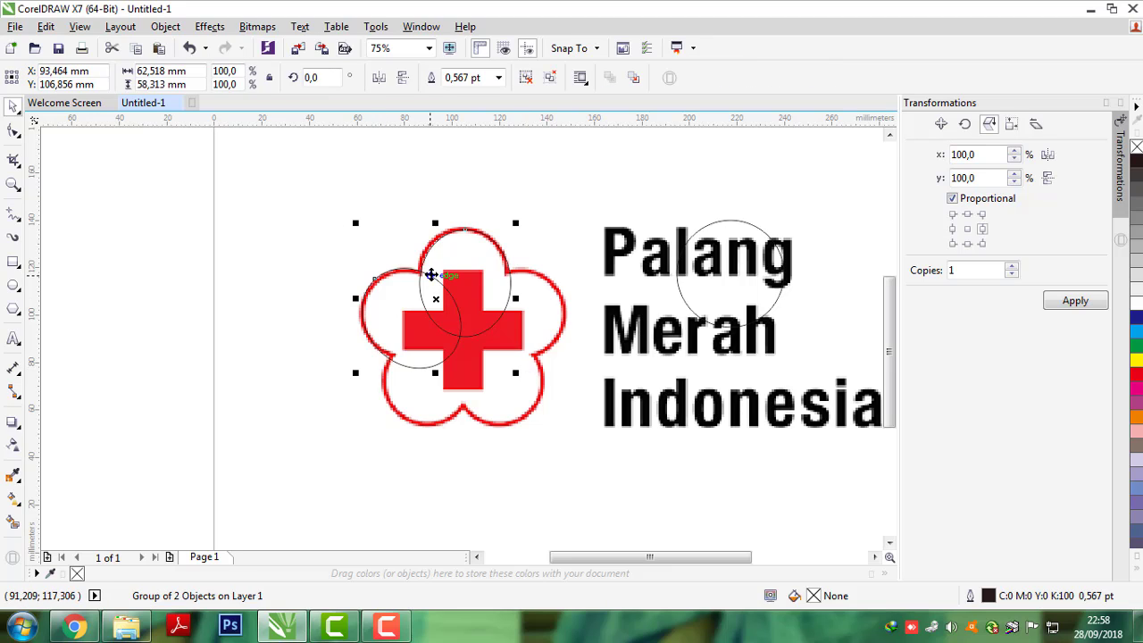
Step: Duplicate the grouped pair of ellipses horizontally about 53 mm to the right
{"action": "left_click_drag", "start_coordinate": [432, 275], "coordinate": [554, 377]}
{"action": "right_click", "coordinate": [555, 378]}
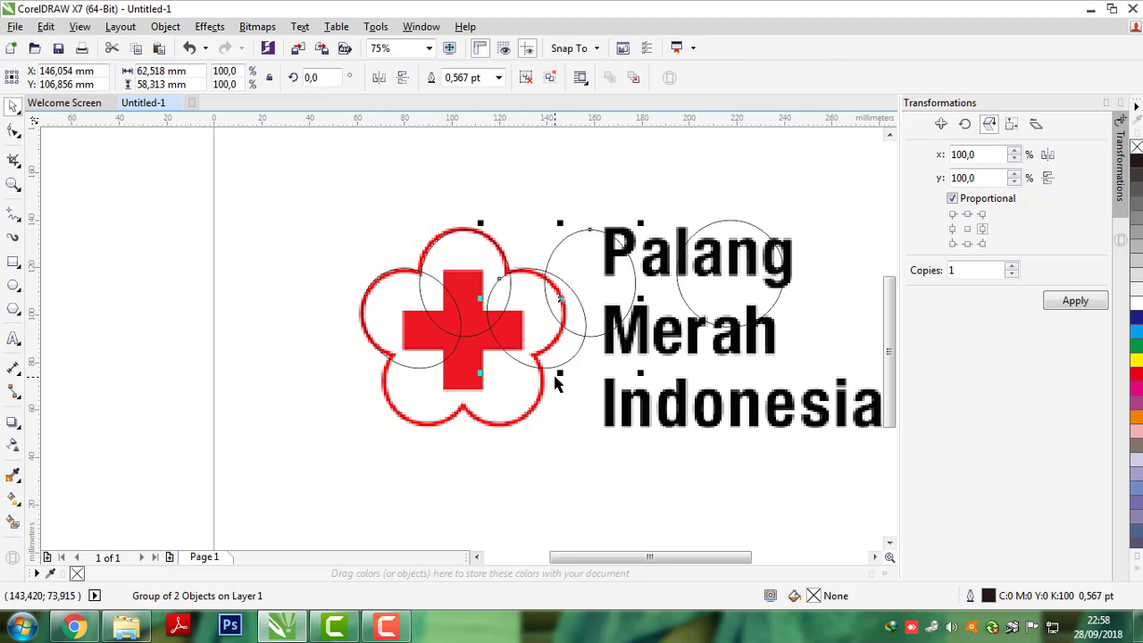
{"action": "left_click", "coordinate": [471, 192]}
{"action": "left_click", "coordinate": [565, 286]}
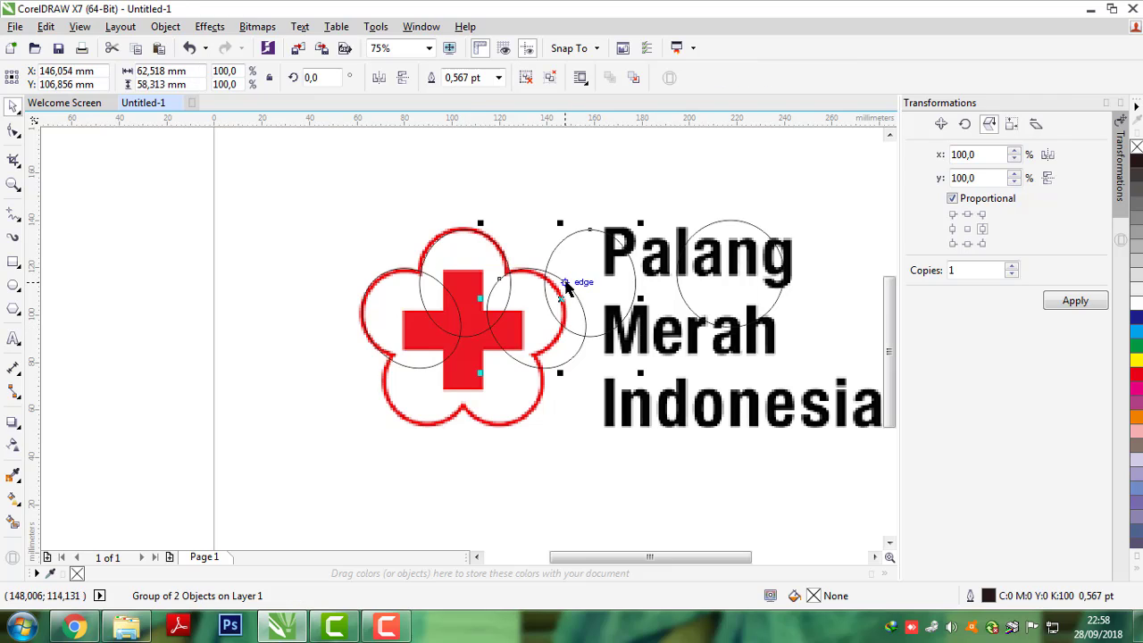
Step: Mirror the duplicated pair horizontally and vertically, and move it over the flower's upper-right and lower petals
{"action": "left_click", "coordinate": [378, 78]}
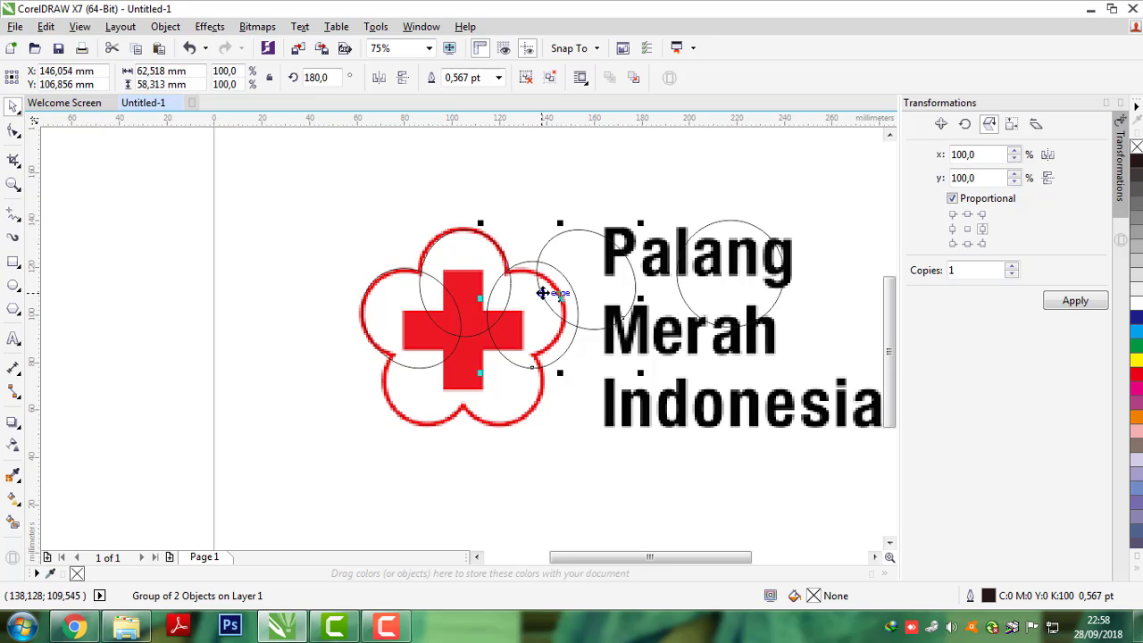
{"action": "left_click_drag", "start_coordinate": [542, 293], "coordinate": [480, 327]}
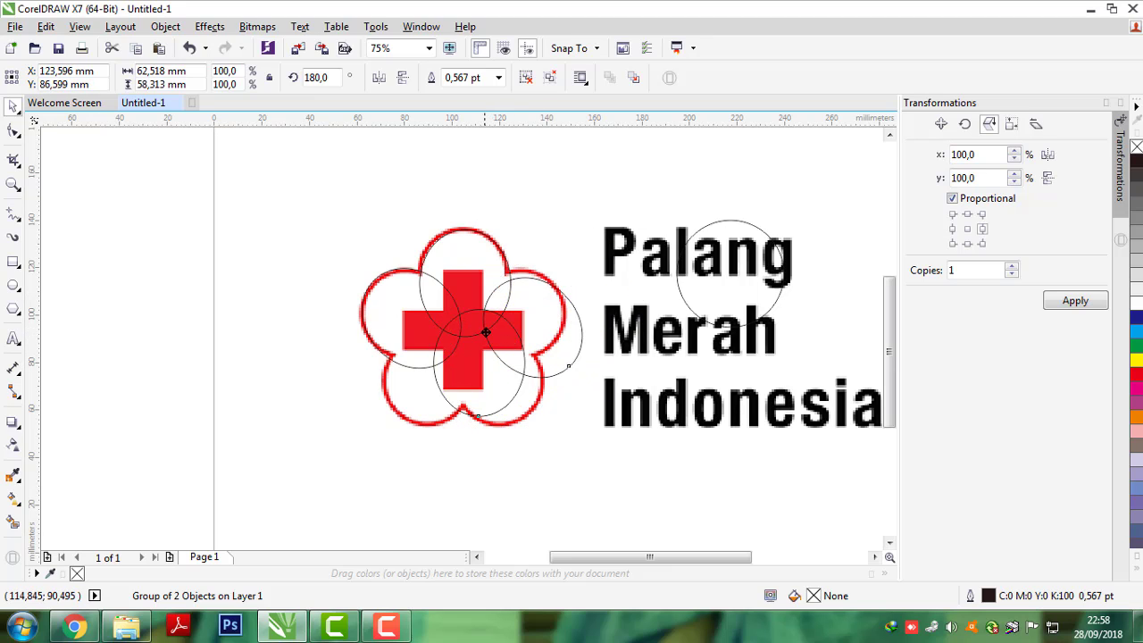
{"action": "left_click", "coordinate": [482, 328]}
{"action": "left_click", "coordinate": [258, 283]}
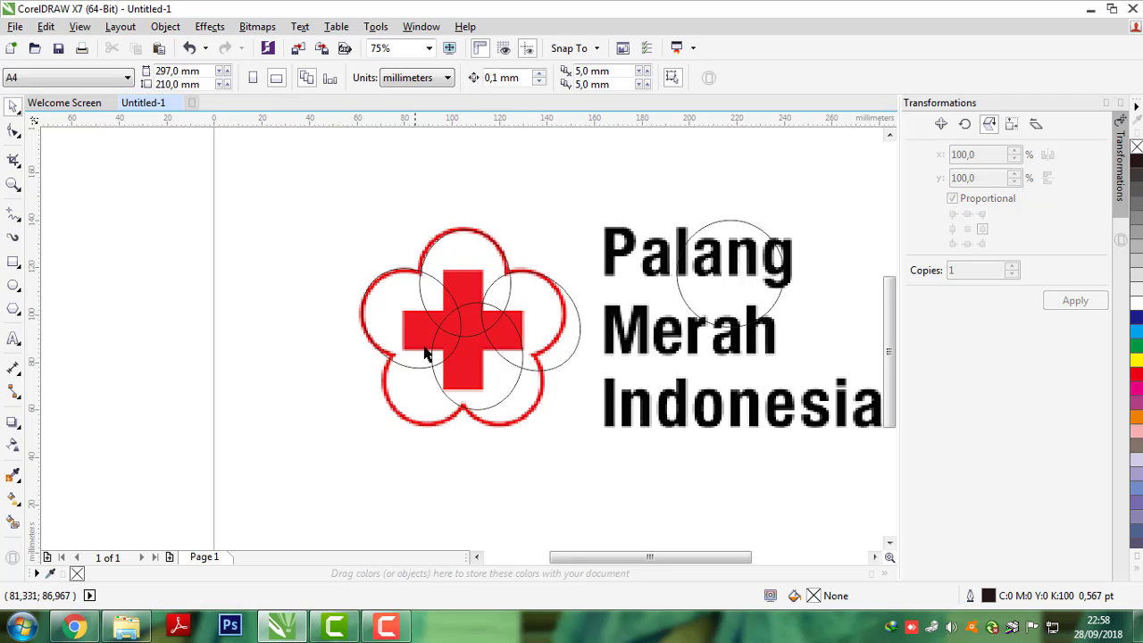
{"action": "left_click", "coordinate": [473, 397]}
{"action": "left_click", "coordinate": [476, 400]}
{"action": "left_click", "coordinate": [474, 401]}
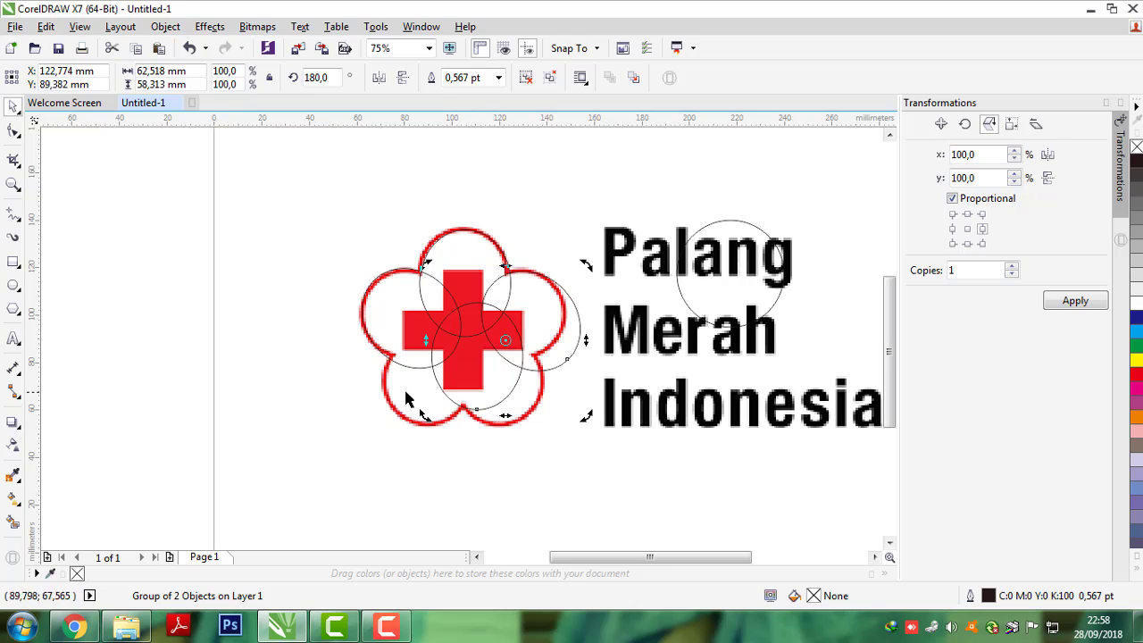
{"action": "left_click", "coordinate": [372, 382]}
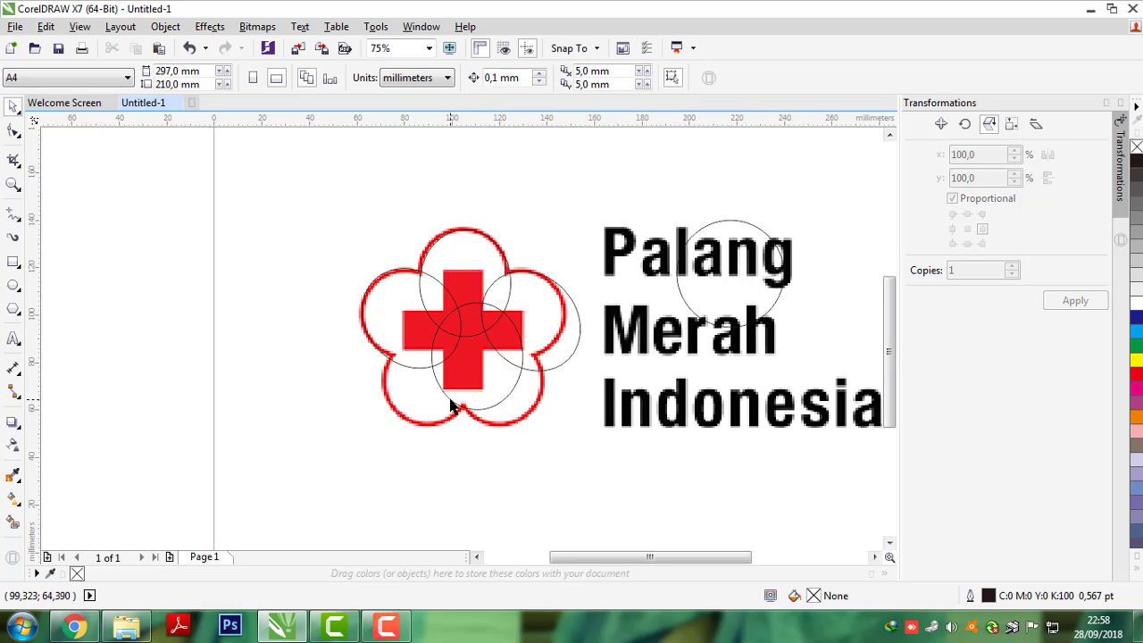
Step: Move the mirrored ellipse pair clear of the flower's petals, above its top and upper-right side
{"action": "left_click_drag", "start_coordinate": [453, 406], "coordinate": [394, 411]}
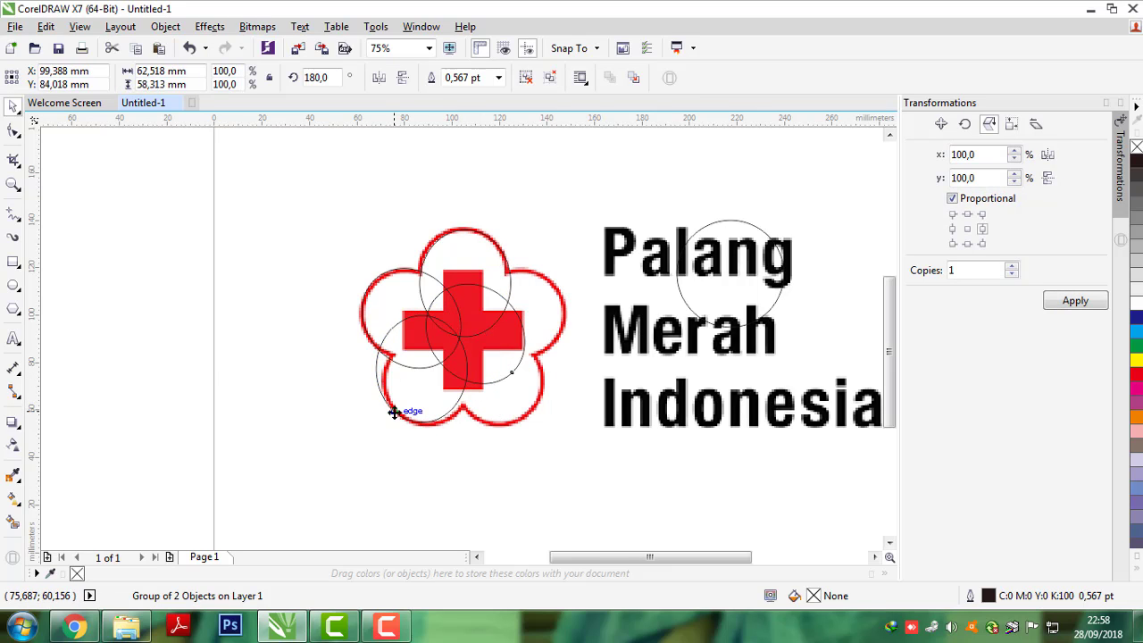
{"action": "left_click_drag", "start_coordinate": [290, 3], "coordinate": [460, 256]}
{"action": "left_click", "coordinate": [480, 317]}
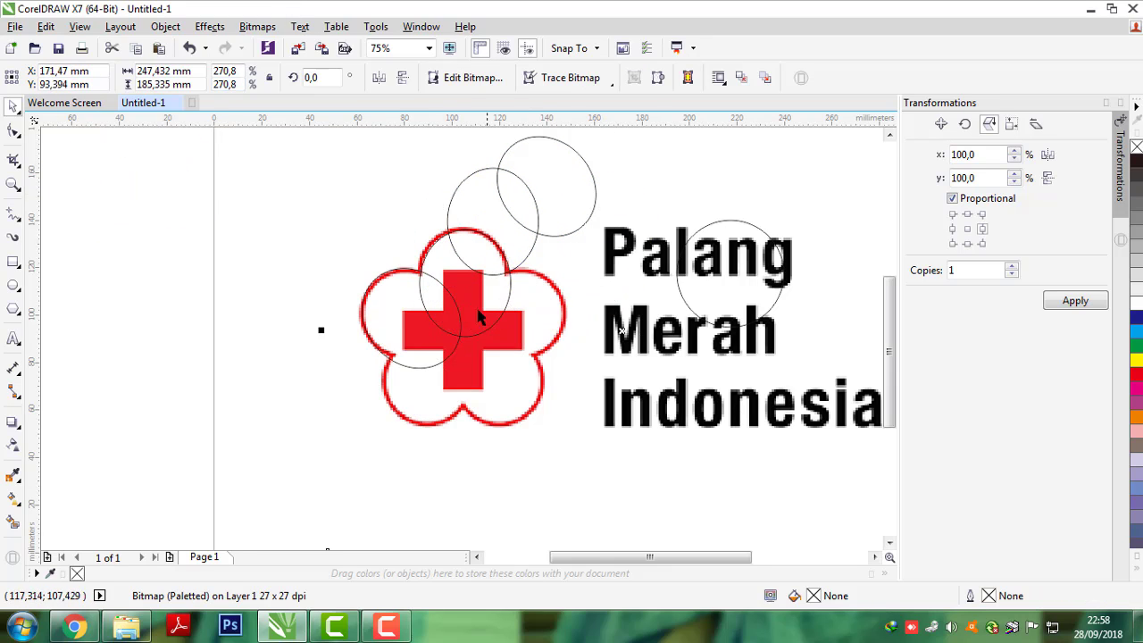
Step: Ungroup the mirrored ellipse pair and fit its tilted ellipse to the outline of the flower's lower-right petal
{"action": "left_click", "coordinate": [523, 225]}
{"action": "left_click", "coordinate": [527, 79]}
{"action": "left_click", "coordinate": [676, 138]}
{"action": "left_click_drag", "start_coordinate": [508, 211], "coordinate": [529, 340]}
{"action": "left_click_drag", "start_coordinate": [501, 399], "coordinate": [472, 399]}
{"action": "key", "text": "ctrl+z"}
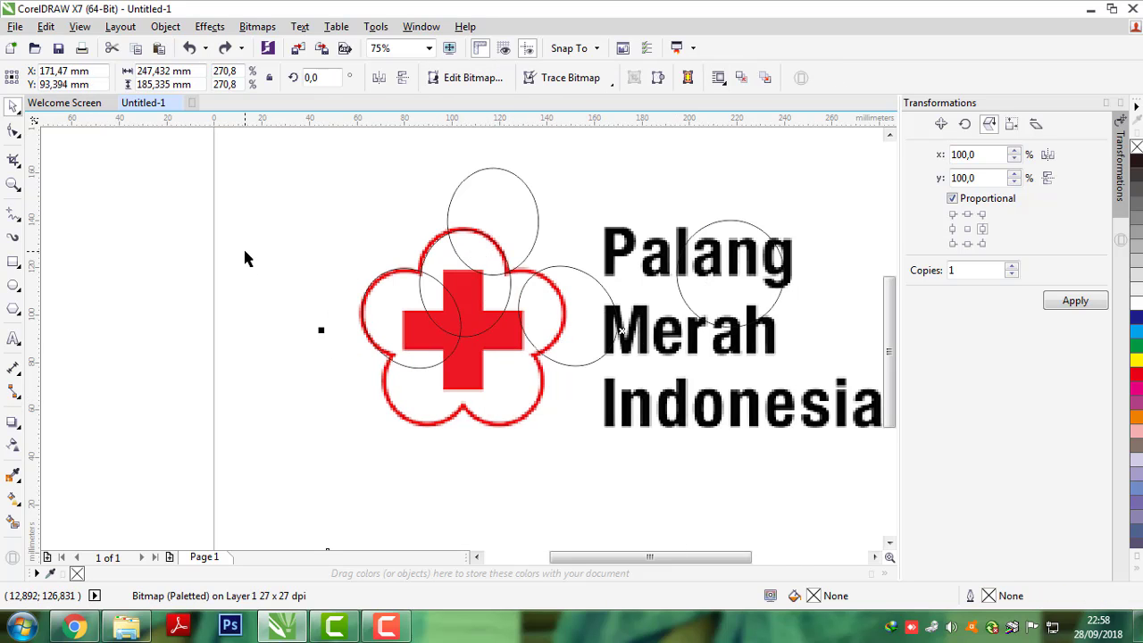
{"action": "left_click_drag", "start_coordinate": [563, 371], "coordinate": [486, 422]}
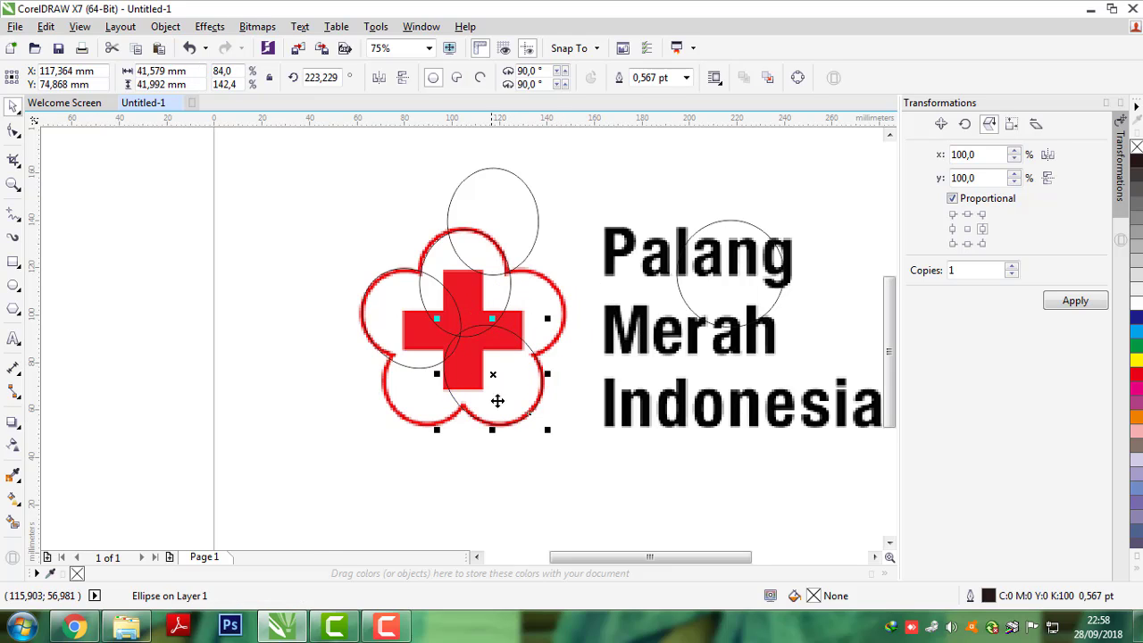
Step: Rotate the ellipse above the flower to about 131.8° and fit it to the upper-right petal's outline
{"action": "left_click", "coordinate": [534, 204]}
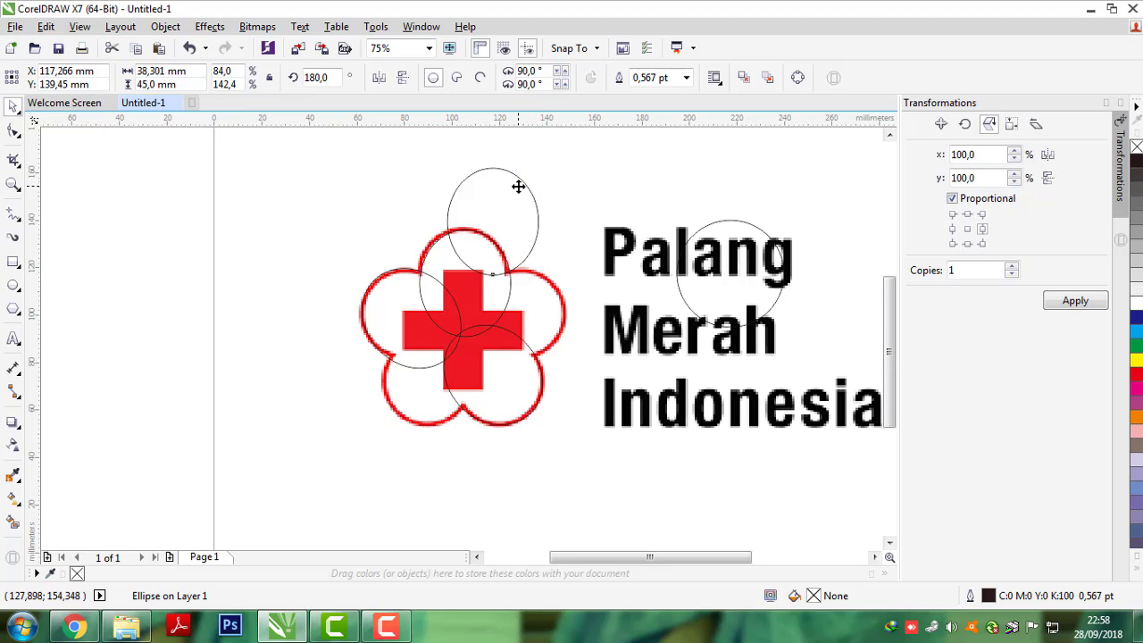
{"action": "left_click", "coordinate": [518, 186]}
{"action": "left_click_drag", "start_coordinate": [550, 158], "coordinate": [534, 302]}
{"action": "scroll", "coordinate": [518, 331], "scroll_direction": "up", "scroll_amount": 2}
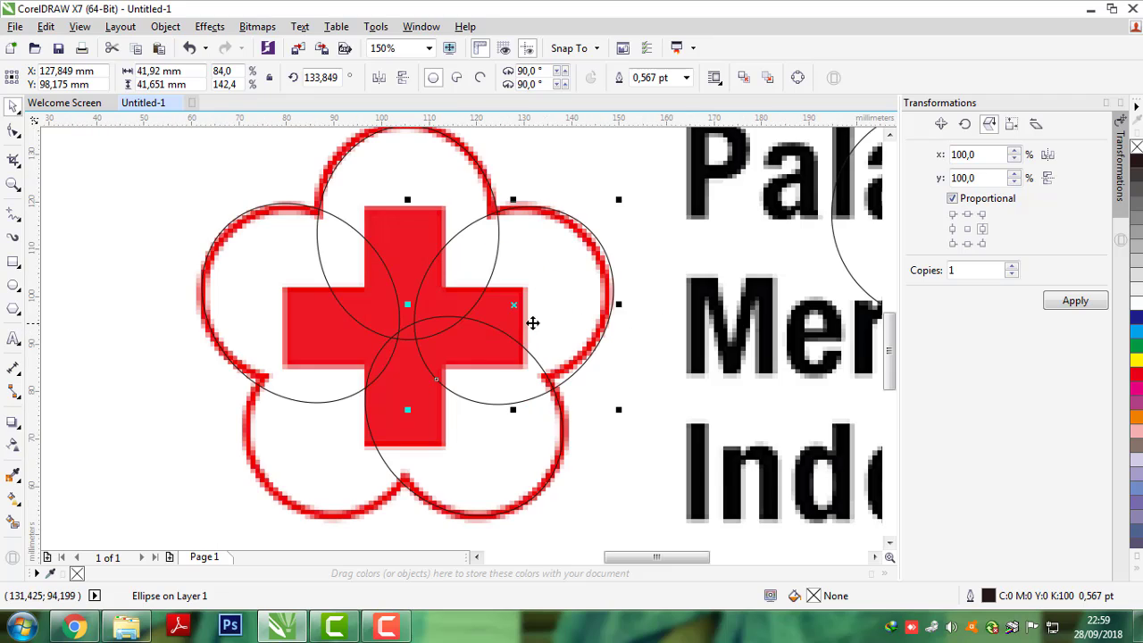
{"action": "left_click", "coordinate": [552, 296]}
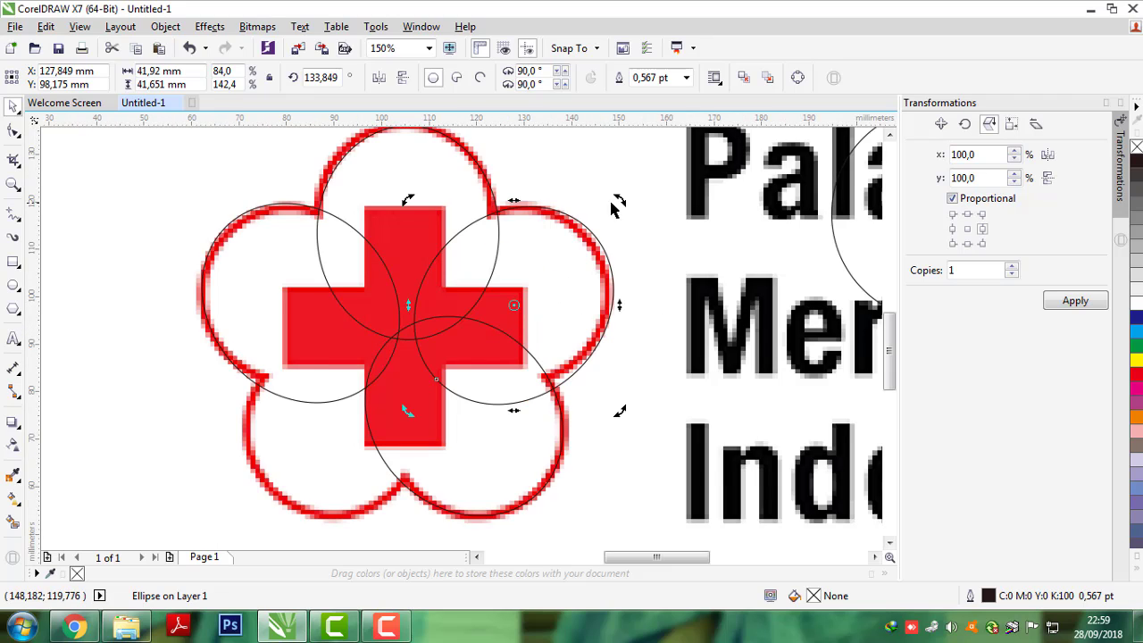
{"action": "left_click_drag", "start_coordinate": [621, 198], "coordinate": [624, 205]}
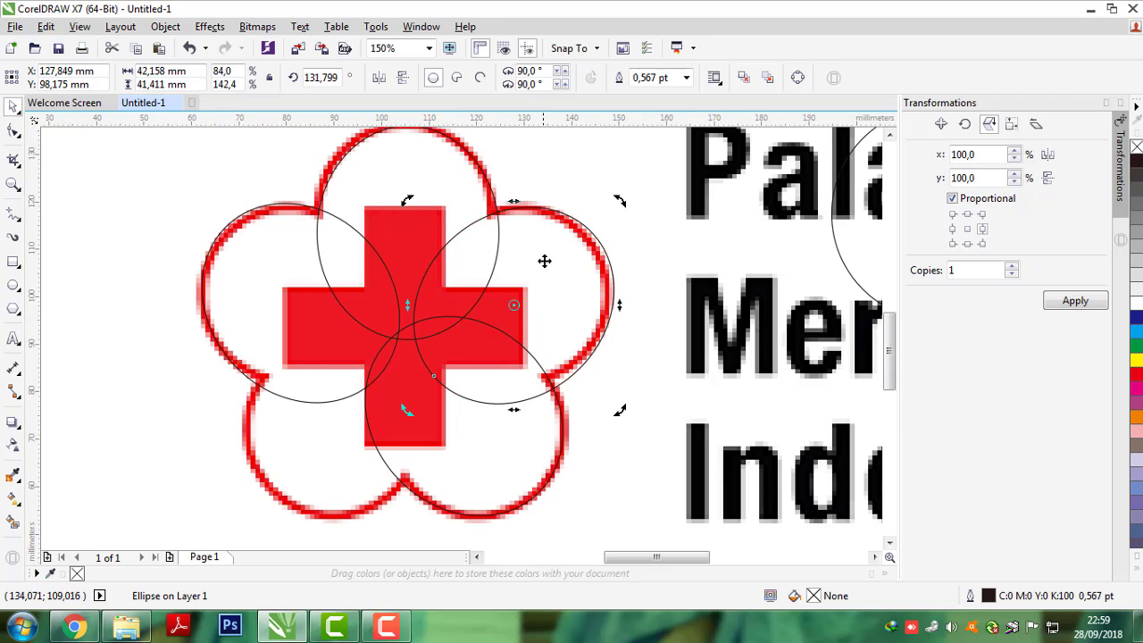
{"action": "key", "text": "Left"}
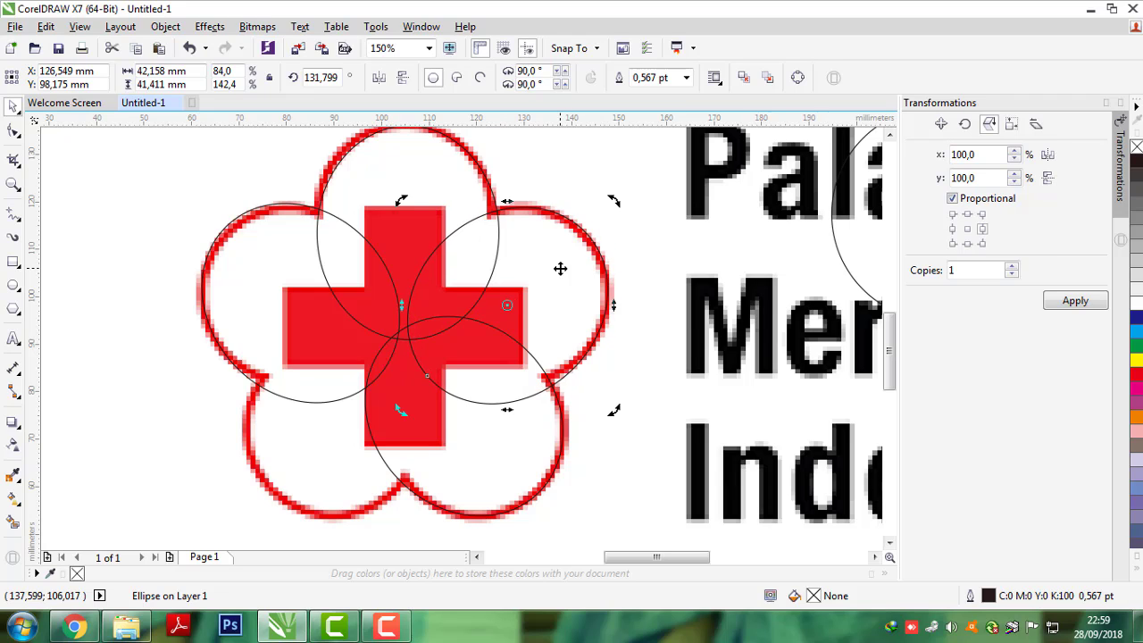
Step: Duplicate the grouped top and upper-left ellipses and place the copy over the lower-left petal
{"action": "scroll", "coordinate": [562, 268], "scroll_direction": "down", "scroll_amount": 1}
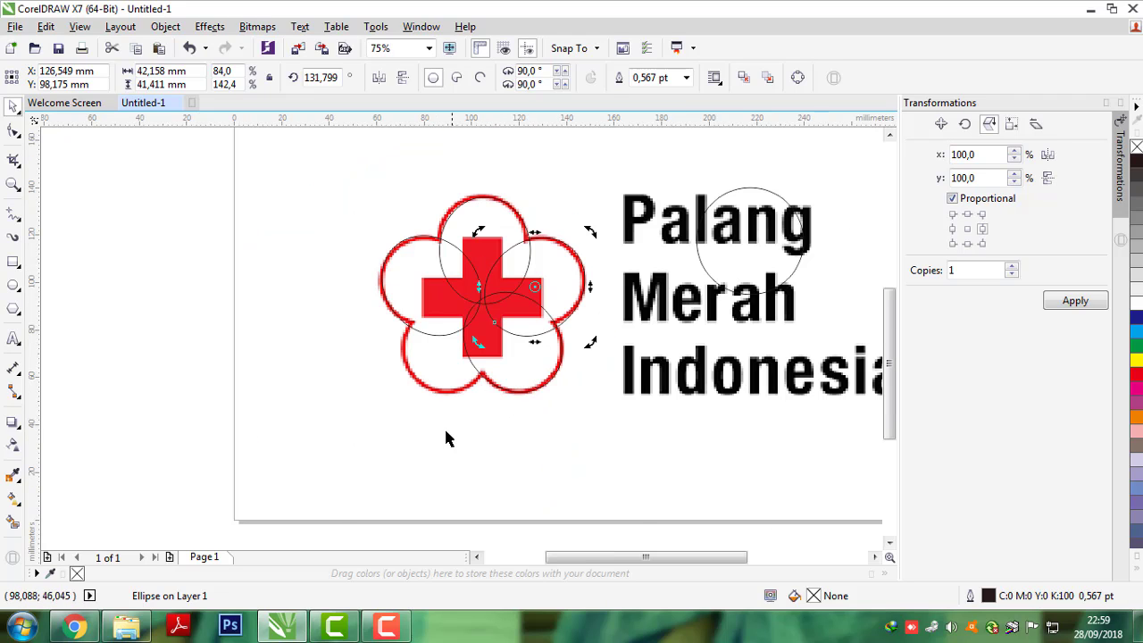
{"action": "left_click", "coordinate": [446, 437]}
{"action": "left_click", "coordinate": [411, 330], "text": "shift"}
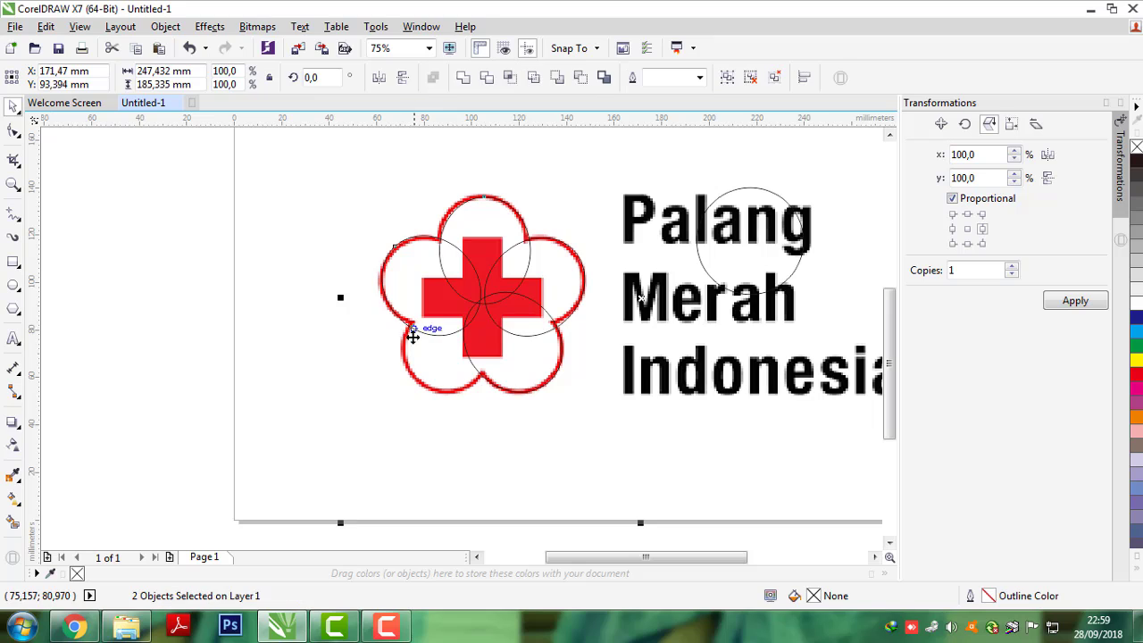
{"action": "left_click", "coordinate": [314, 334]}
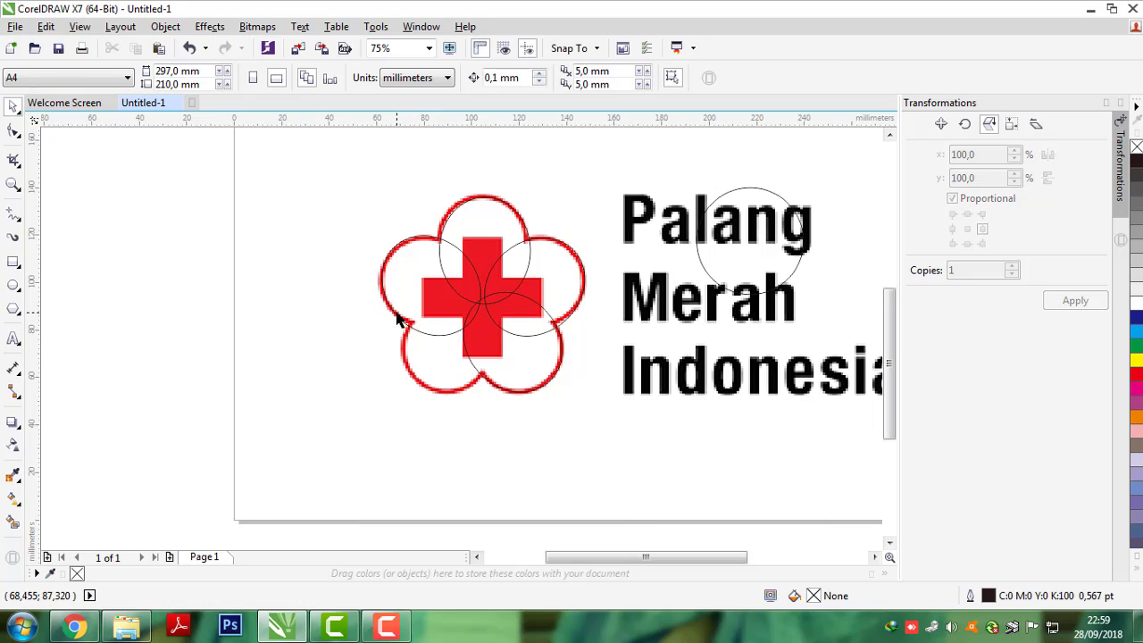
{"action": "left_click_drag", "start_coordinate": [398, 322], "coordinate": [351, 379]}
Step: Ungroup the copied ellipse pair and delete its upright ellipse over the cross
{"action": "left_click", "coordinate": [494, 390]}
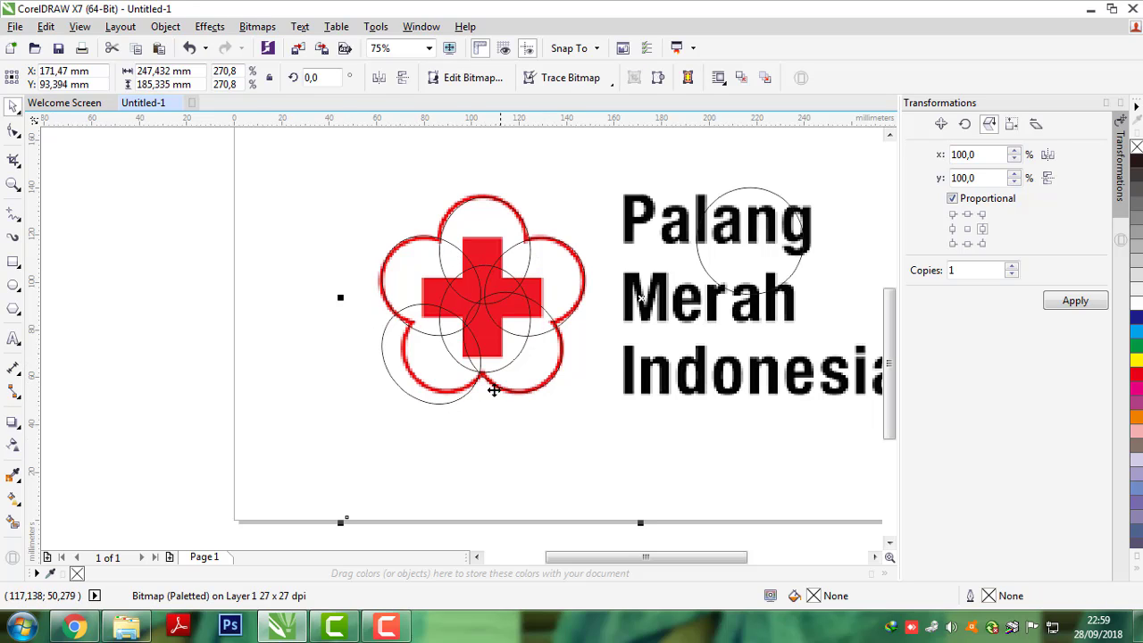
{"action": "left_click", "coordinate": [470, 397]}
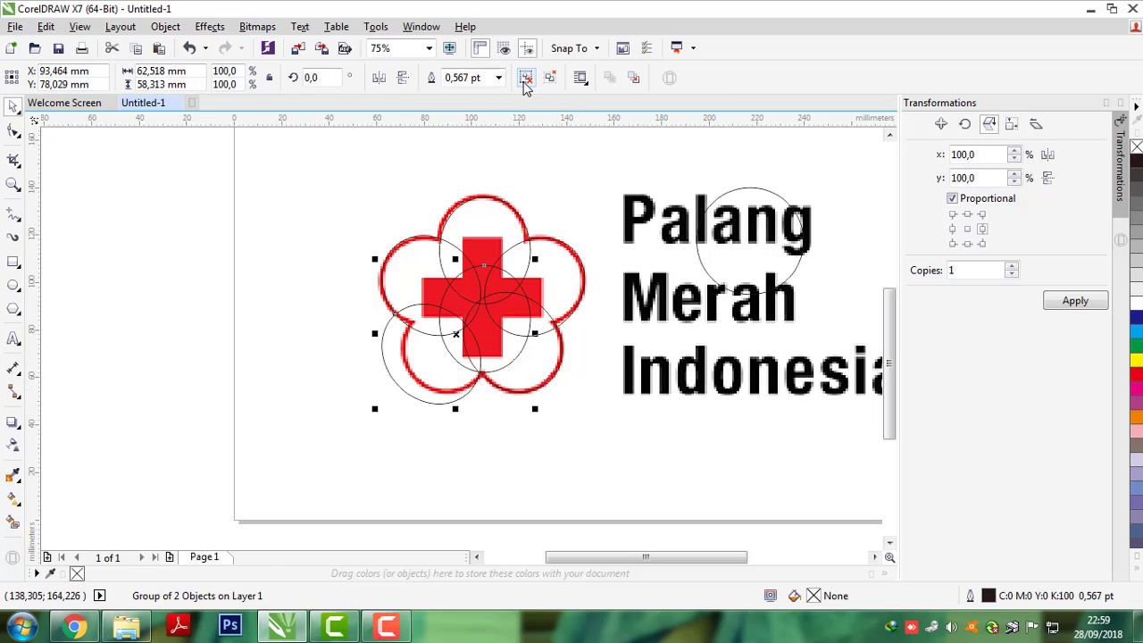
{"action": "left_click", "coordinate": [526, 77]}
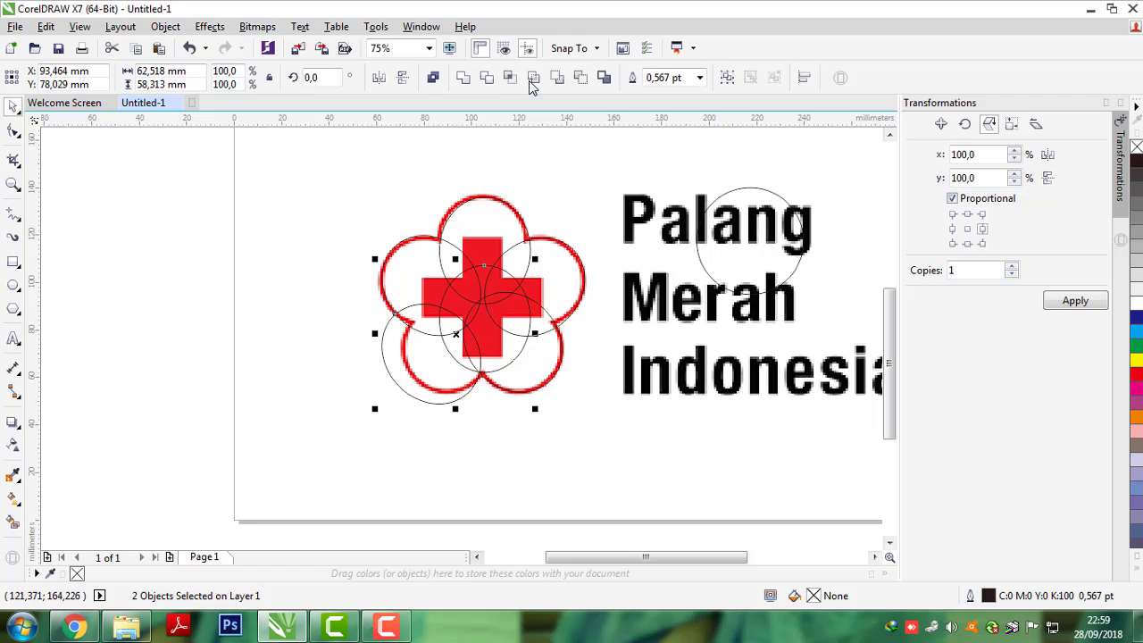
{"action": "left_click", "coordinate": [529, 324]}
{"action": "left_click", "coordinate": [529, 314]}
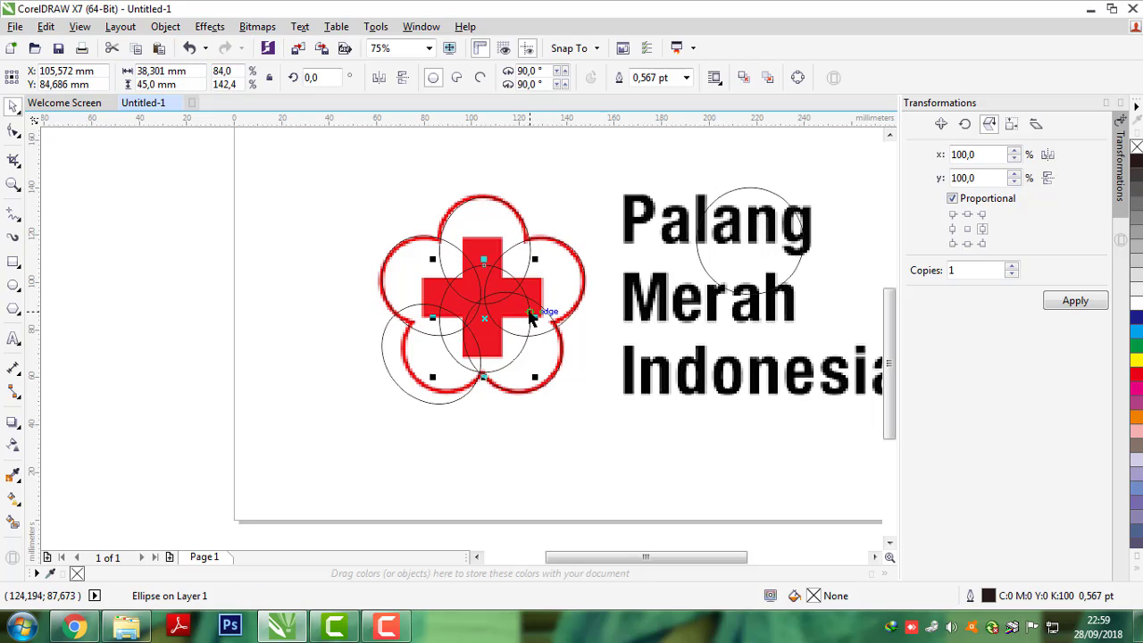
{"action": "left_click", "coordinate": [521, 459]}
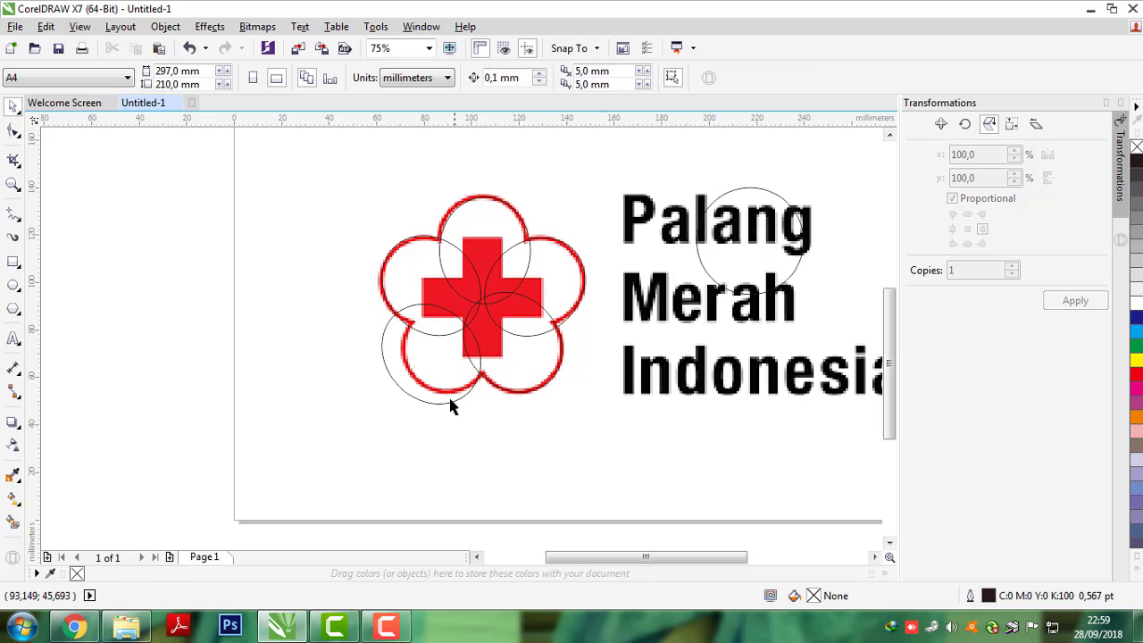
Step: Rotate the remaining lower-left ellipse to about 142.5° and fit it to the lower-left petal's outline
{"action": "left_click", "coordinate": [386, 336]}
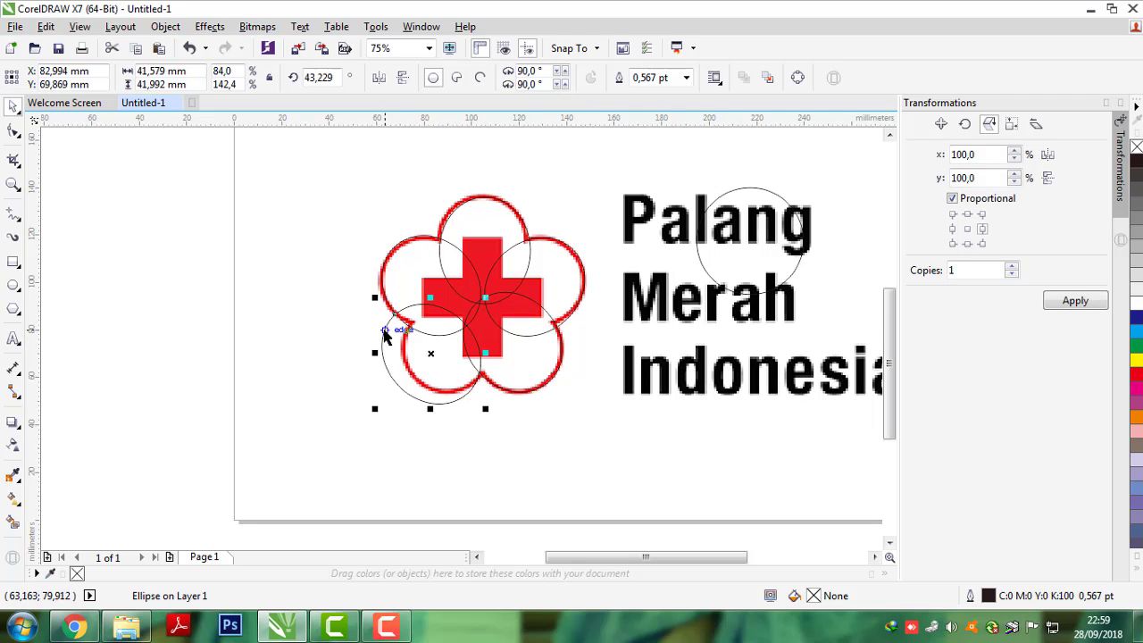
{"action": "left_click", "coordinate": [384, 329]}
{"action": "left_click_drag", "start_coordinate": [361, 317], "coordinate": [461, 386]}
{"action": "left_click", "coordinate": [369, 383]}
{"action": "scroll", "coordinate": [430, 394], "scroll_direction": "up", "scroll_amount": 2}
{"action": "scroll", "coordinate": [461, 387], "scroll_direction": "down", "scroll_amount": 2}
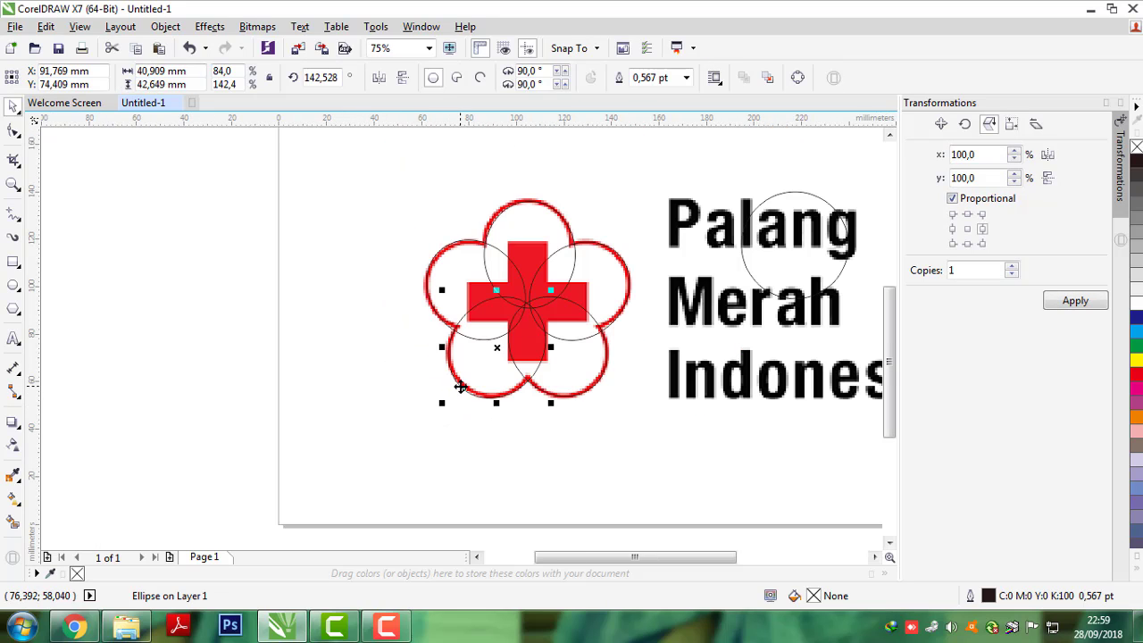
Step: Select all the petal ellipses around the flower and weld them into a single outline
{"action": "left_click", "coordinate": [600, 430]}
{"action": "left_click", "coordinate": [340, 166]}
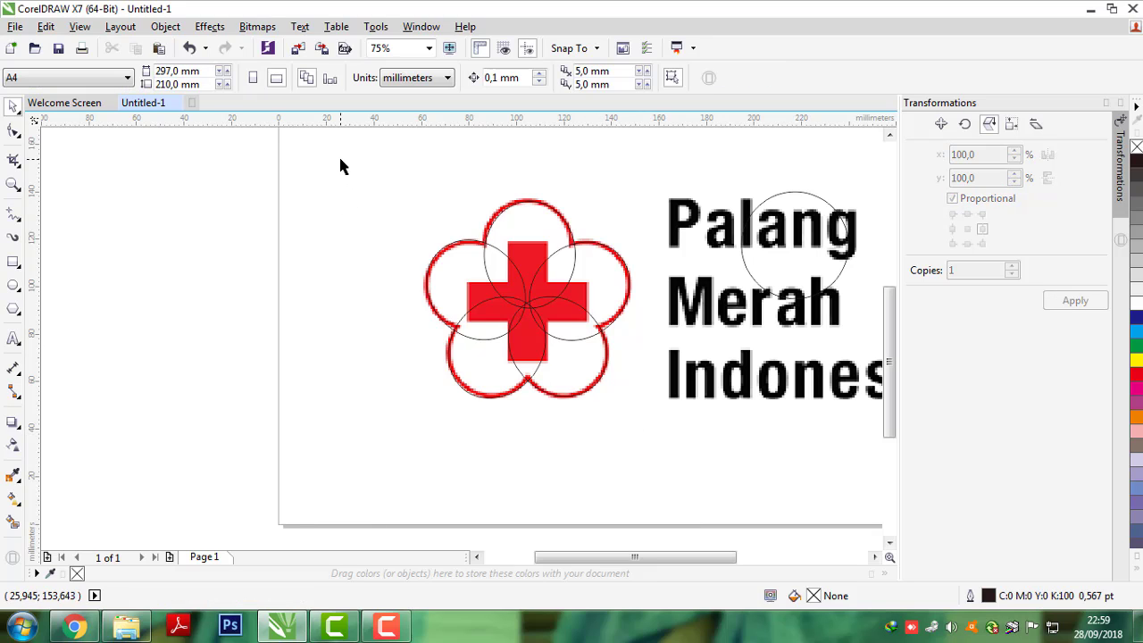
{"action": "left_click_drag", "start_coordinate": [603, 383], "coordinate": [675, 447]}
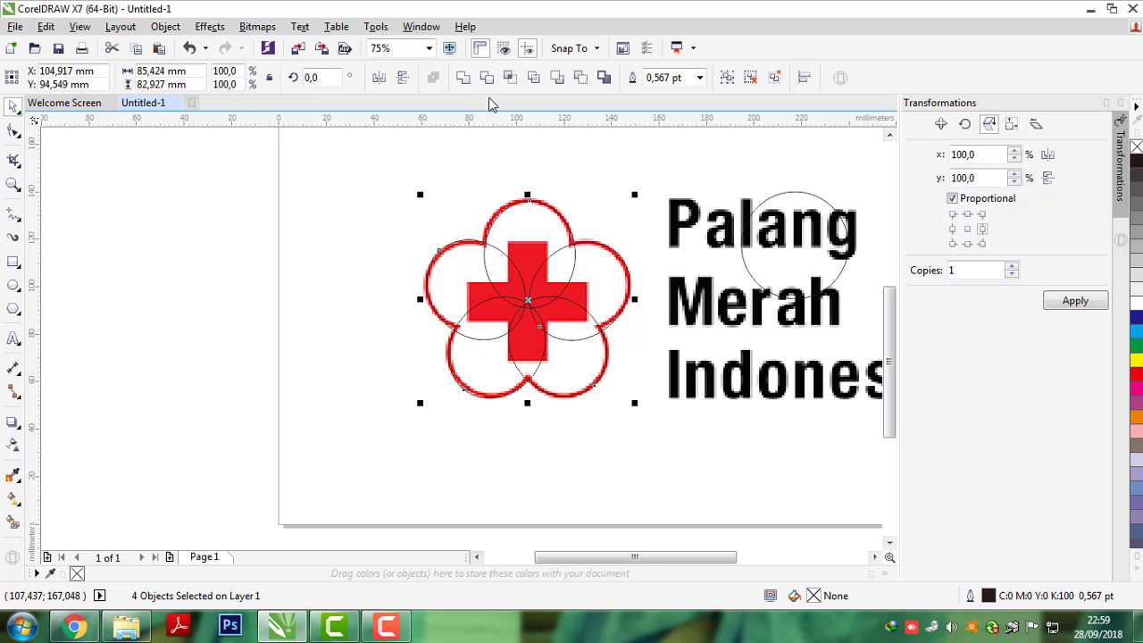
{"action": "left_click", "coordinate": [463, 79]}
{"action": "left_click", "coordinate": [388, 221]}
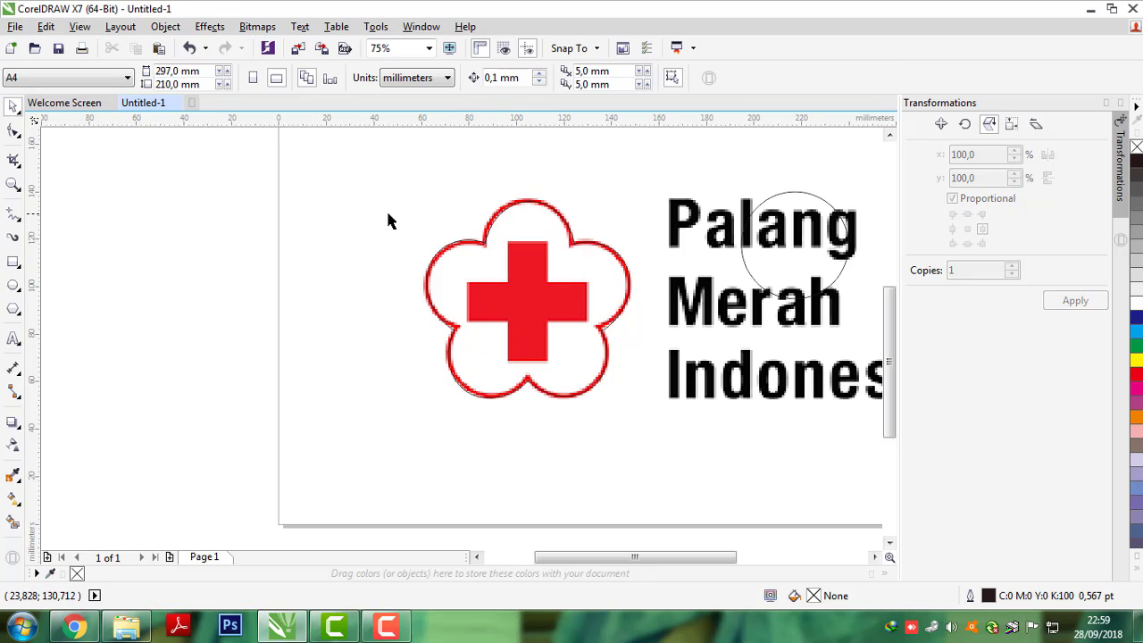
Step: Set the welded flower curve's outline width to 10.0 pt
{"action": "left_click", "coordinate": [568, 226]}
{"action": "left_click", "coordinate": [569, 225]}
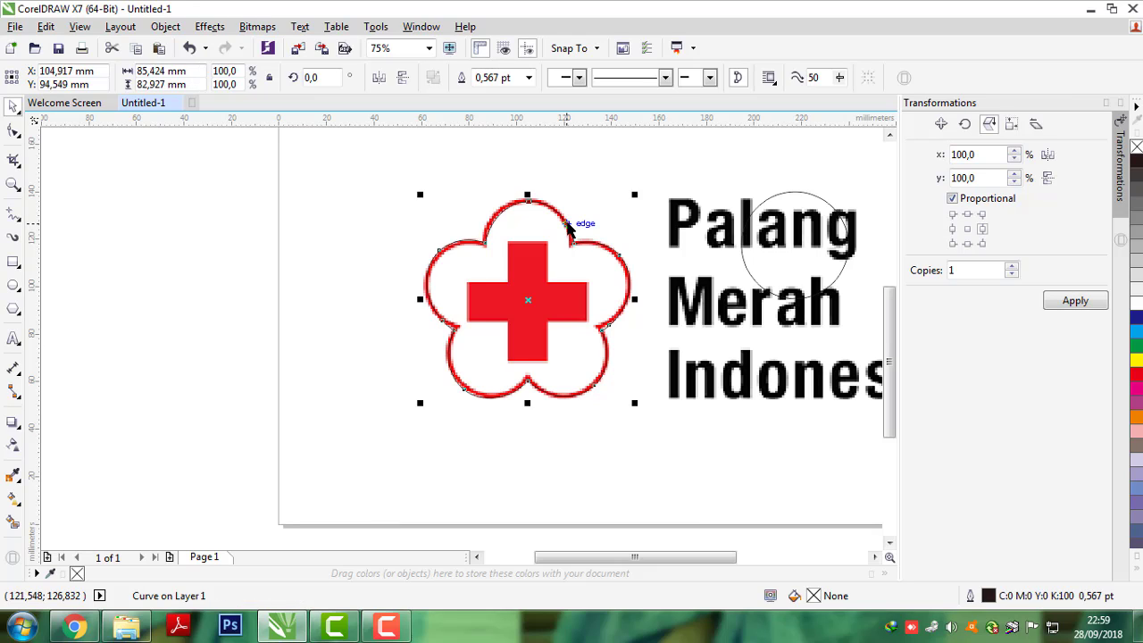
{"action": "left_click", "coordinate": [528, 78]}
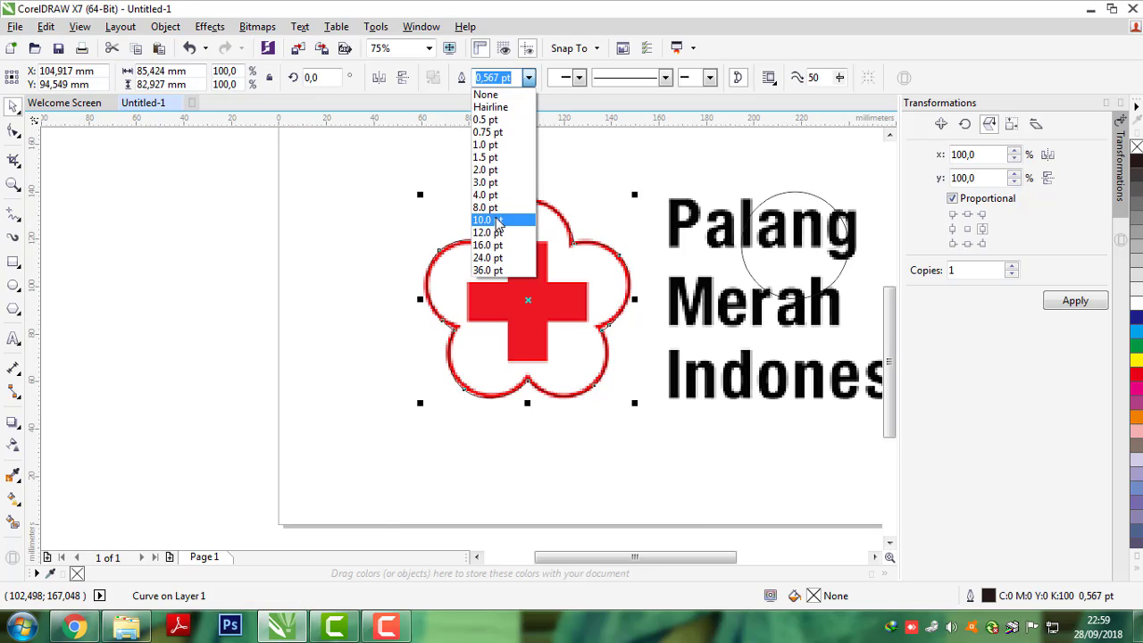
{"action": "left_click", "coordinate": [498, 221]}
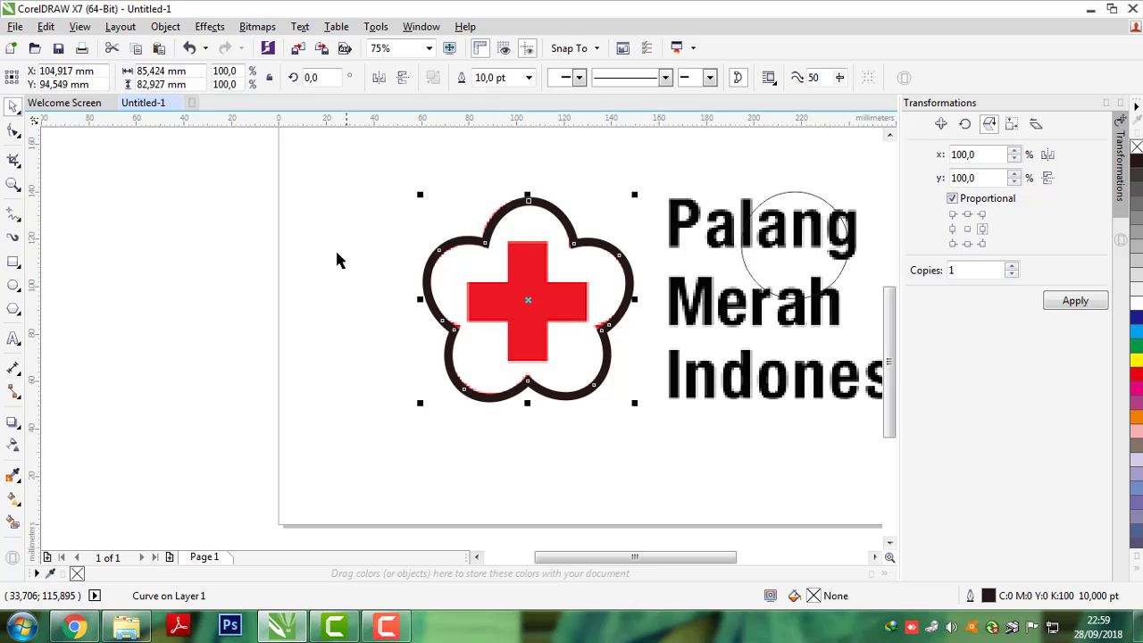
{"action": "left_click", "coordinate": [288, 256]}
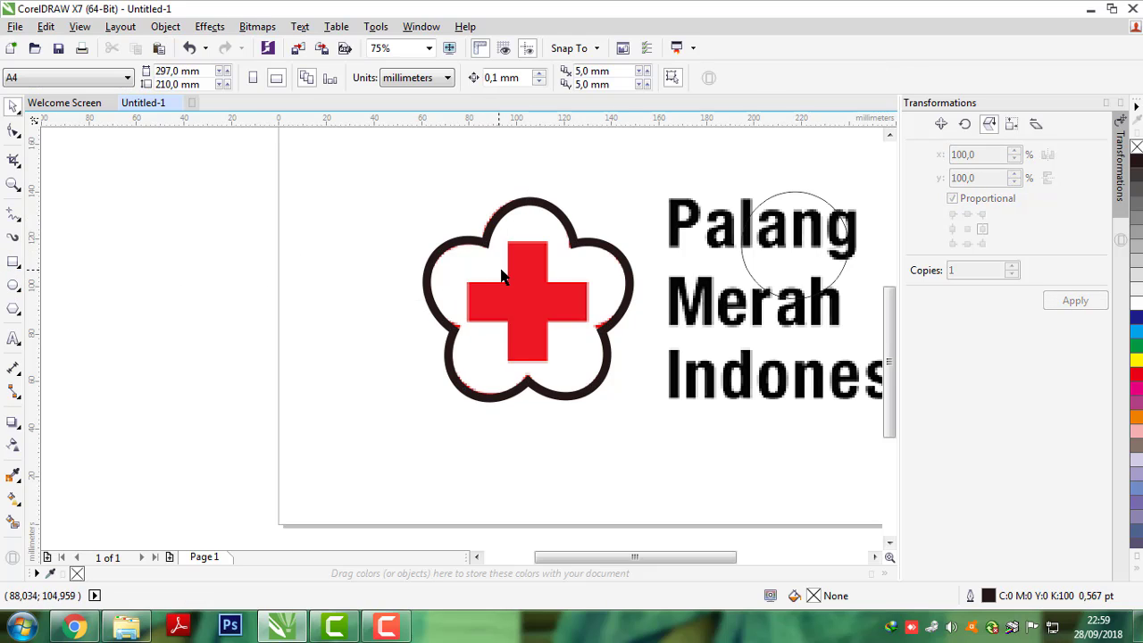
Step: Draw a rectangle about 16.4 mm wide and 50.3 mm high over the red cross's vertical bar
{"action": "left_click", "coordinate": [14, 261]}
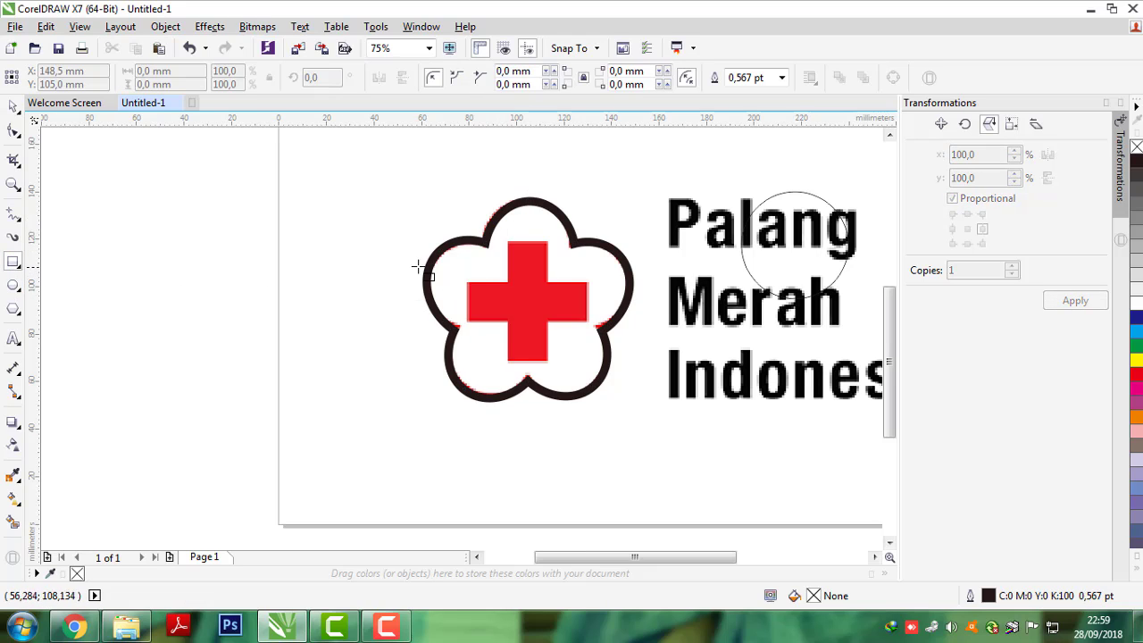
{"action": "scroll", "coordinate": [544, 259], "scroll_direction": "up", "scroll_amount": 2}
{"action": "mouse_move", "coordinate": [470, 226]}
{"action": "left_mouse_down"}
{"action": "mouse_move", "coordinate": [533, 451]}
{"action": "mouse_move", "coordinate": [550, 467]}
{"action": "left_mouse_up"}
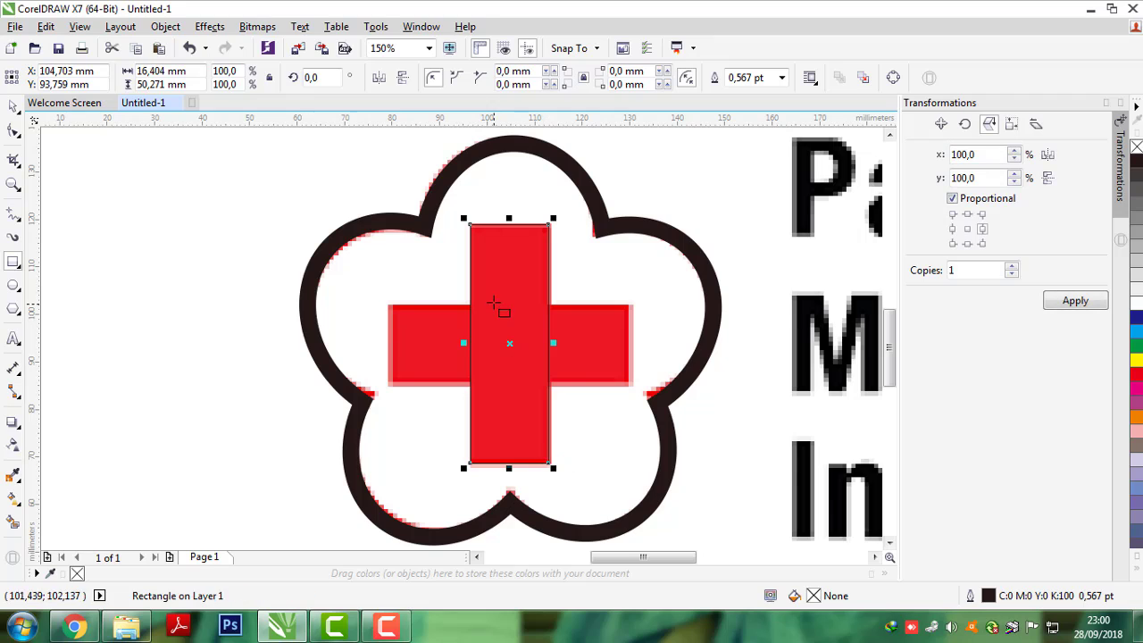
{"action": "left_click", "coordinate": [13, 105]}
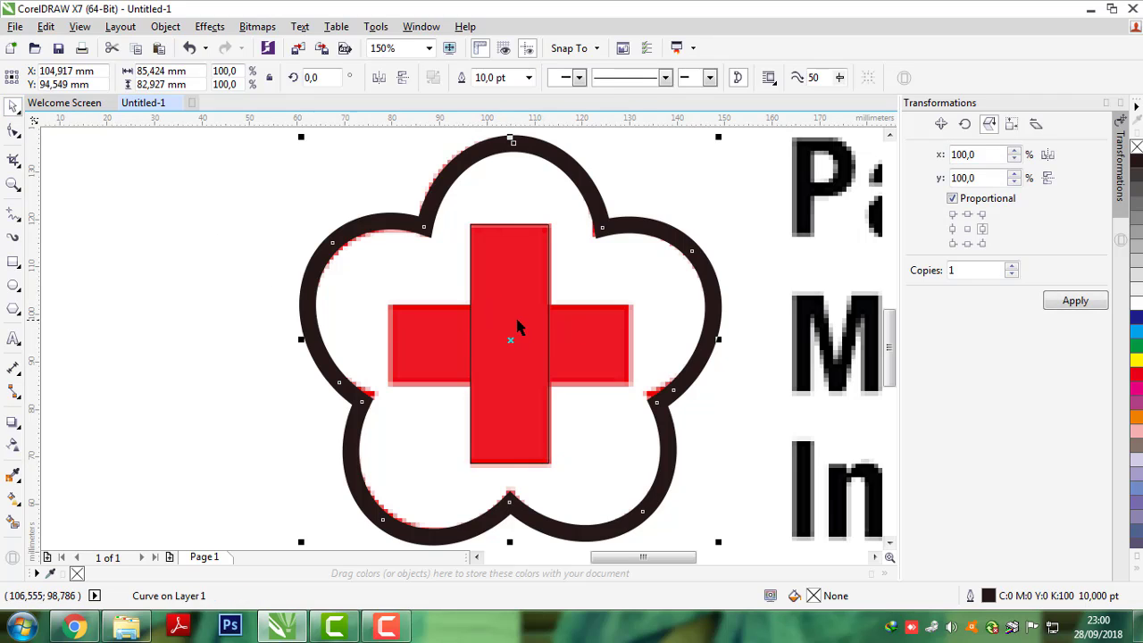
{"action": "key", "text": "Escape"}
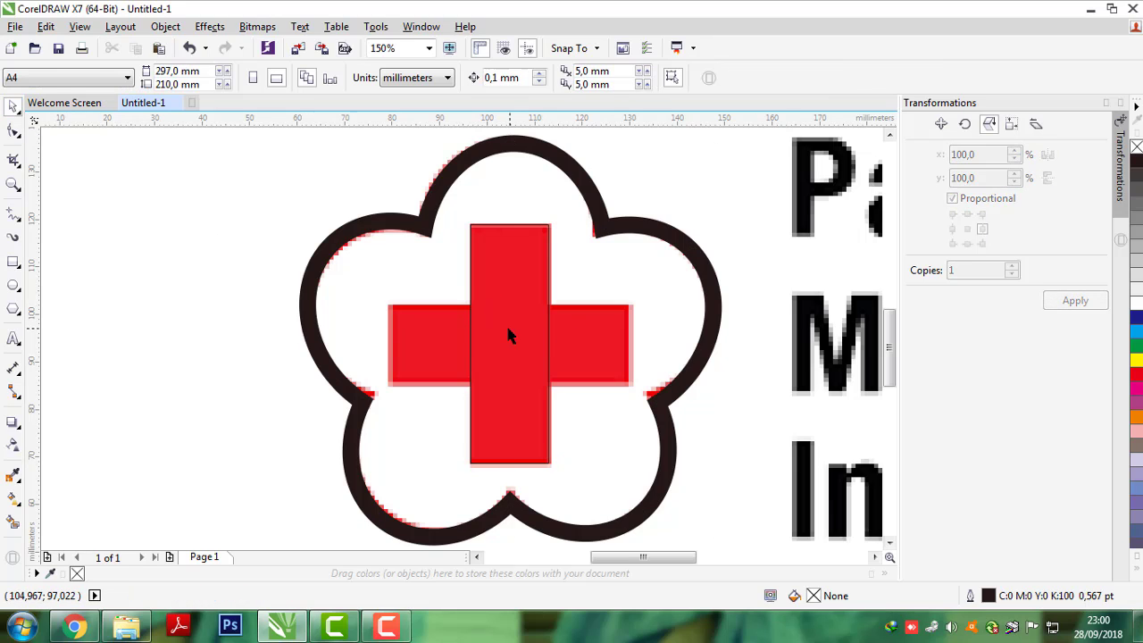
Step: Duplicate the vertical bar rectangle to the right and rotate the copy to 90°
{"action": "left_click_drag", "start_coordinate": [510, 328], "coordinate": [574, 339]}
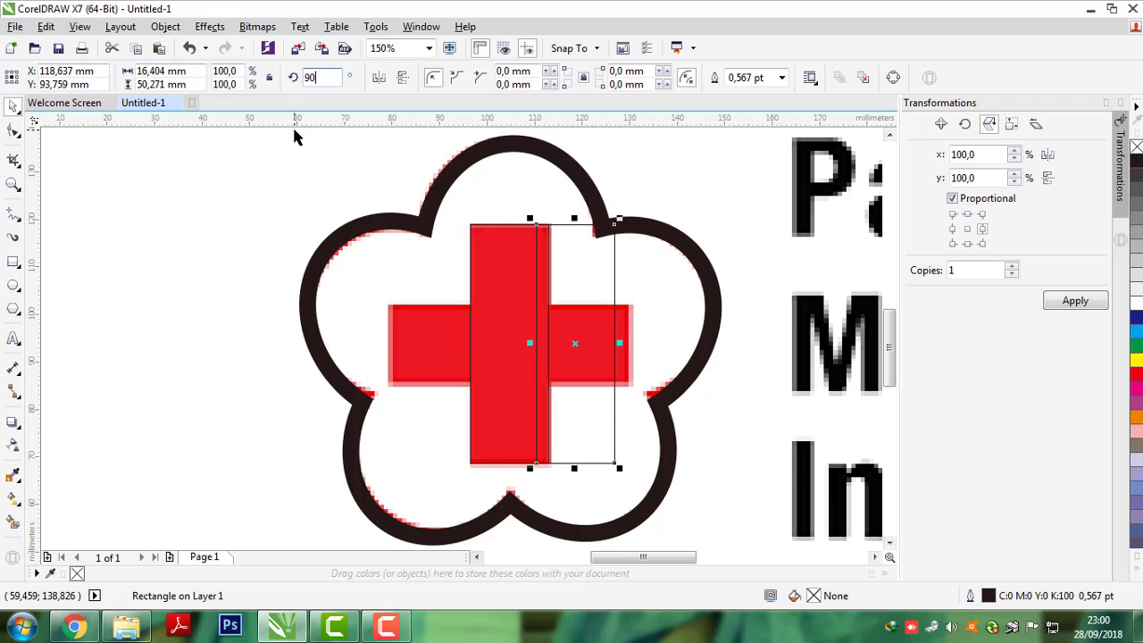
{"action": "key", "text": "Return"}
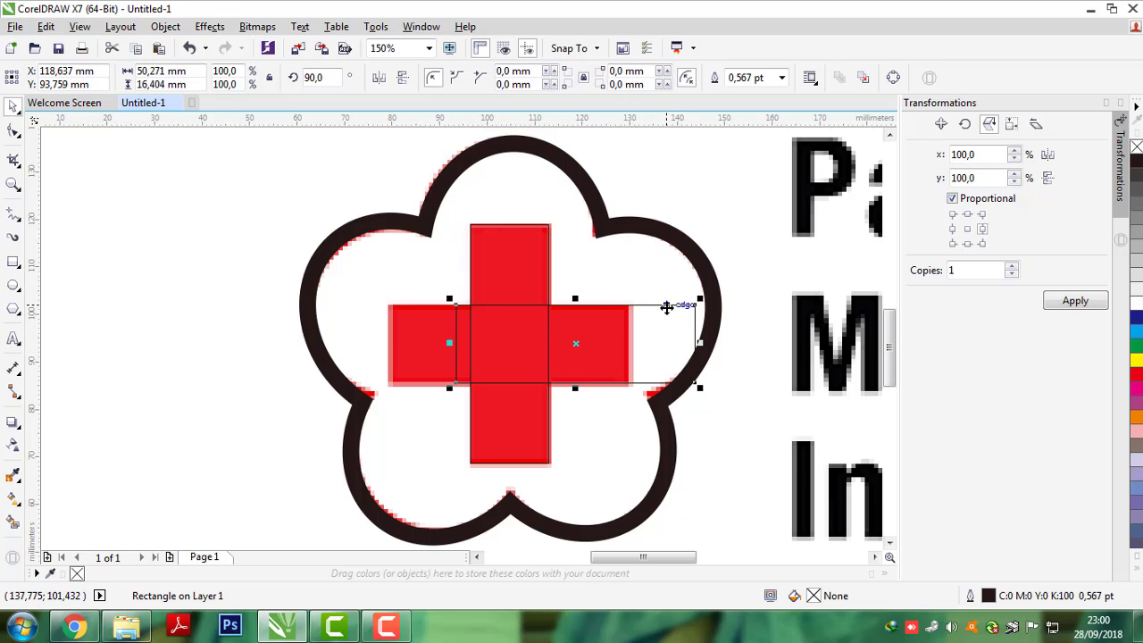
Step: Move the rotated rectangle horizontally until it lines up with the red cross's horizontal bar
{"action": "left_click_drag", "start_coordinate": [669, 306], "coordinate": [591, 307]}
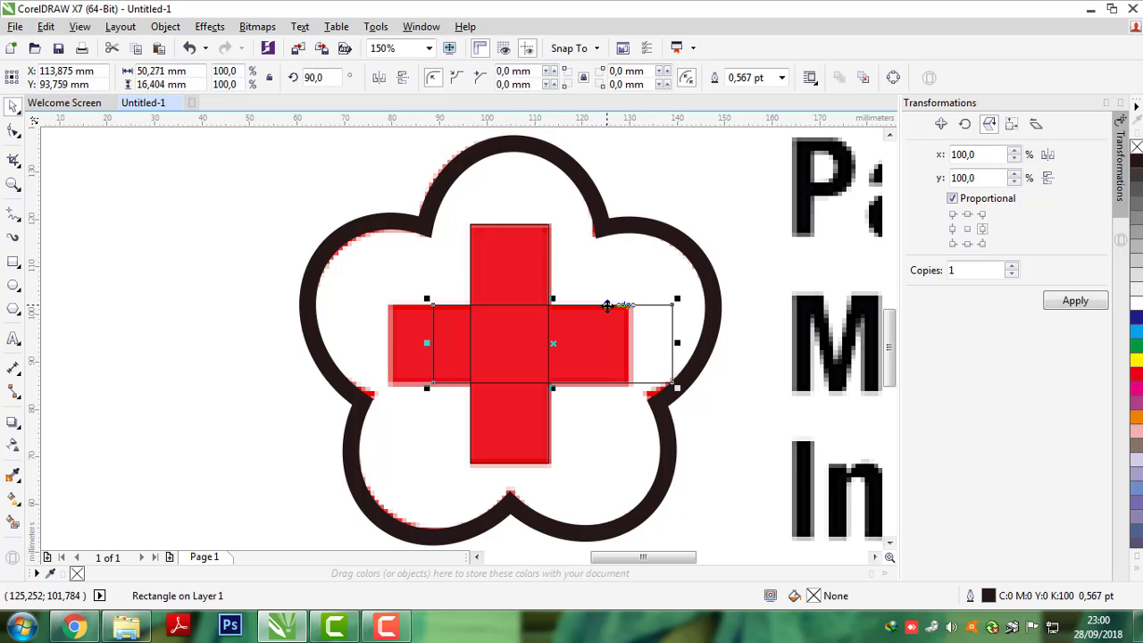
{"action": "key", "text": "Left"}
{"action": "key", "text": "Left"}
{"action": "key", "text": "Left"}
{"action": "key", "text": "Left"}
{"action": "key", "text": "Left"}
{"action": "key", "text": "Left"}
{"action": "key", "text": "Left"}
{"action": "key", "text": "Left"}
{"action": "key", "text": "Left"}
{"action": "key", "text": "Left"}
{"action": "key", "text": "Left"}
{"action": "key", "text": "Left"}
{"action": "key", "text": "Left"}
{"action": "key", "text": "Left"}
{"action": "key", "text": "Left"}
{"action": "key", "text": "Left"}
{"action": "key", "text": "Left"}
{"action": "key", "text": "Left"}
{"action": "key", "text": "Left"}
{"action": "key", "text": "Left"}
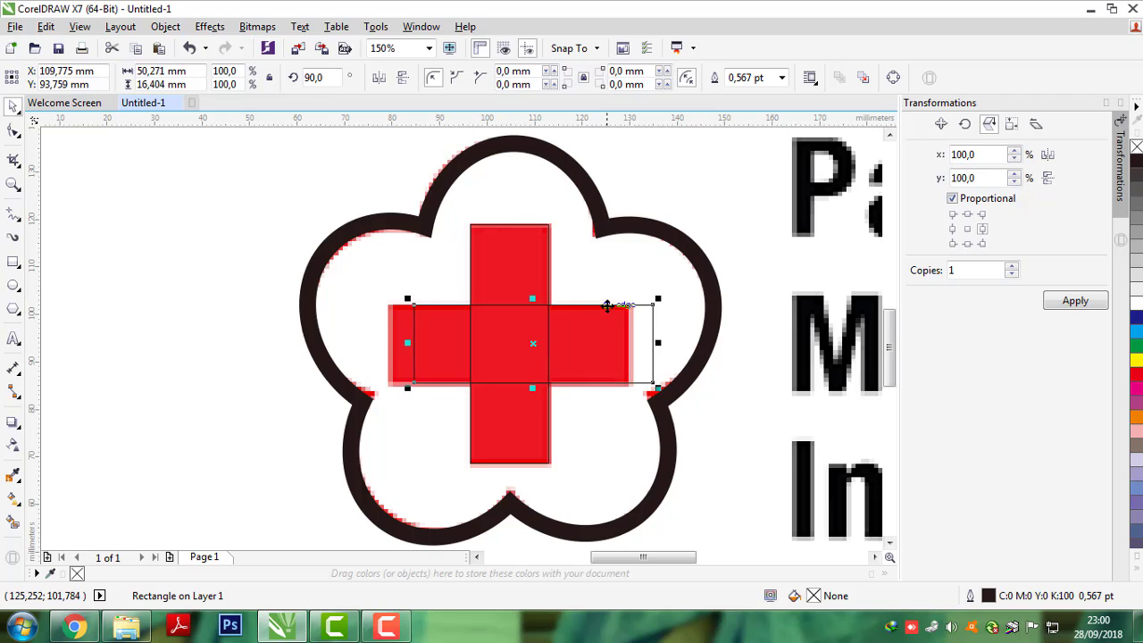
{"action": "key", "text": "Left"}
{"action": "key", "text": "Left"}
{"action": "key", "text": "Left"}
{"action": "key", "text": "Left"}
{"action": "key", "text": "Left"}
{"action": "key", "text": "Left"}
{"action": "key", "text": "Left"}
{"action": "key", "text": "Left"}
{"action": "key", "text": "Left"}
{"action": "key", "text": "Left"}
{"action": "key", "text": "Left"}
{"action": "key", "text": "Left"}
{"action": "key", "text": "Left"}
{"action": "key", "text": "Left"}
{"action": "key", "text": "Left"}
{"action": "key", "text": "Left"}
{"action": "key", "text": "Left"}
{"action": "key", "text": "Left"}
{"action": "key", "text": "Left"}
{"action": "key", "text": "Left"}
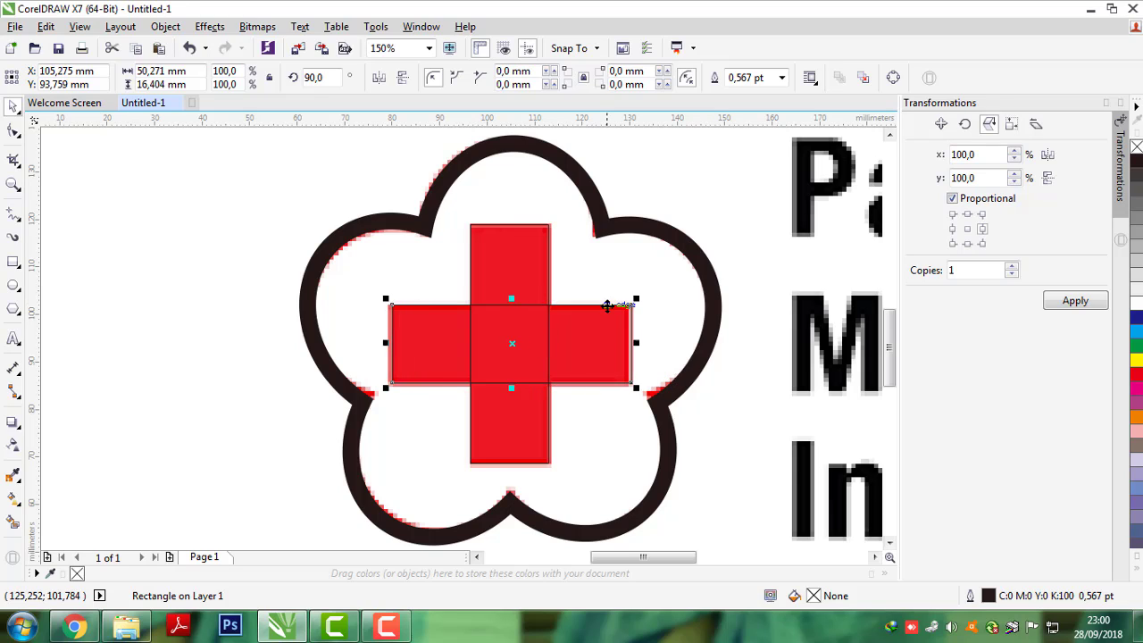
Step: Nudge the horizontal bar slightly left and weld it with the vertical bar into a single cross shape
{"action": "key", "text": "Left"}
{"action": "key", "text": "Left"}
{"action": "left_click", "coordinate": [518, 253], "text": "shift"}
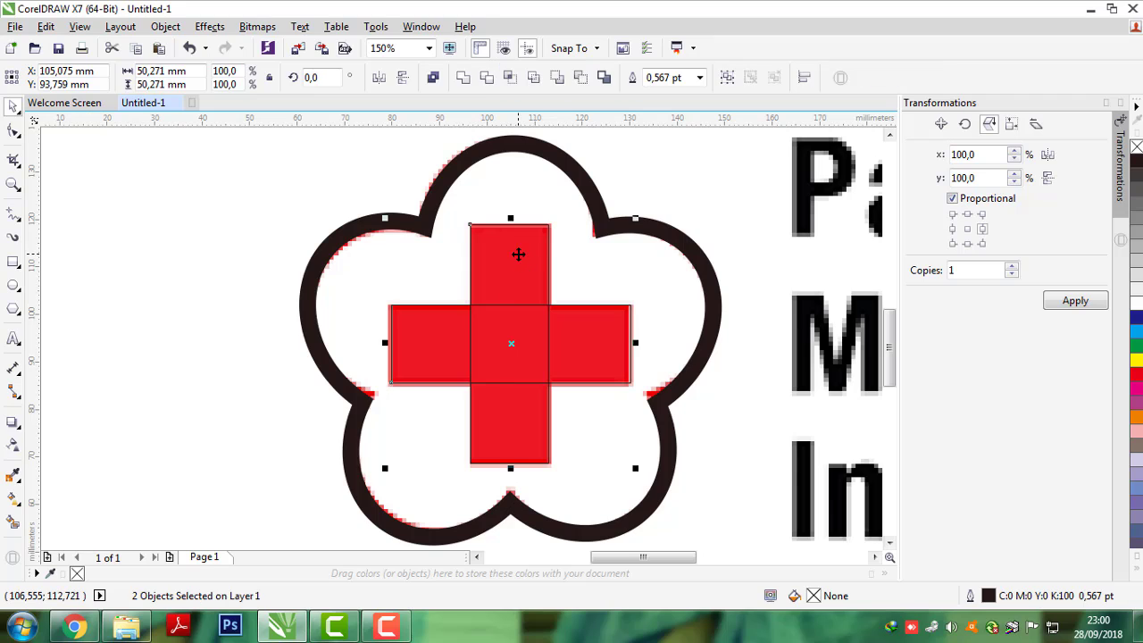
{"action": "left_click", "coordinate": [463, 80]}
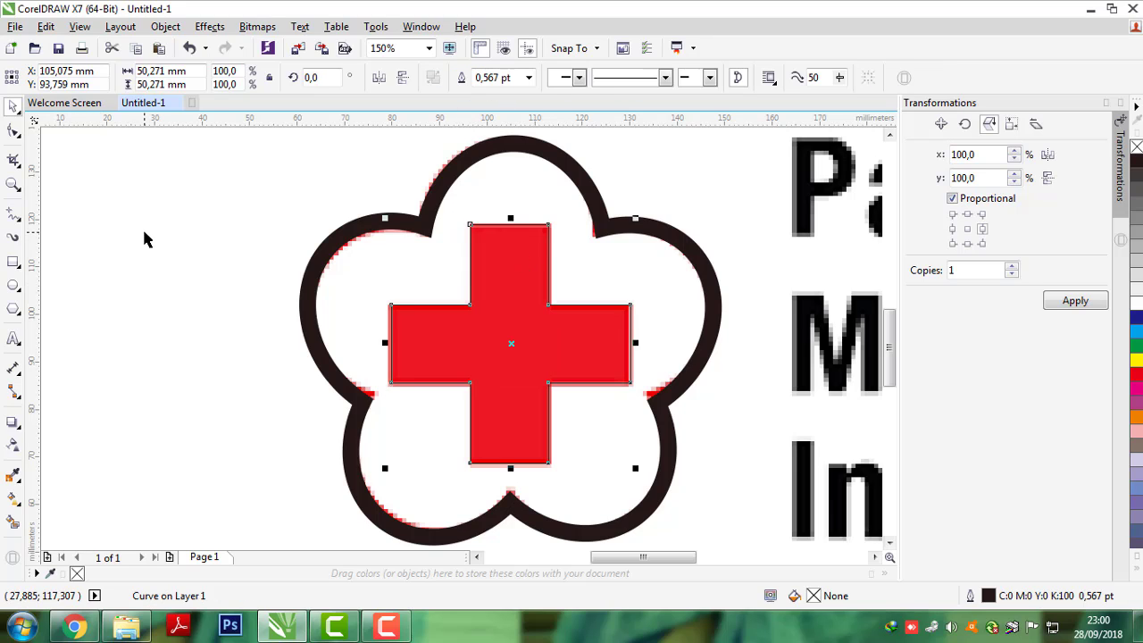
{"action": "left_click", "coordinate": [142, 238]}
{"action": "left_click", "coordinate": [497, 327]}
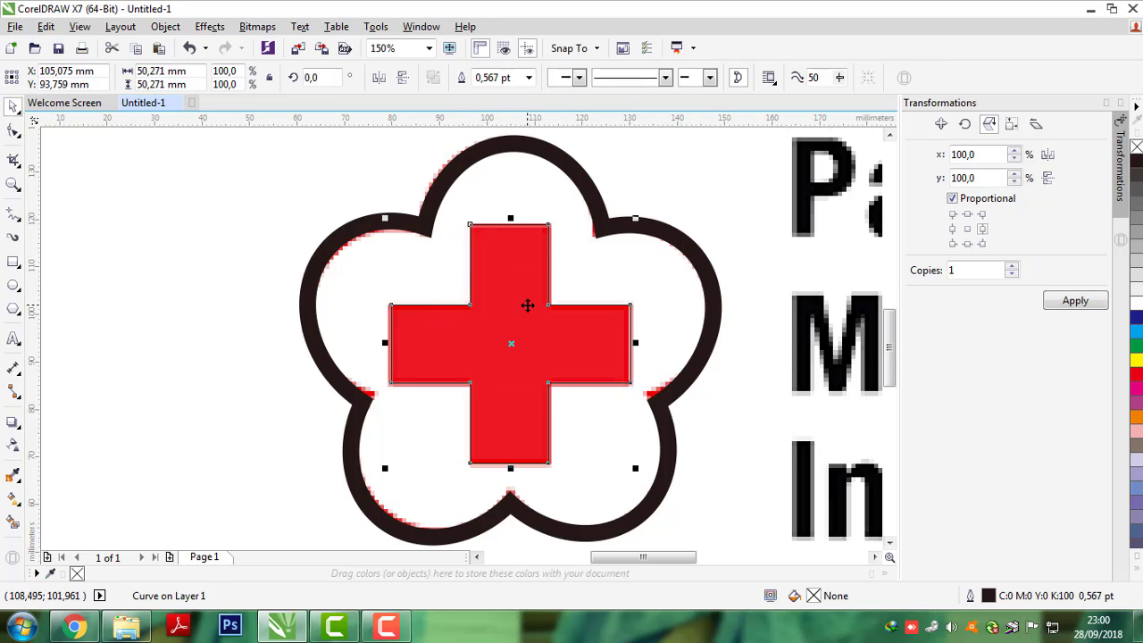
{"action": "scroll", "coordinate": [527, 304], "scroll_direction": "down", "scroll_amount": 2}
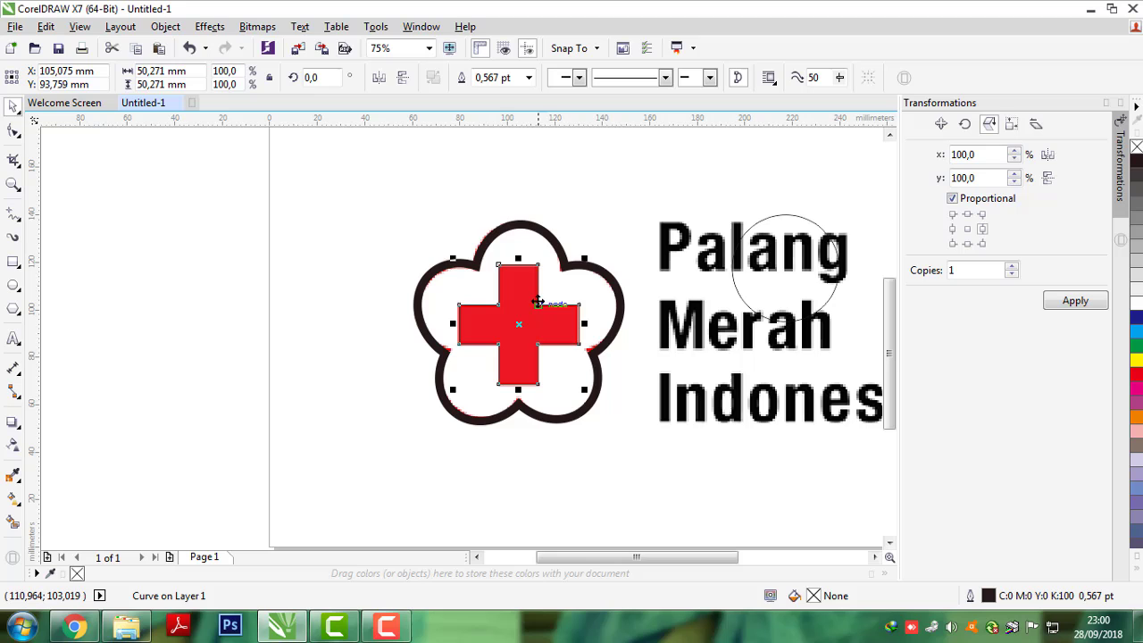
{"action": "left_click", "coordinate": [209, 207]}
{"action": "left_click_drag", "start_coordinate": [342, 253], "coordinate": [678, 435]}
{"action": "left_click", "coordinate": [717, 450]}
{"action": "left_click", "coordinate": [231, 263]}
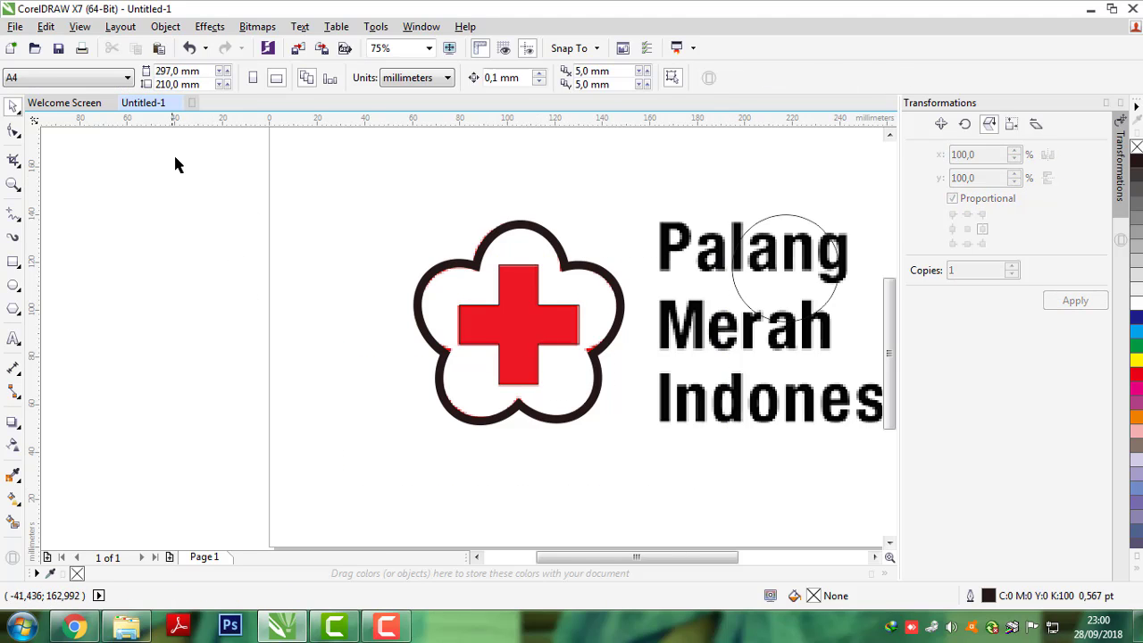
{"action": "left_click_drag", "start_coordinate": [480, 273], "coordinate": [606, 334]}
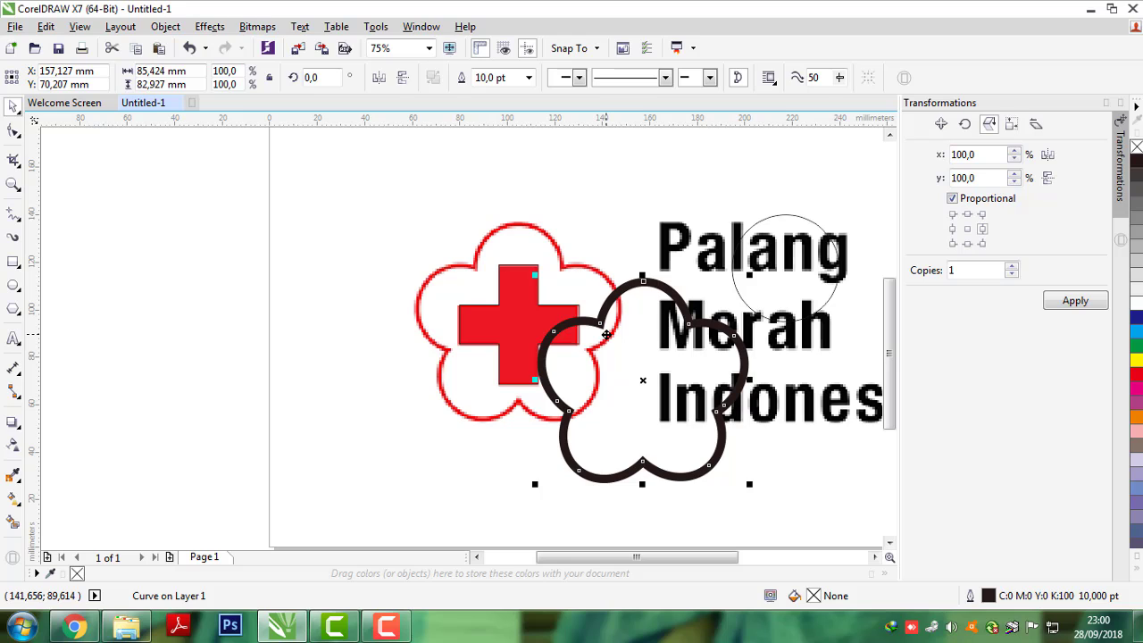
{"action": "key", "text": "ctrl+z"}
{"action": "left_click", "coordinate": [191, 204]}
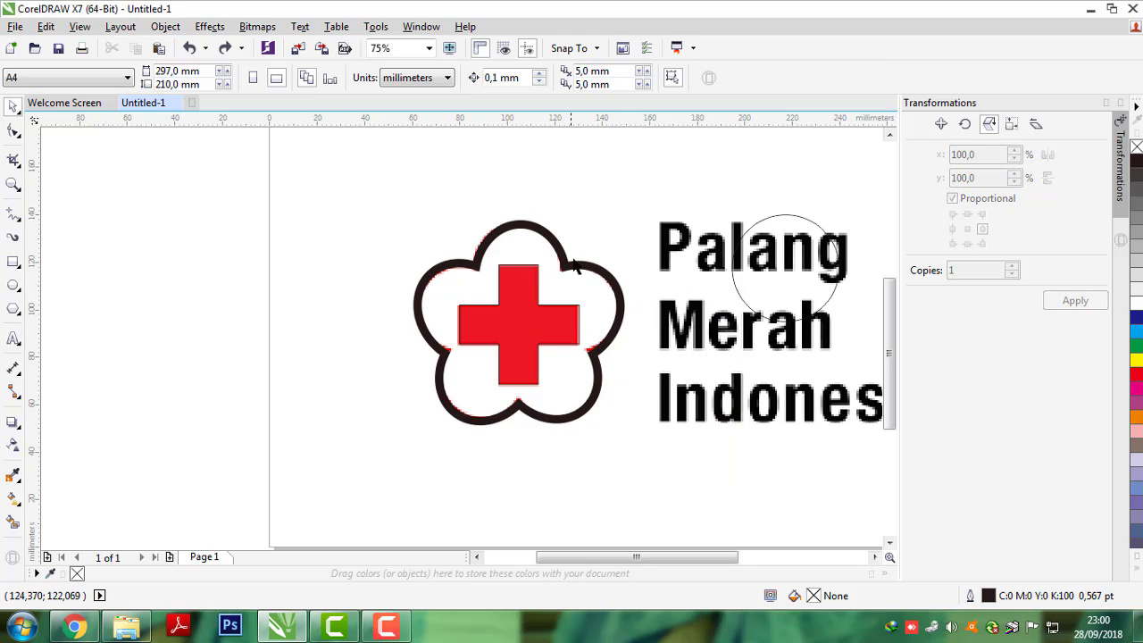
Step: Remove the welded cross's outline and fill it with red (C:0 M:100 Y:100 K:0)
{"action": "left_click", "coordinate": [539, 275]}
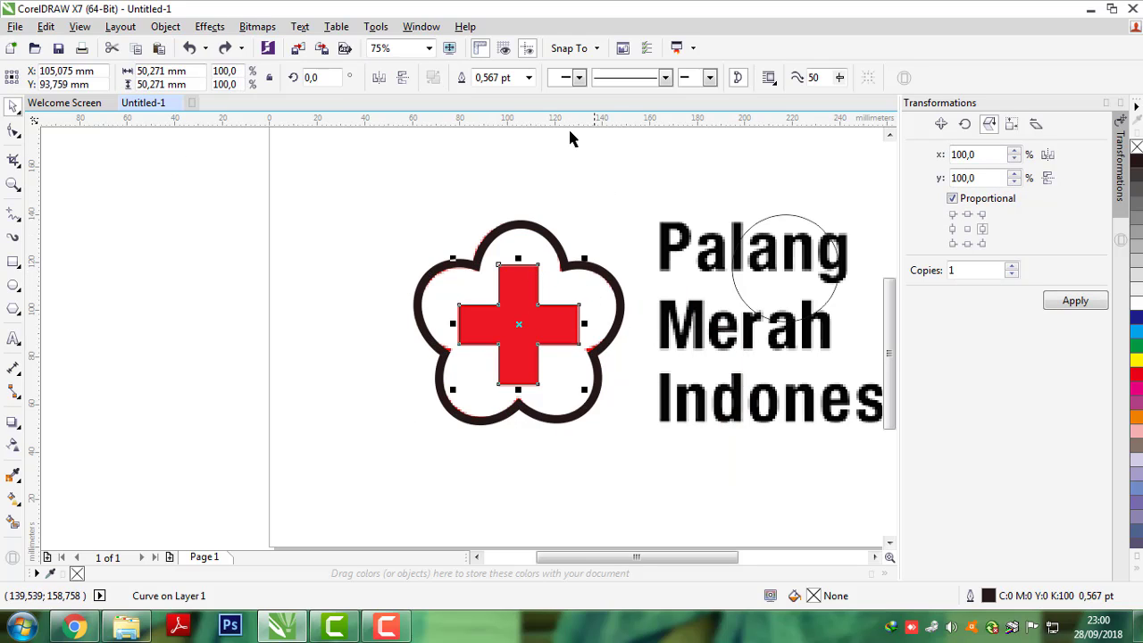
{"action": "left_click", "coordinate": [528, 78]}
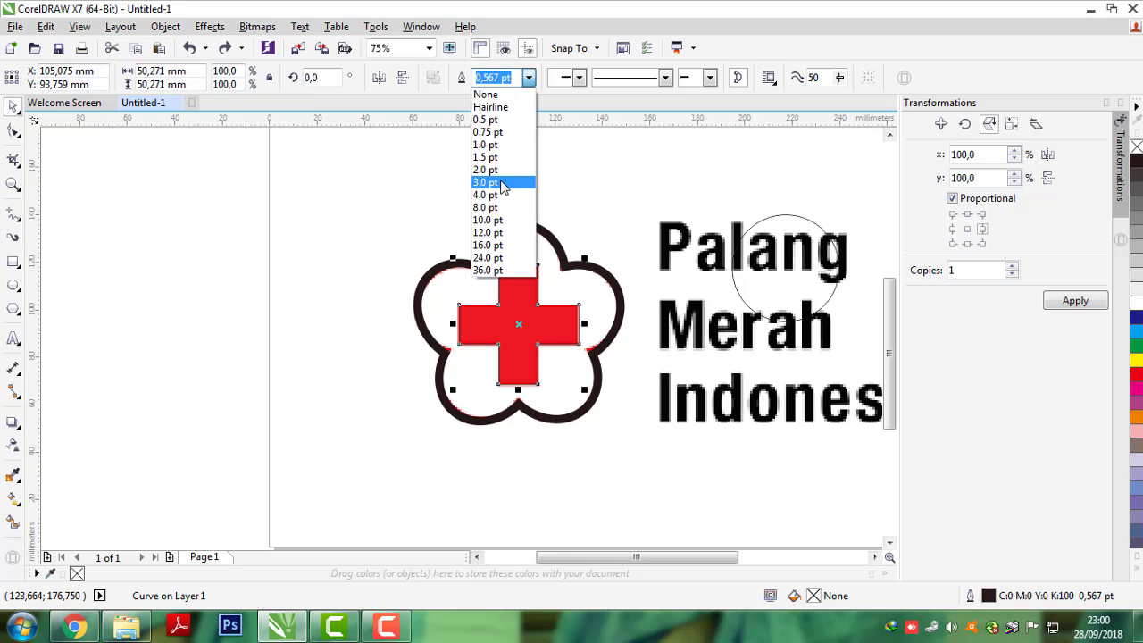
{"action": "left_click", "coordinate": [498, 183]}
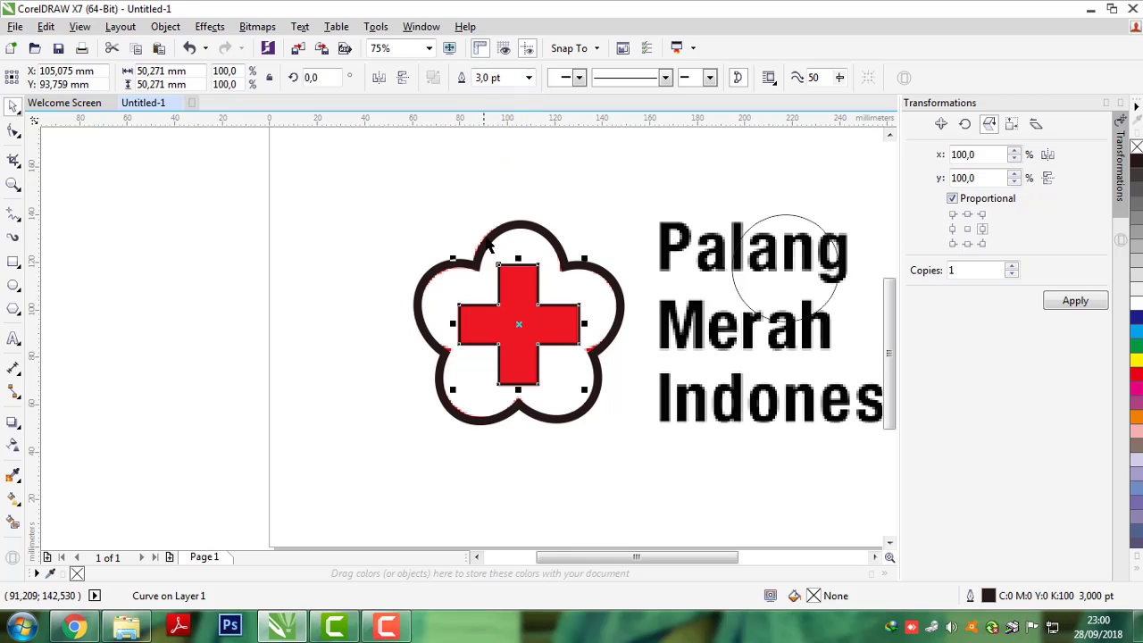
{"action": "right_click", "coordinate": [1136, 146]}
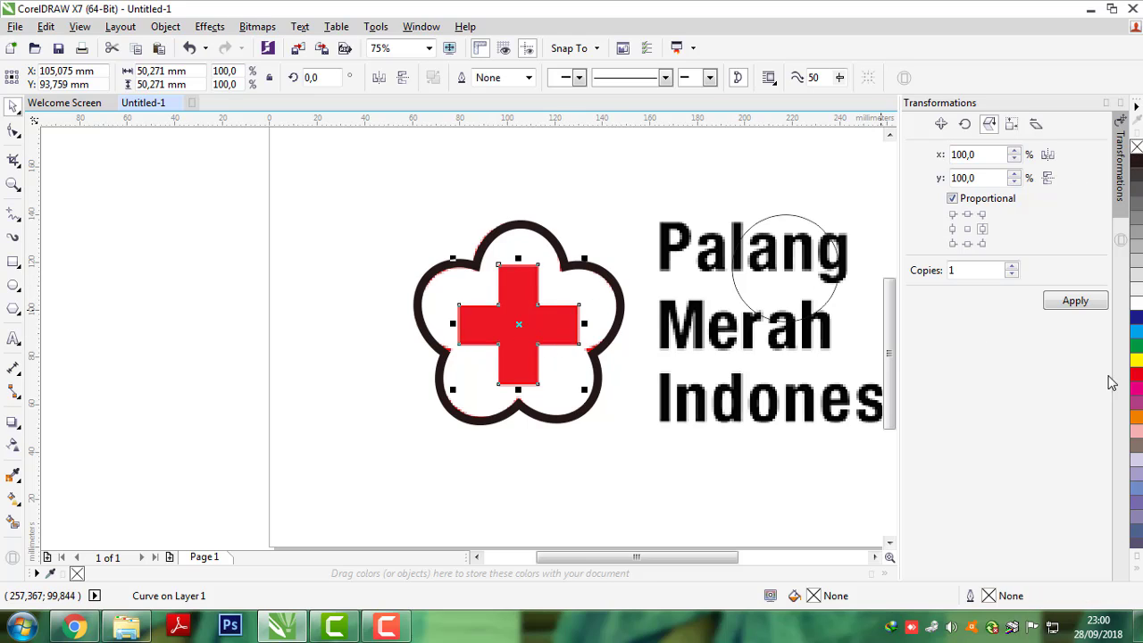
{"action": "left_click", "coordinate": [1135, 381]}
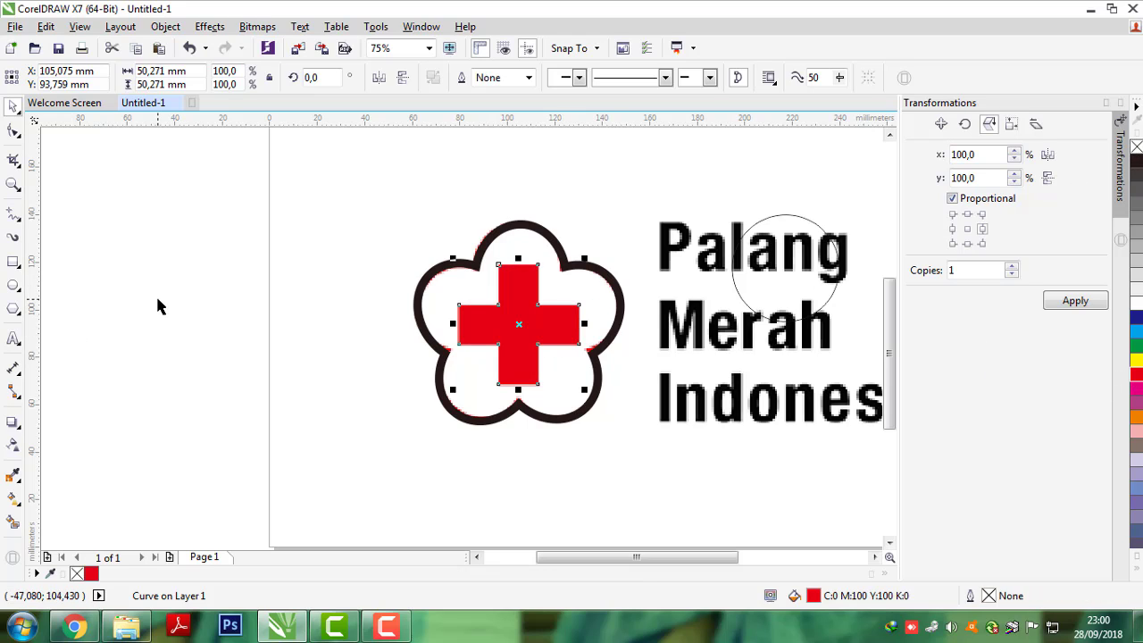
{"action": "left_click", "coordinate": [157, 306]}
Step: Change the flower curve's outline color to red (C:0 M:100 Y:100 K:0)
{"action": "left_click", "coordinate": [560, 254]}
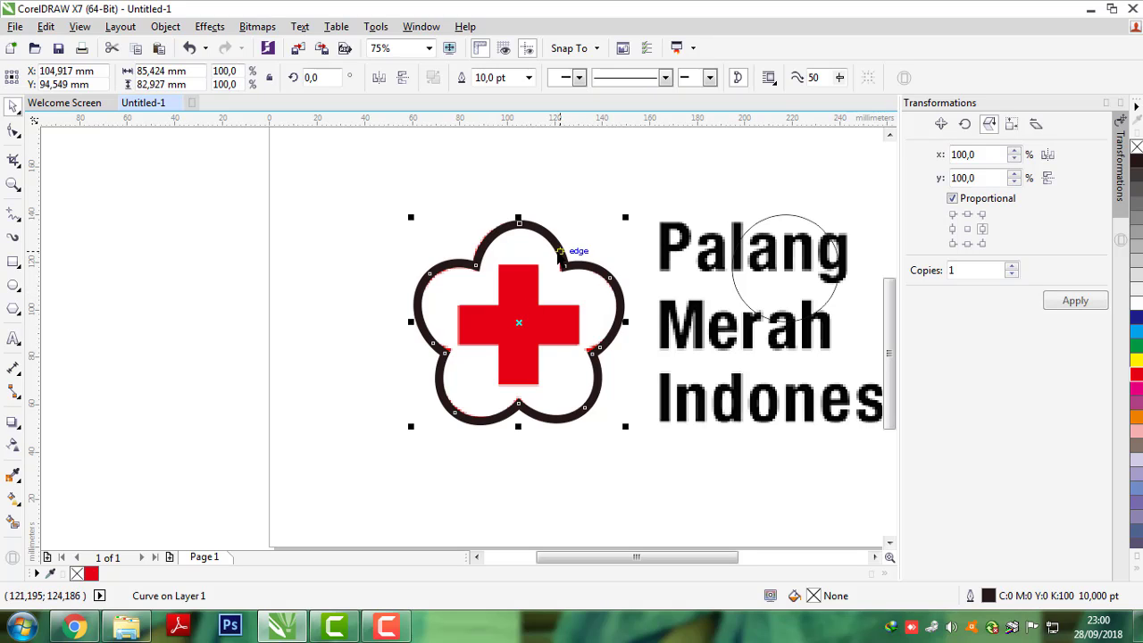
{"action": "right_click", "coordinate": [1136, 381]}
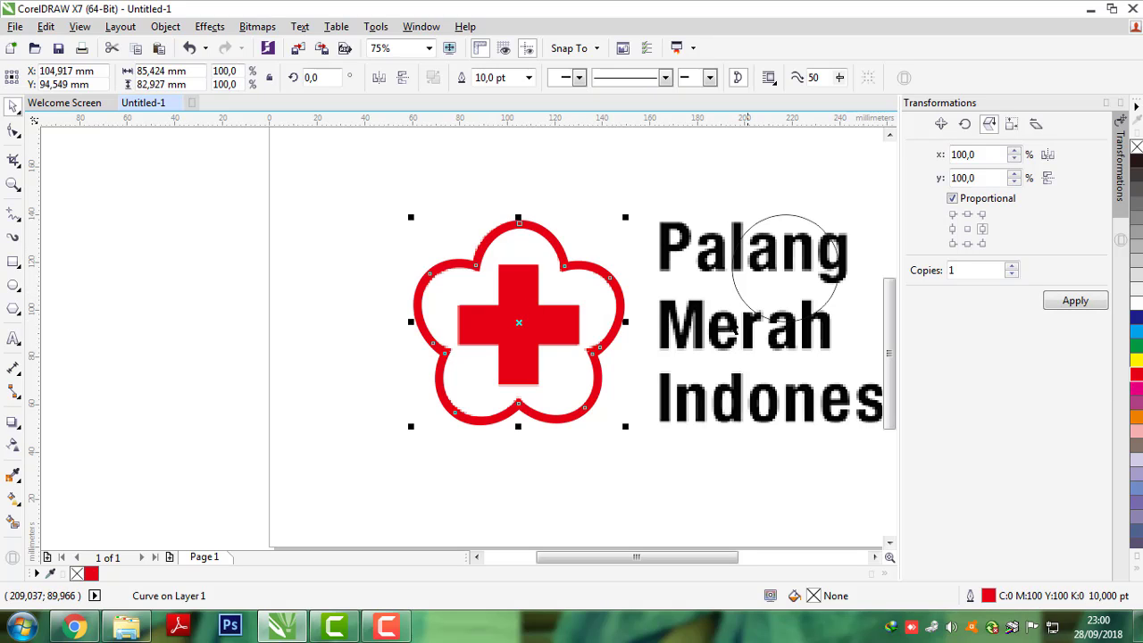
{"action": "left_click", "coordinate": [327, 238]}
Step: Group the flower outline with the cross and move the group to the empty area left of the page
{"action": "left_click_drag", "start_coordinate": [202, 201], "coordinate": [674, 453]}
{"action": "key", "text": "ctrl+g"}
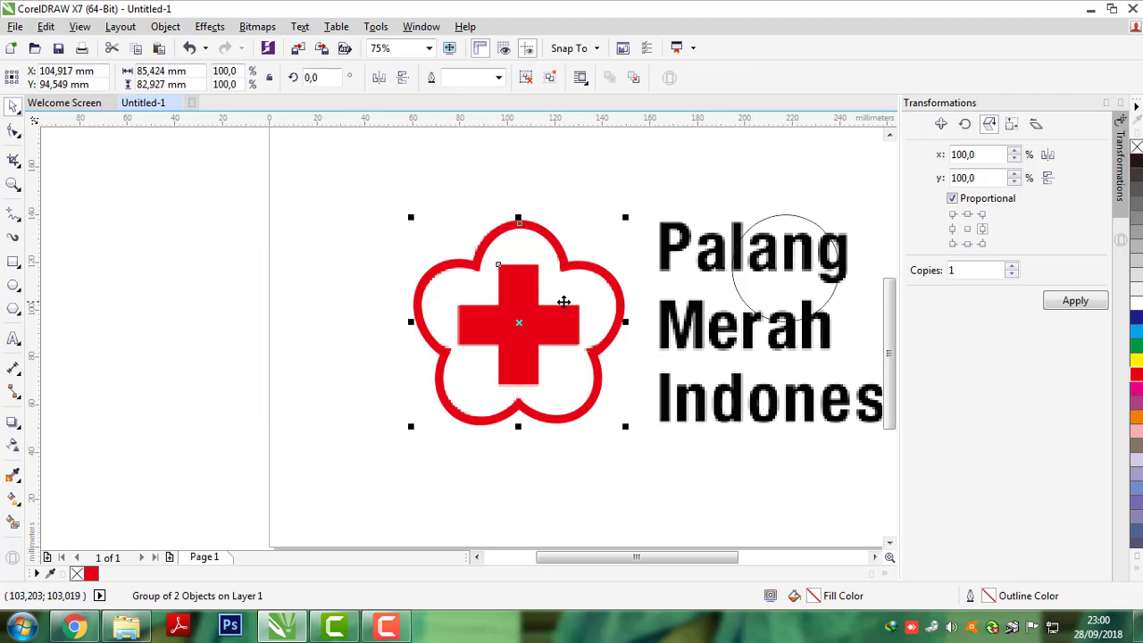
{"action": "scroll", "coordinate": [563, 302], "scroll_direction": "down", "scroll_amount": 4}
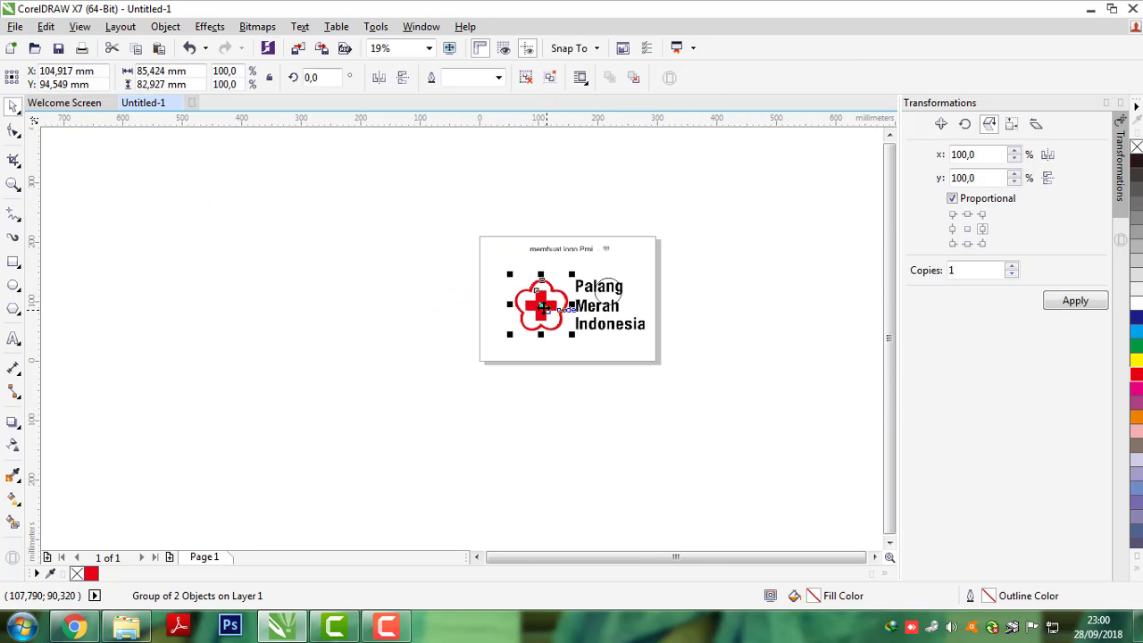
{"action": "left_click_drag", "start_coordinate": [544, 308], "coordinate": [405, 309]}
{"action": "right_click", "coordinate": [405, 309]}
{"action": "scroll", "coordinate": [408, 309], "scroll_direction": "up", "scroll_amount": 2}
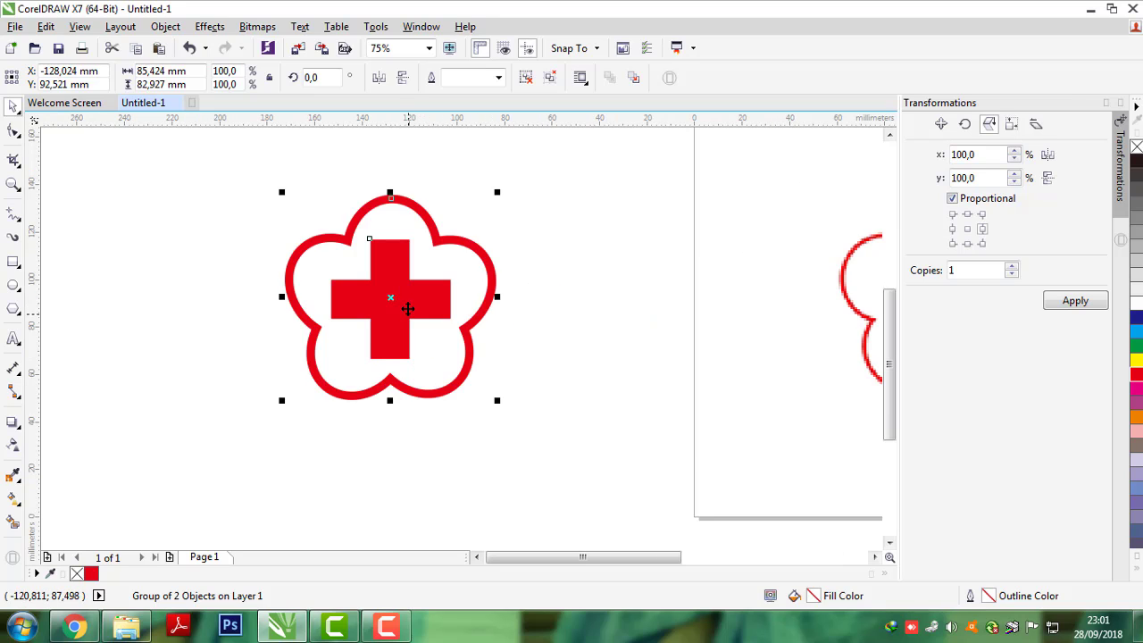
{"action": "scroll", "coordinate": [407, 308], "scroll_direction": "down", "scroll_amount": 1}
{"action": "left_click", "coordinate": [526, 313]}
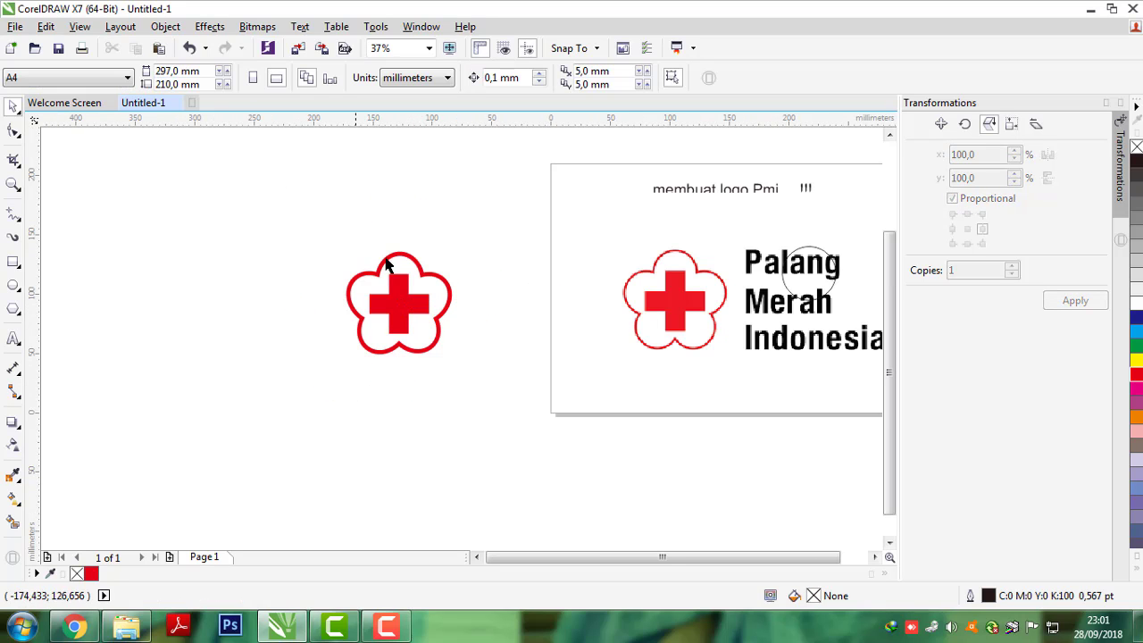
{"action": "scroll", "coordinate": [365, 302], "scroll_direction": "up", "scroll_amount": 1}
{"action": "scroll", "coordinate": [365, 302], "scroll_direction": "down", "scroll_amount": 1}
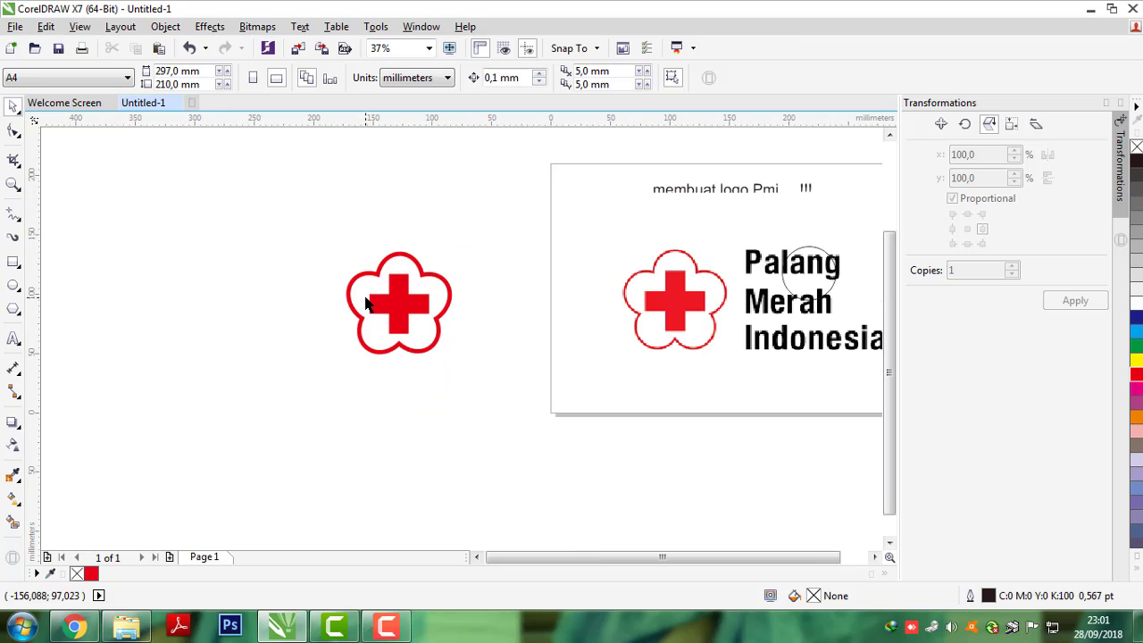
Step: Draw a rectangle about 238 mm wide and 179 mm high around the logo group and fill it with yellow
{"action": "left_click", "coordinate": [14, 261]}
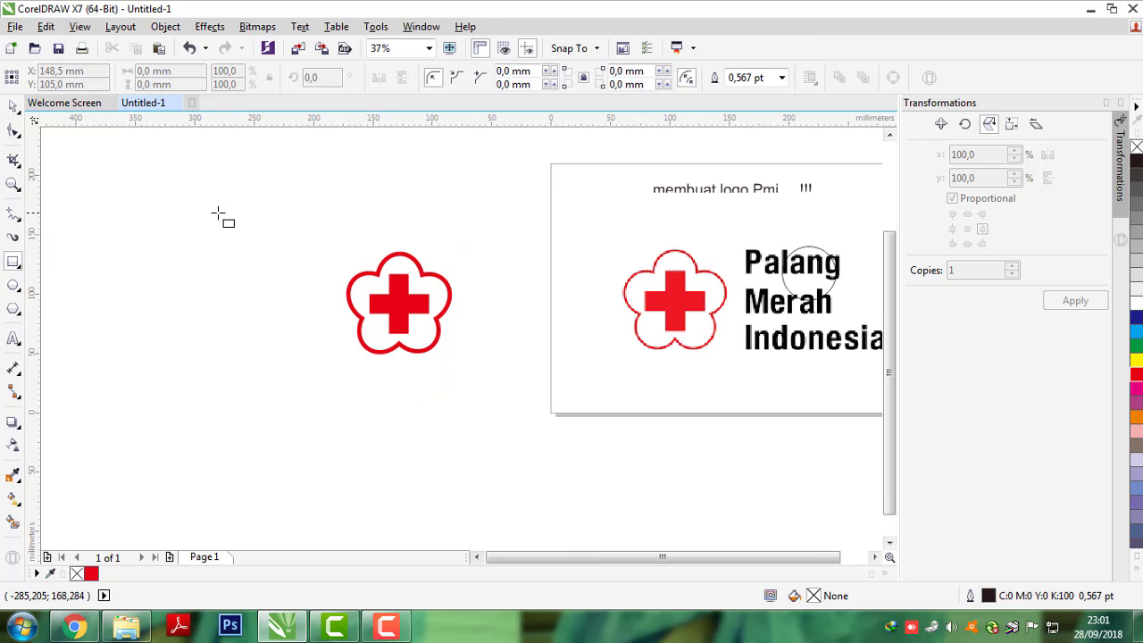
{"action": "left_click_drag", "start_coordinate": [254, 209], "coordinate": [536, 420]}
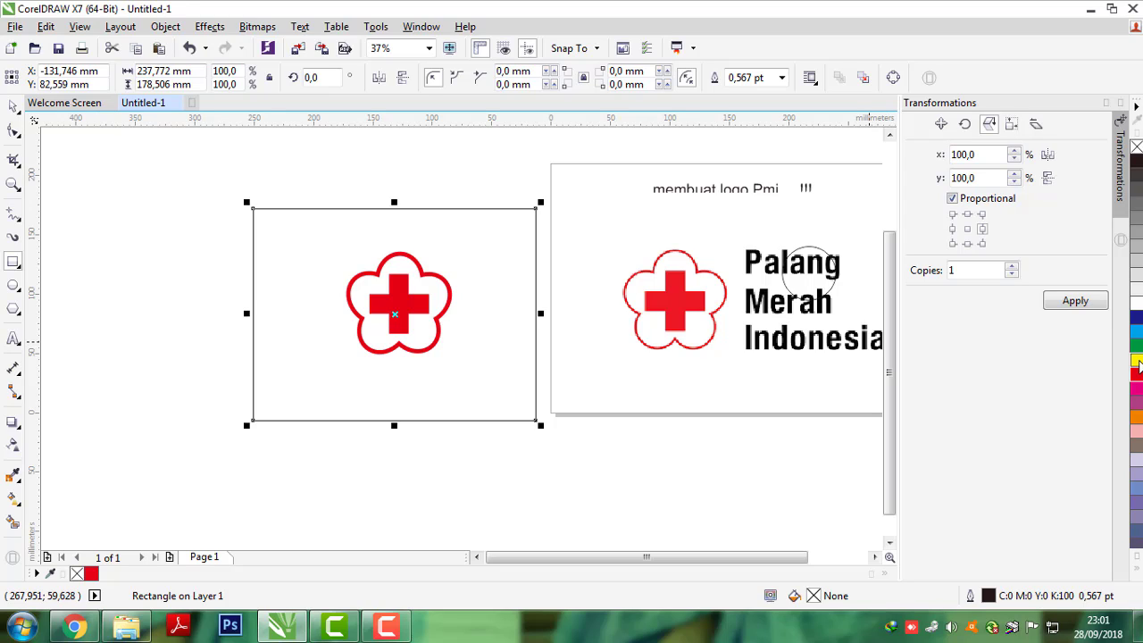
{"action": "left_click", "coordinate": [1136, 362]}
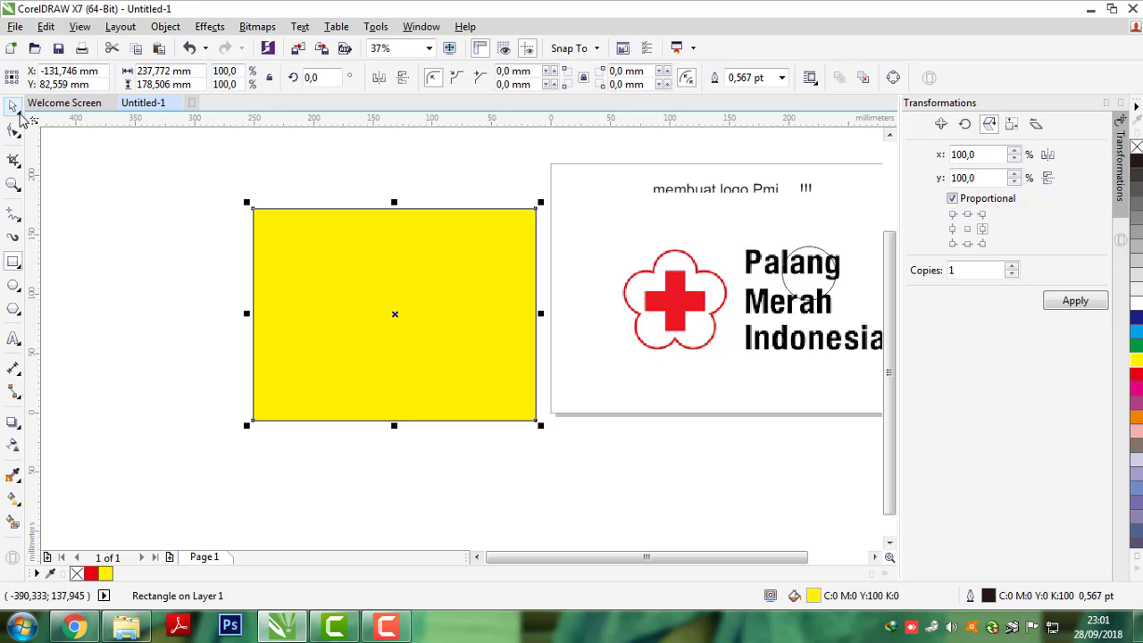
Step: Send the yellow rectangle to the back, behind the logo group
{"action": "left_click", "coordinate": [15, 107]}
{"action": "left_click", "coordinate": [408, 280]}
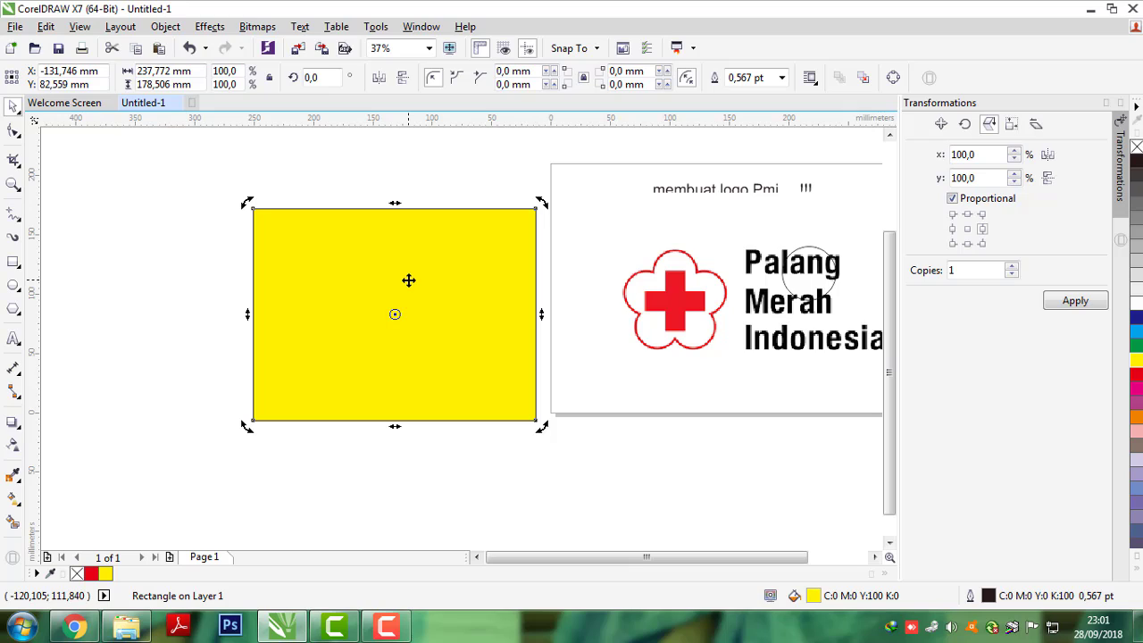
{"action": "key", "text": "shift+Page_Down"}
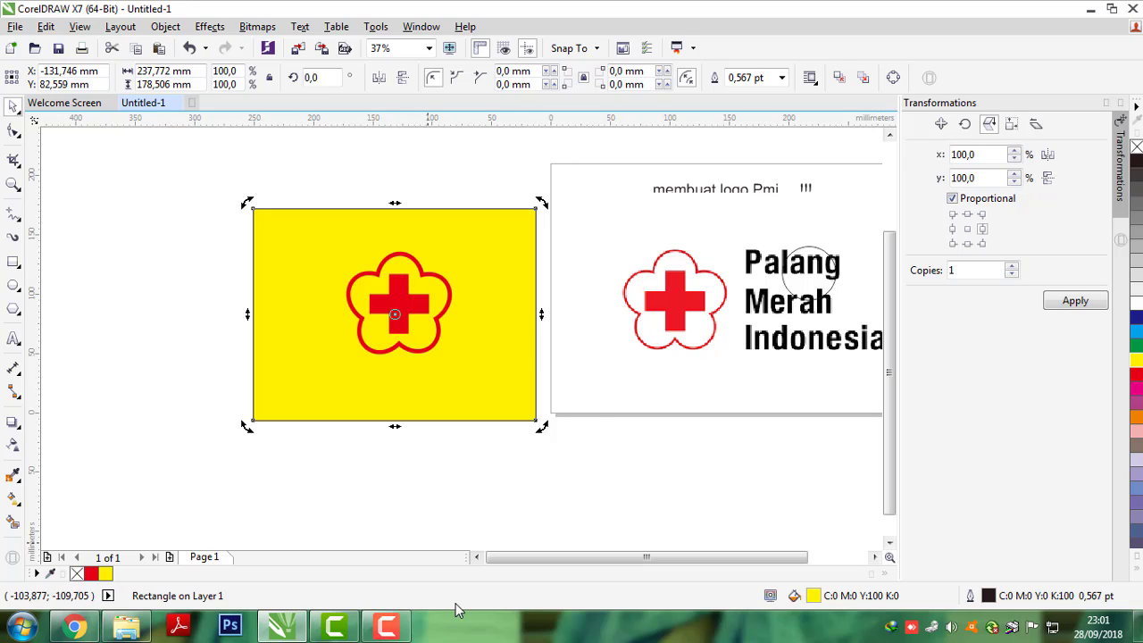
{"action": "left_click", "coordinate": [216, 285]}
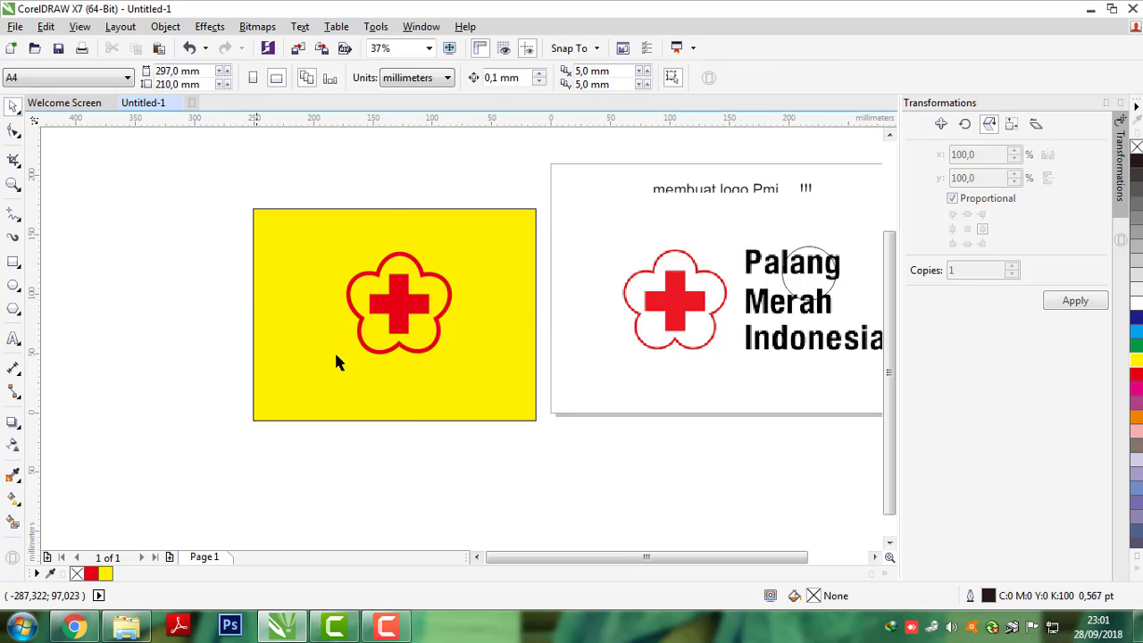
Step: Add the artistic text "PALANG MERAH INDONESIA" on the yellow rectangle below the logo
{"action": "left_click", "coordinate": [12, 340]}
{"action": "left_click", "coordinate": [303, 386]}
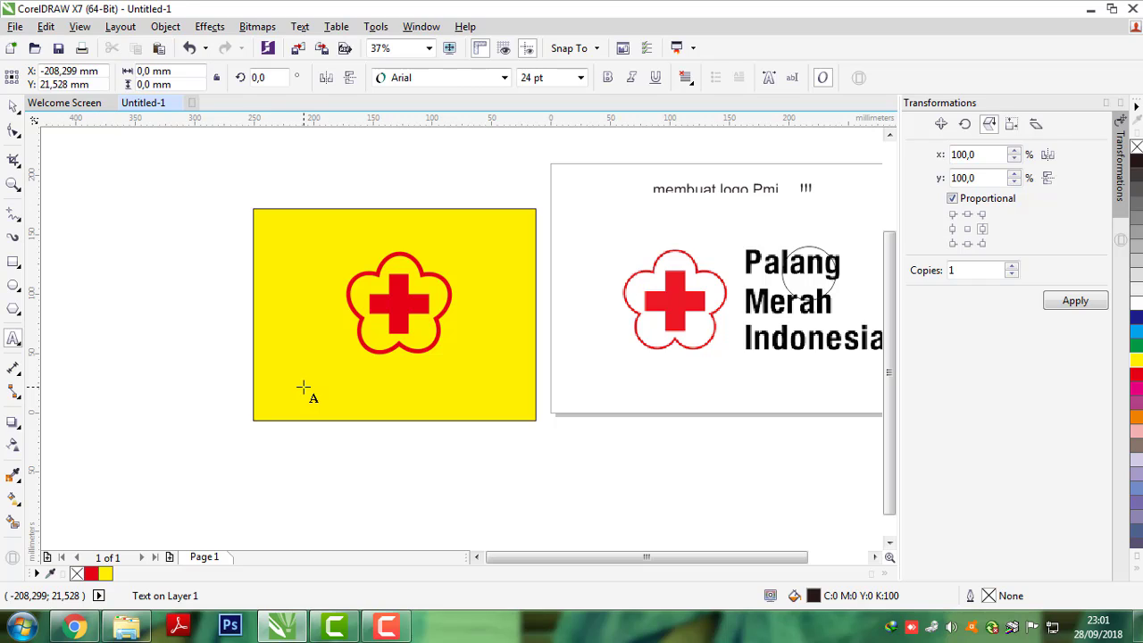
{"action": "type", "text": "PALAN"}
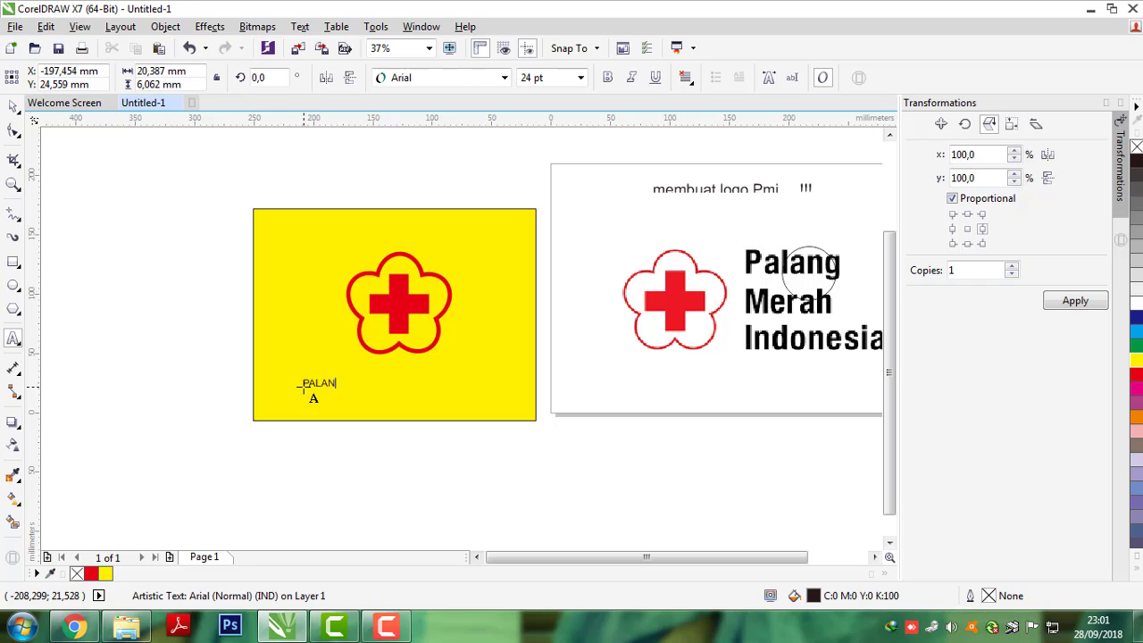
{"action": "type", "text": "G MERAH"}
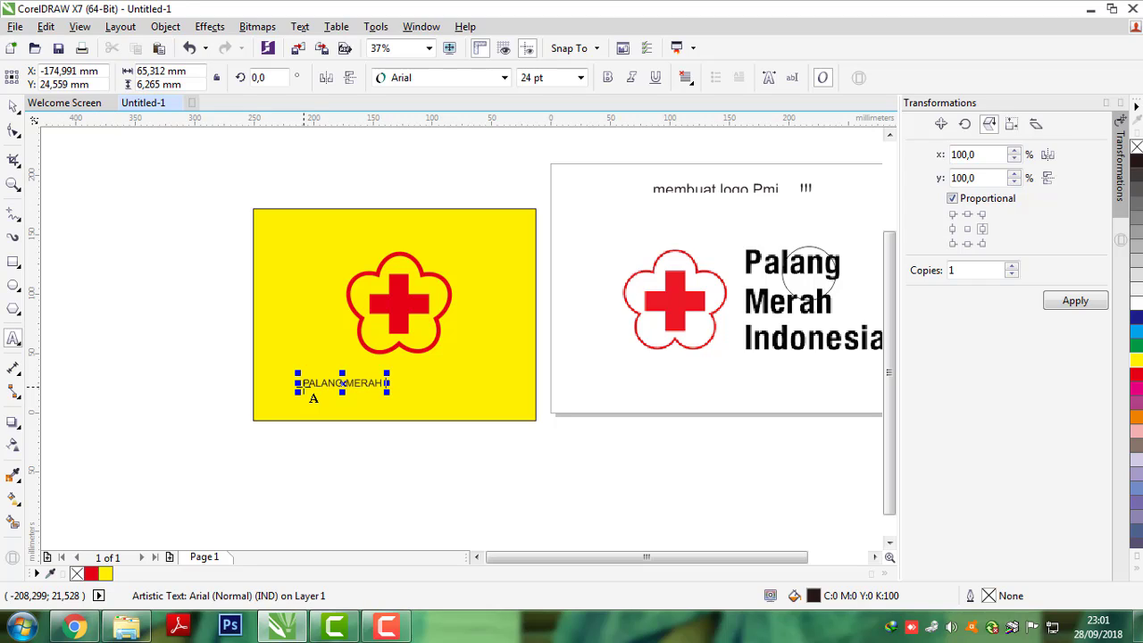
{"action": "type", "text": " I"}
{"action": "type", "text": "N"}
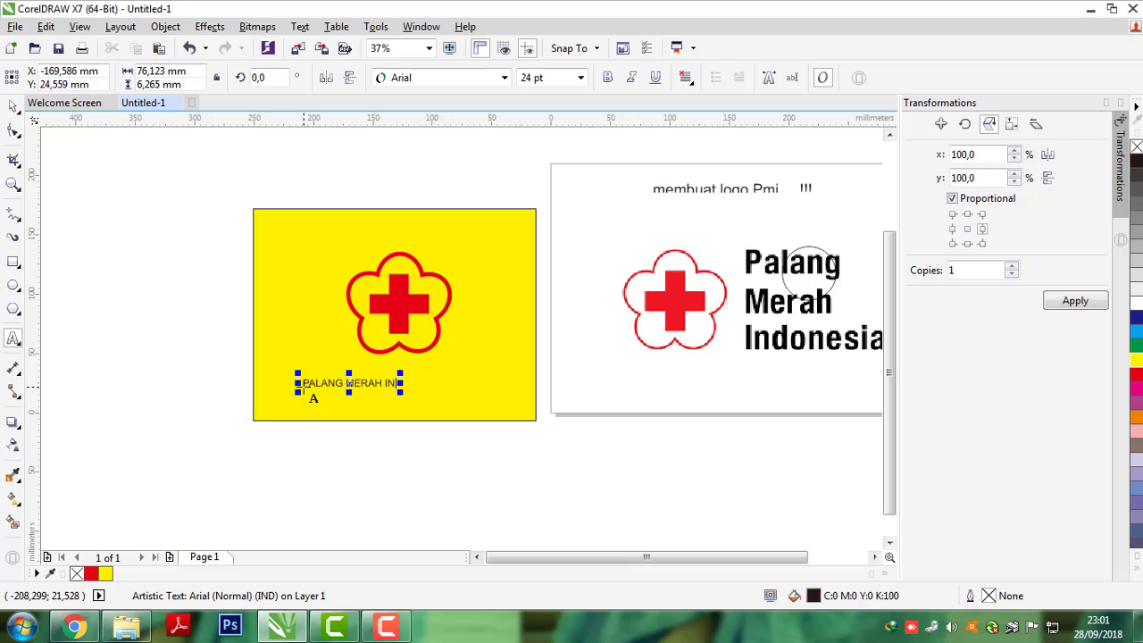
{"action": "type", "text": "DONESIA"}
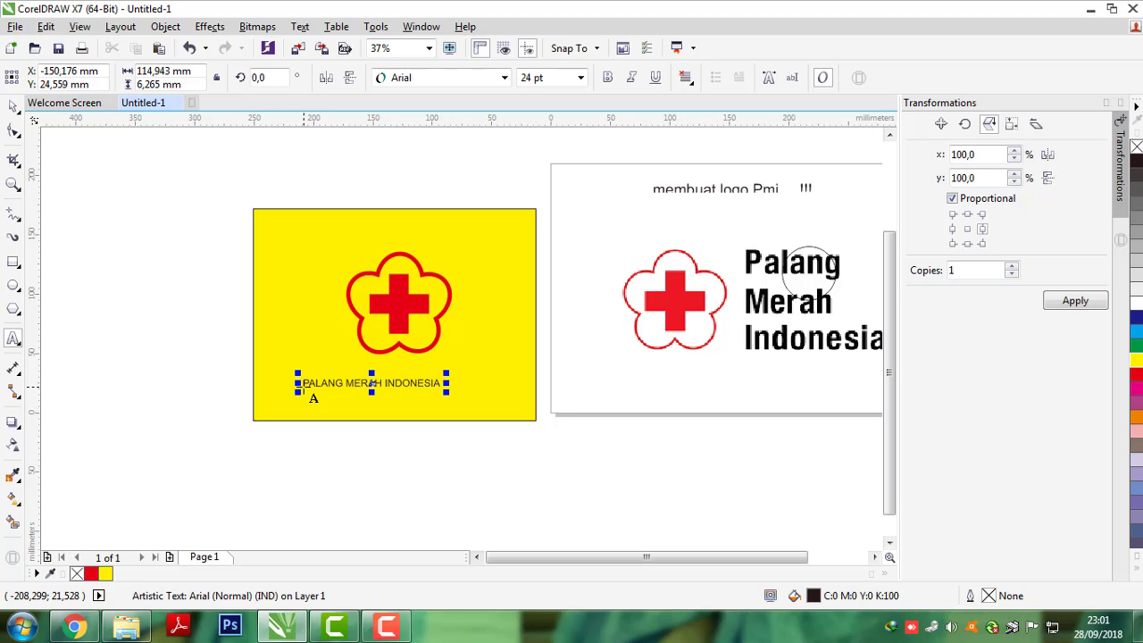
Step: Set the "PALANG MERAH INDONESIA" text's font to Boulder and scale it up to about 158 mm wide
{"action": "key", "text": "ctrl+a"}
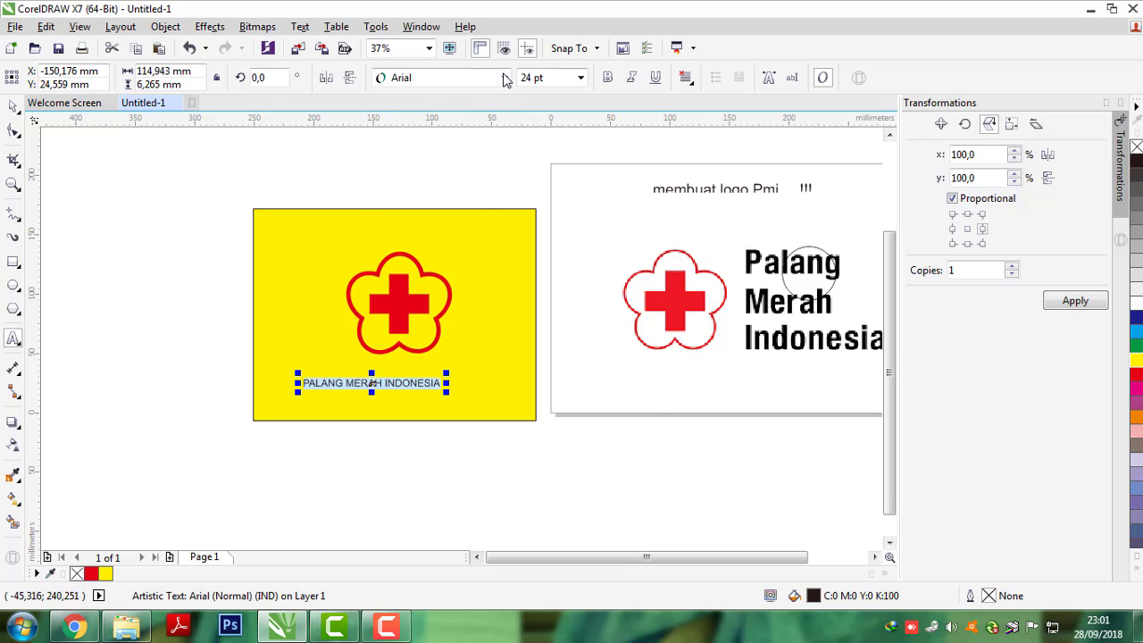
{"action": "left_click", "coordinate": [505, 78]}
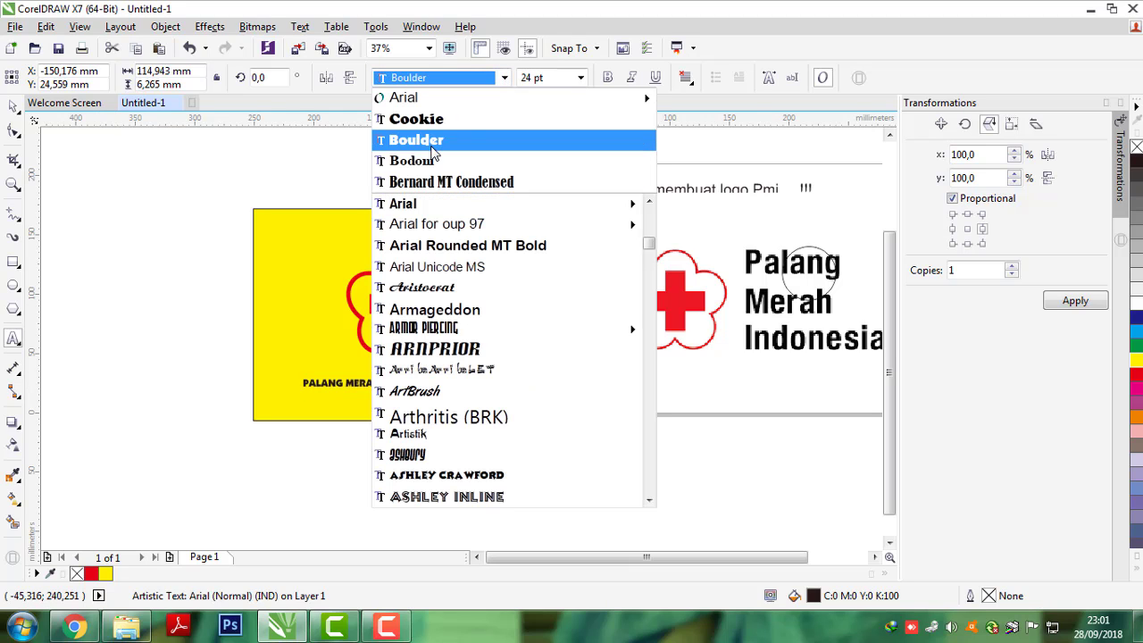
{"action": "left_click", "coordinate": [432, 145]}
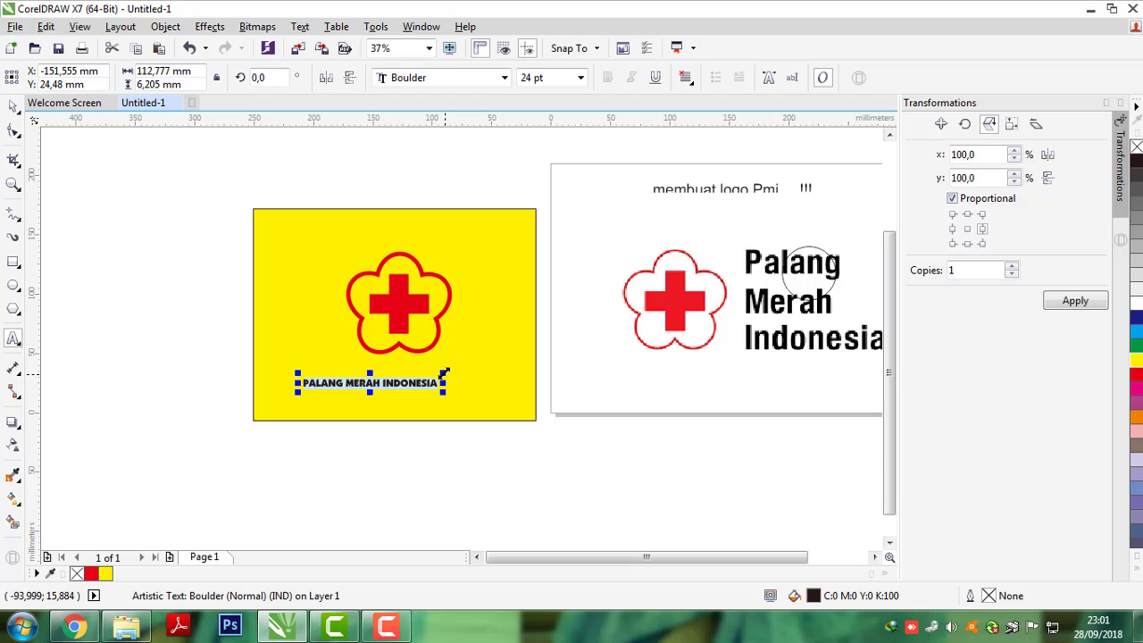
{"action": "left_click_drag", "start_coordinate": [444, 372], "coordinate": [498, 360]}
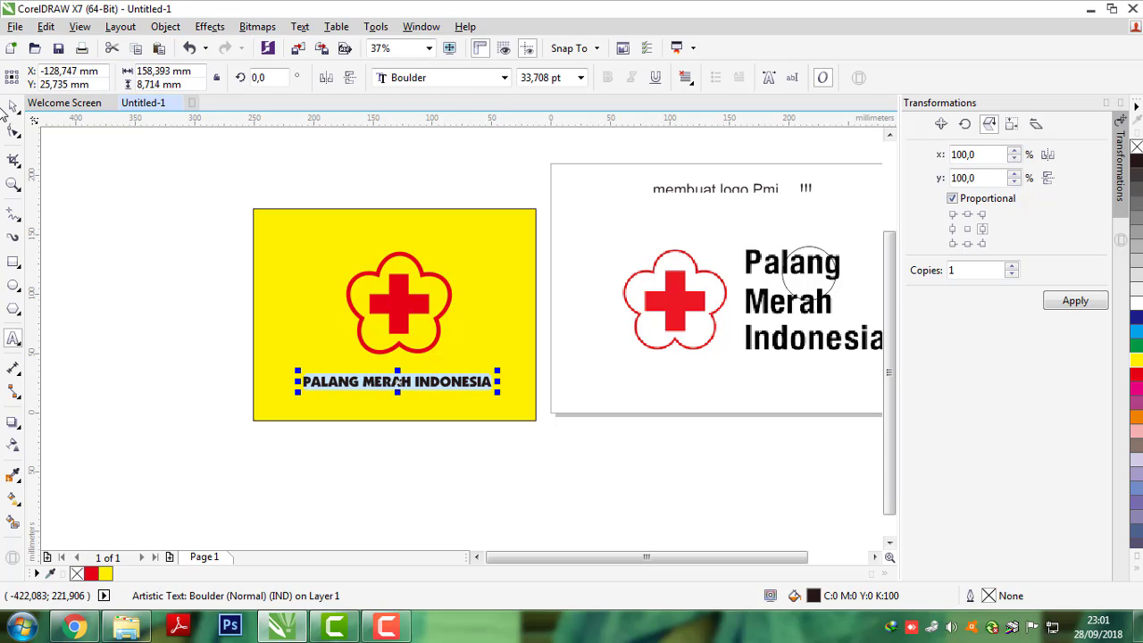
{"action": "left_click", "coordinate": [14, 108]}
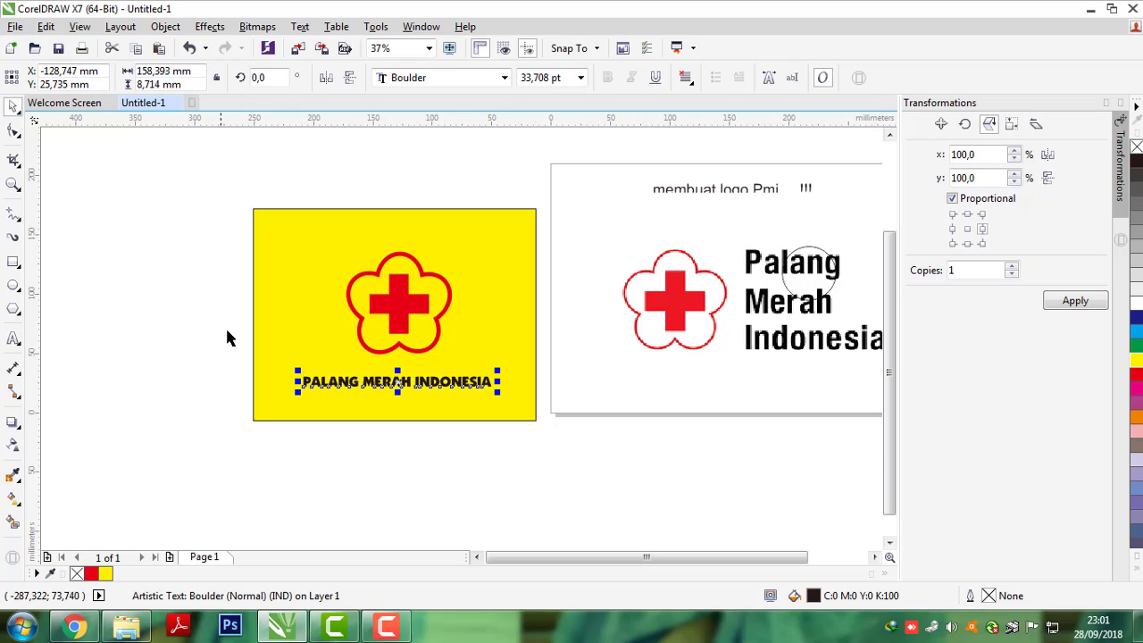
Step: Center the "PALANG MERAH INDONESIA" text horizontally on the yellow rectangle
{"action": "left_click", "coordinate": [283, 361], "text": "shift"}
{"action": "key", "text": "c"}
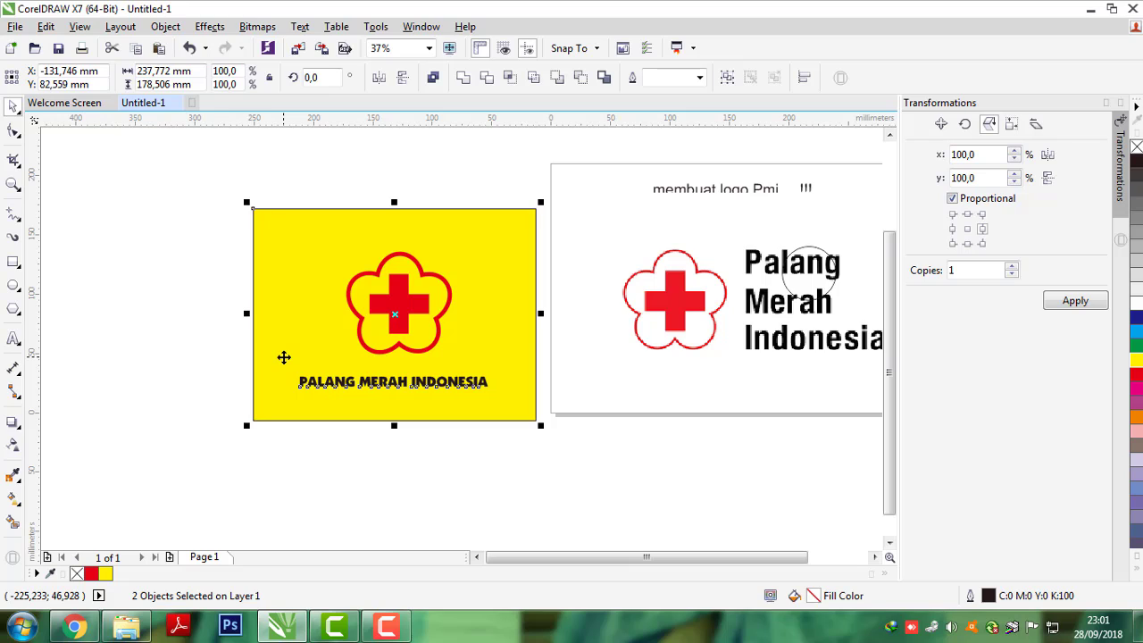
{"action": "left_click", "coordinate": [145, 343]}
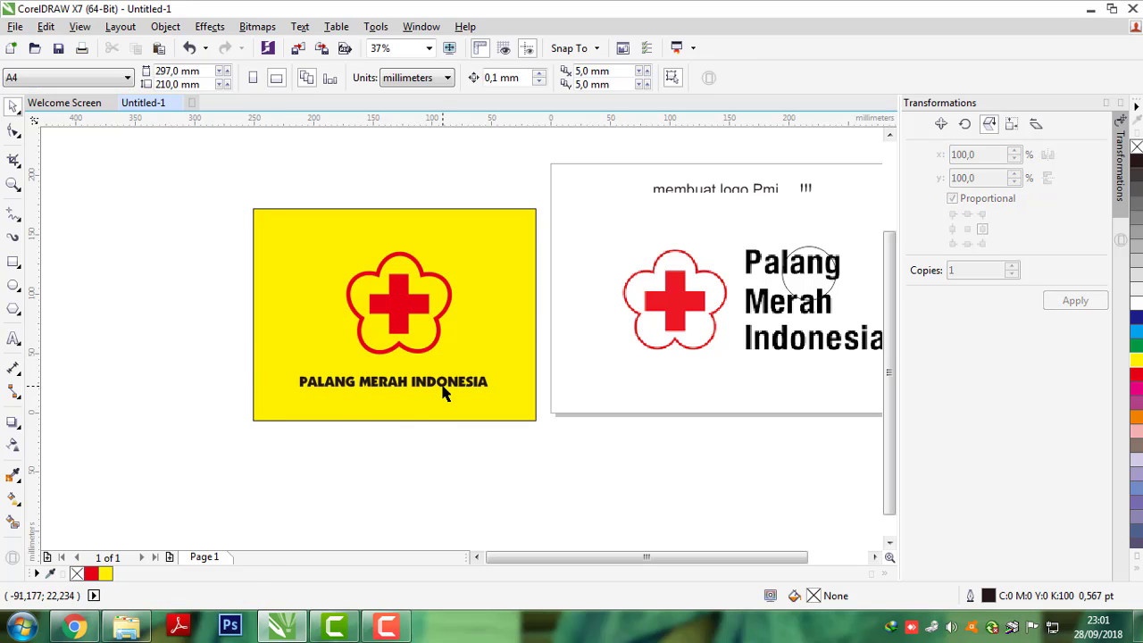
Step: Group the yellow rectangle, the logo and the "PALANG MERAH INDONESIA" text together
{"action": "left_click_drag", "start_coordinate": [182, 178], "coordinate": [567, 445]}
{"action": "key", "text": "ctrl+g"}
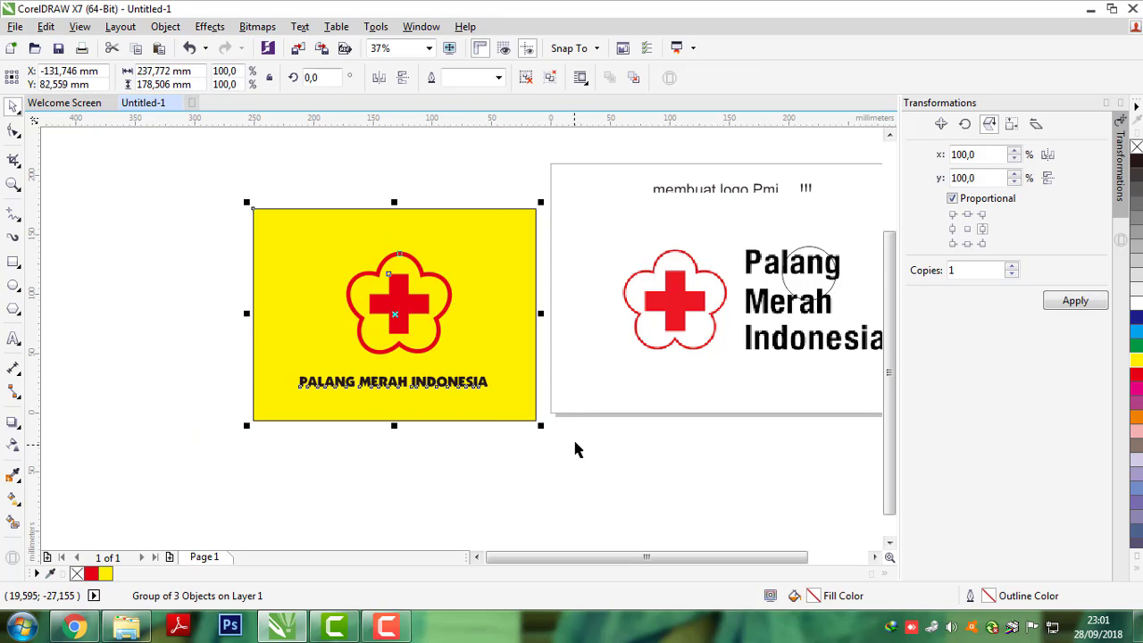
{"action": "left_click", "coordinate": [583, 418]}
{"action": "scroll", "coordinate": [583, 417], "scroll_direction": "down", "scroll_amount": 1}
{"action": "scroll", "coordinate": [499, 352], "scroll_direction": "up", "scroll_amount": 1}
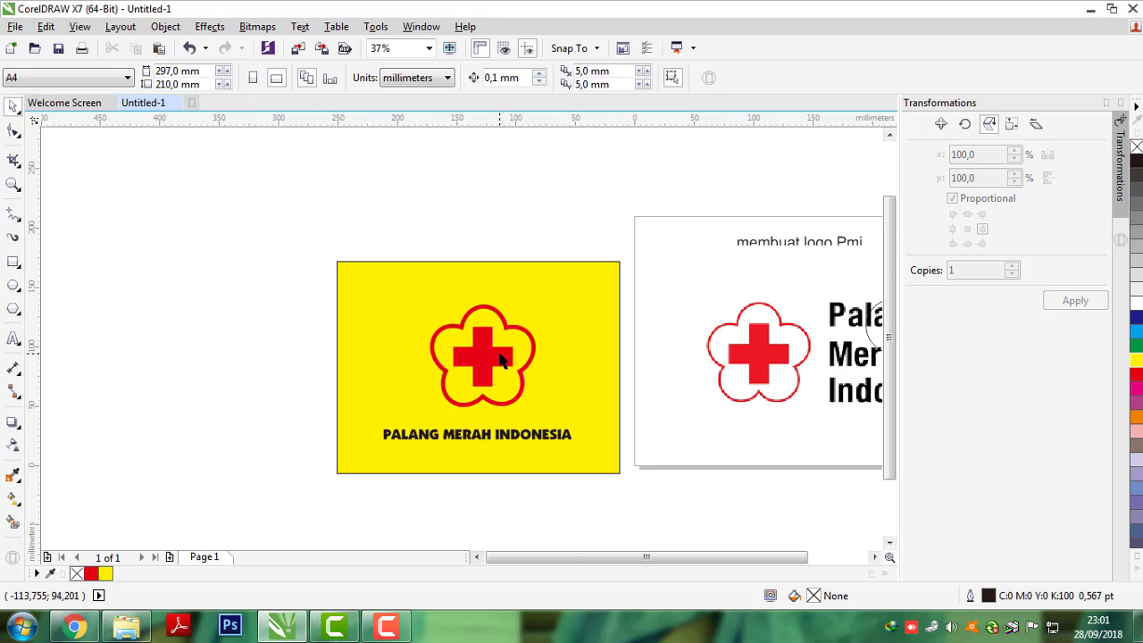
{"action": "scroll", "coordinate": [500, 357], "scroll_direction": "up", "scroll_amount": 1}
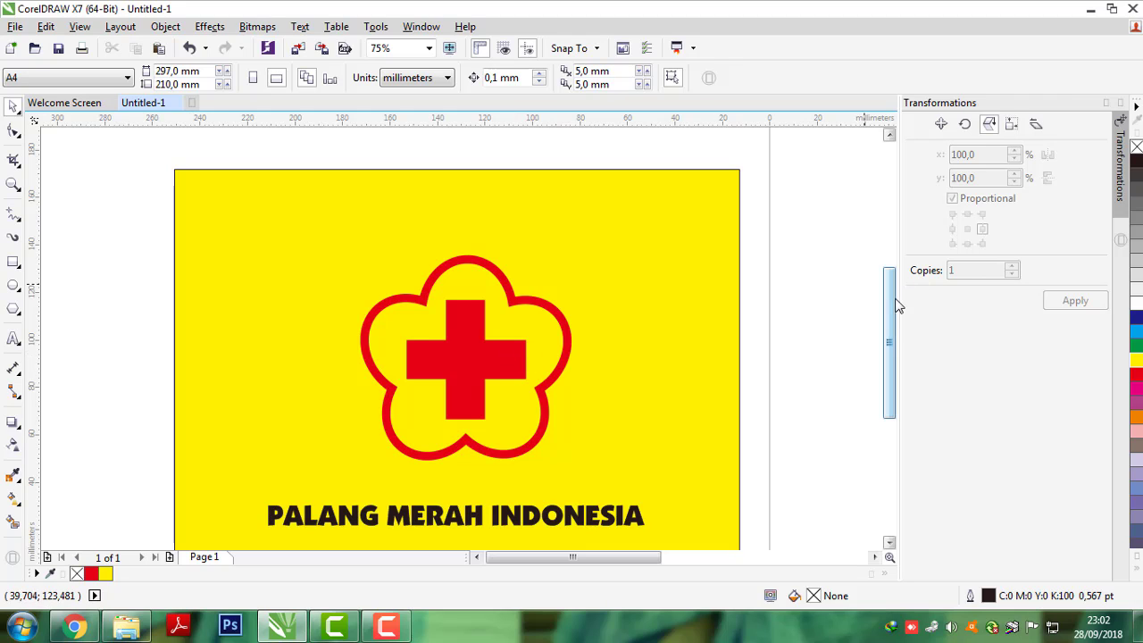
{"action": "left_click_drag", "start_coordinate": [892, 303], "coordinate": [893, 314]}
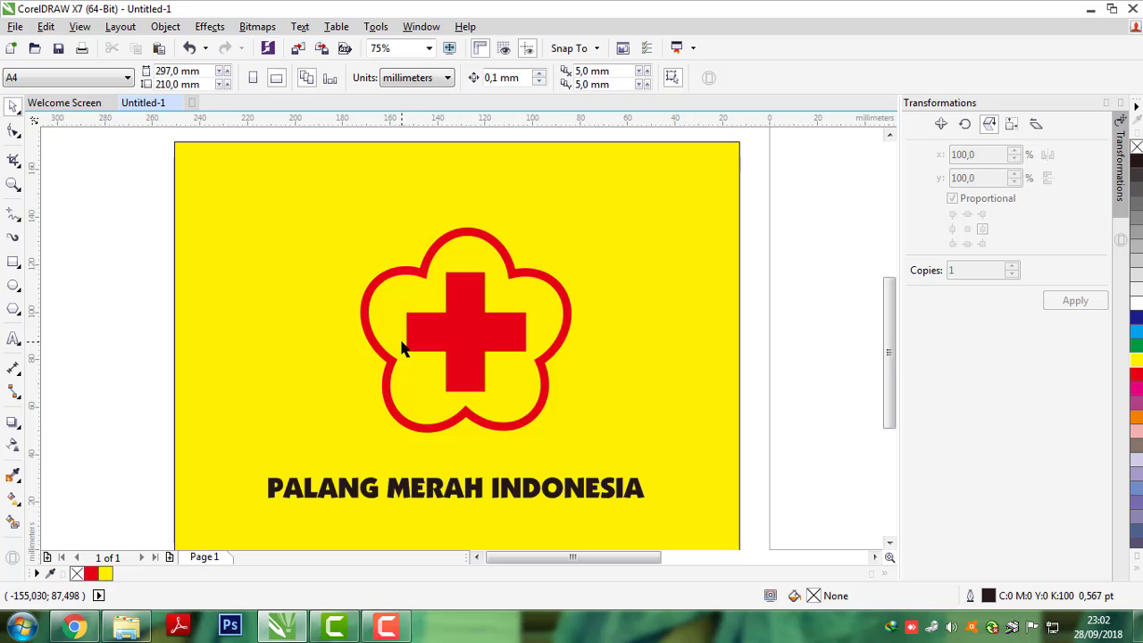
{"action": "scroll", "coordinate": [402, 348], "scroll_direction": "down", "scroll_amount": 2}
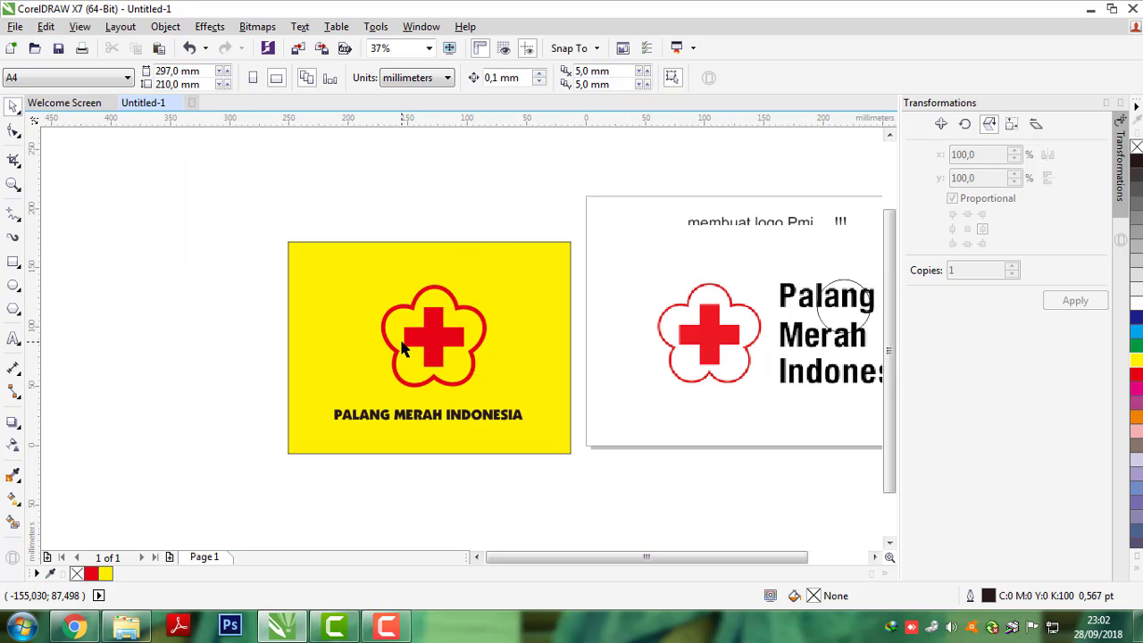